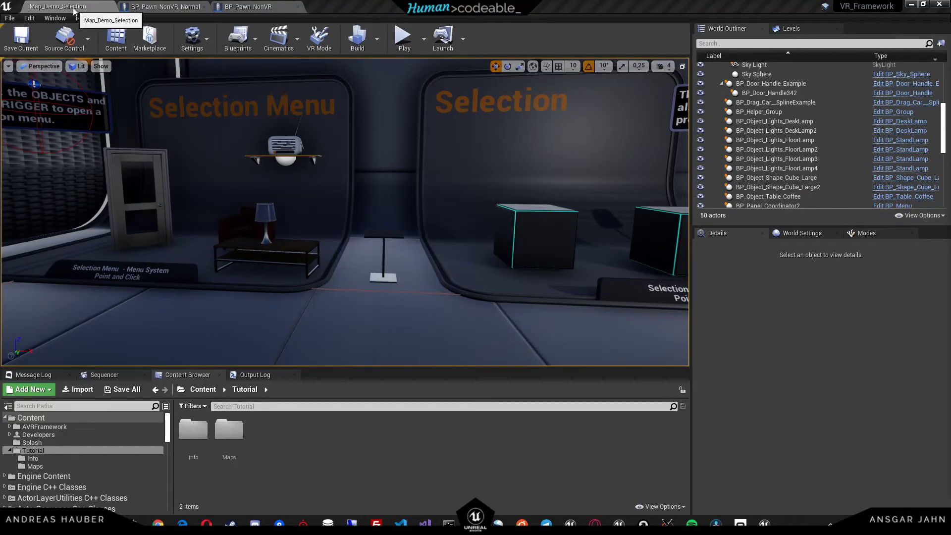
# Play the level and open the door in the Selection Menu area through its selection menu.
pyautogui.click(407, 49)
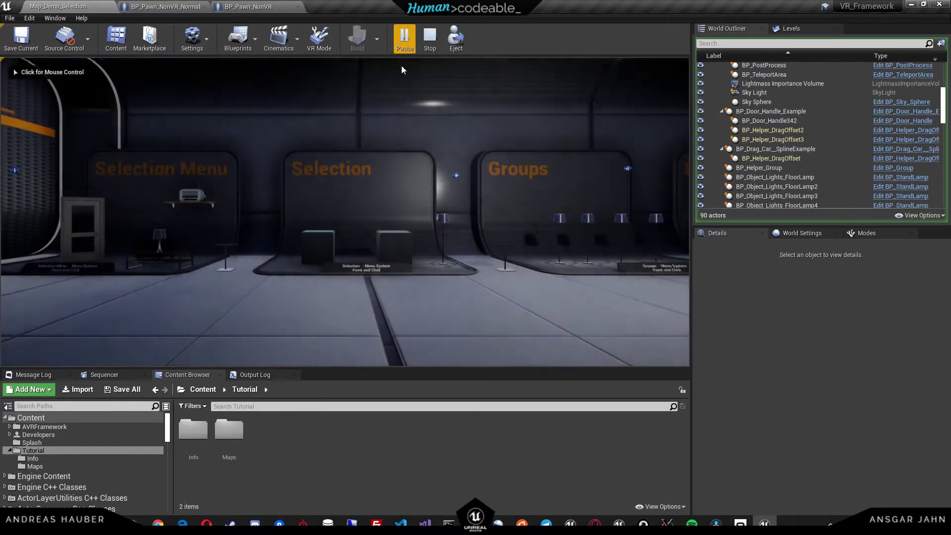
pyautogui.click(402, 69)
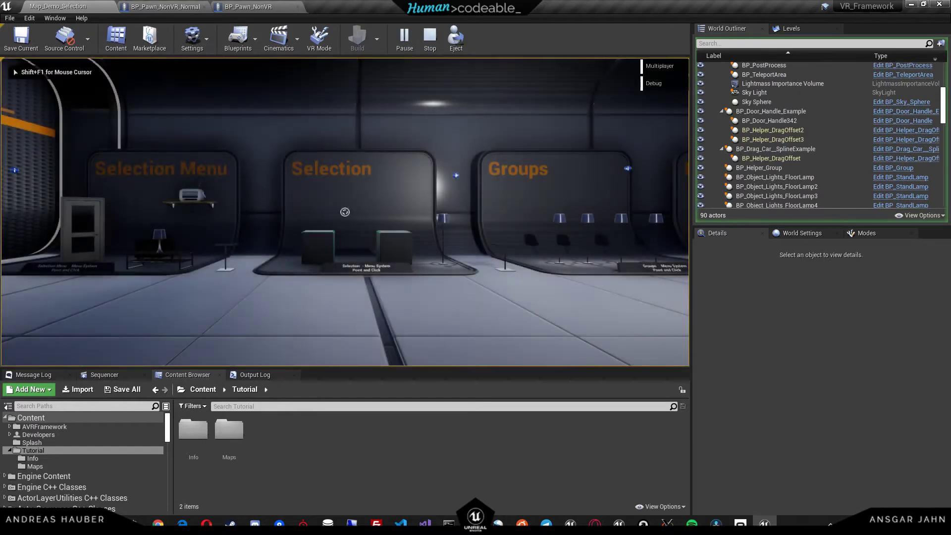
pyautogui.press('w')
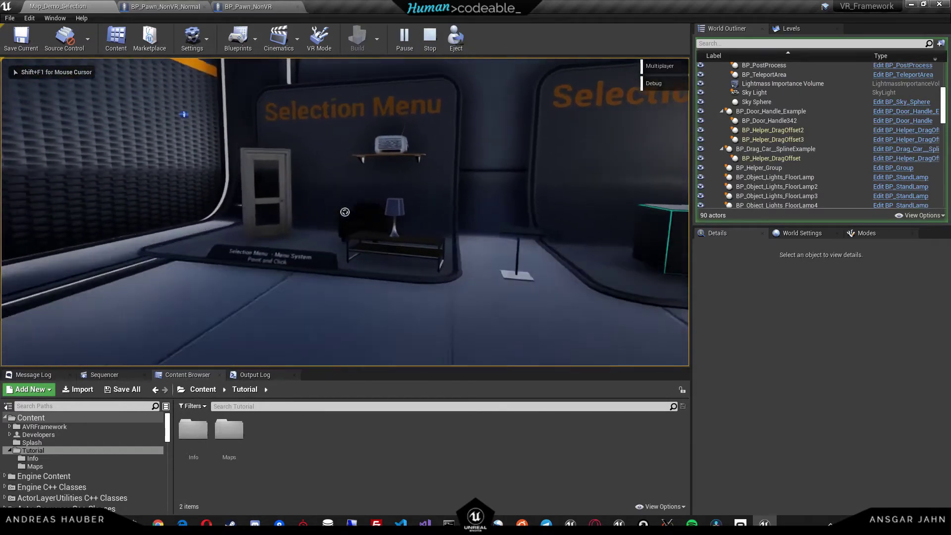
pyautogui.press('w')
pyautogui.click(346, 209)
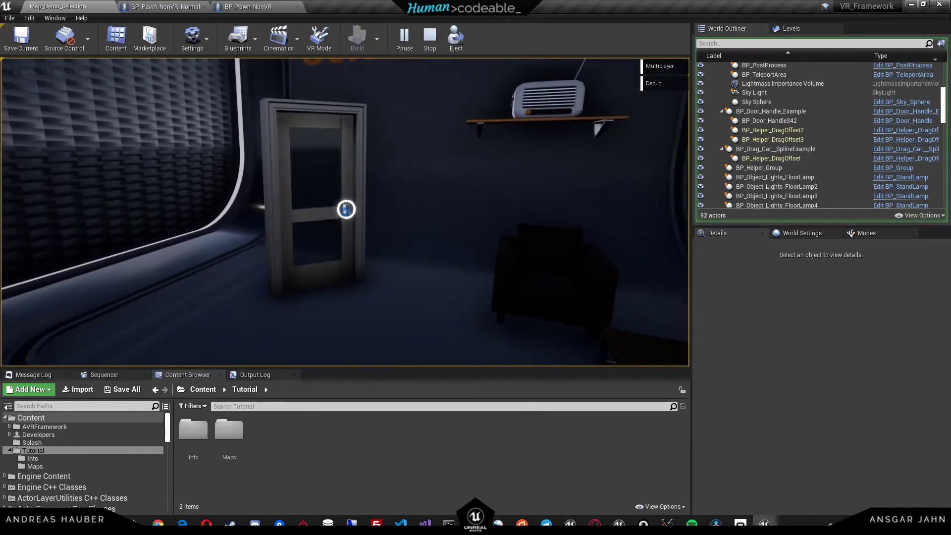
pyautogui.click(346, 209)
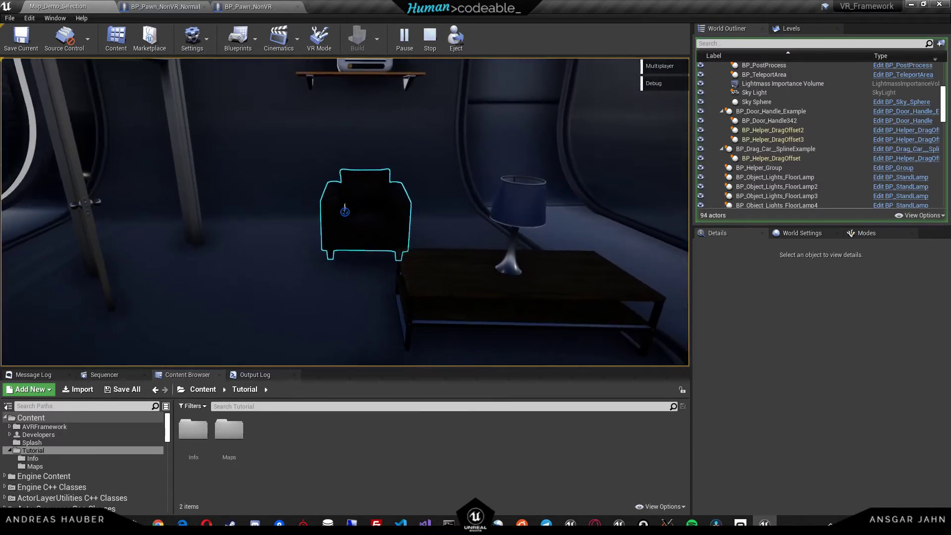
# Show the Comfort Chair's info panel through its selection menu and try the table lamp's selection menu.
pyautogui.click(345, 211)
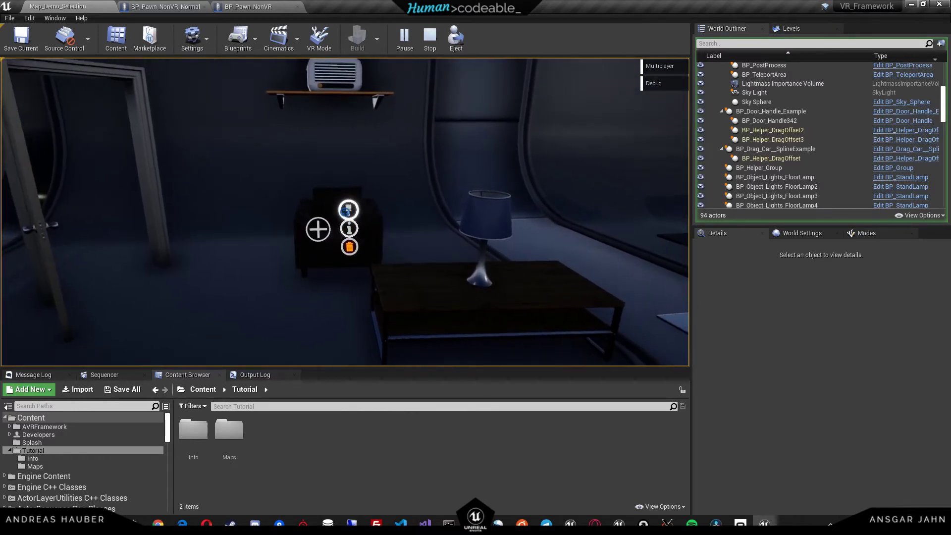
pyautogui.click(345, 212)
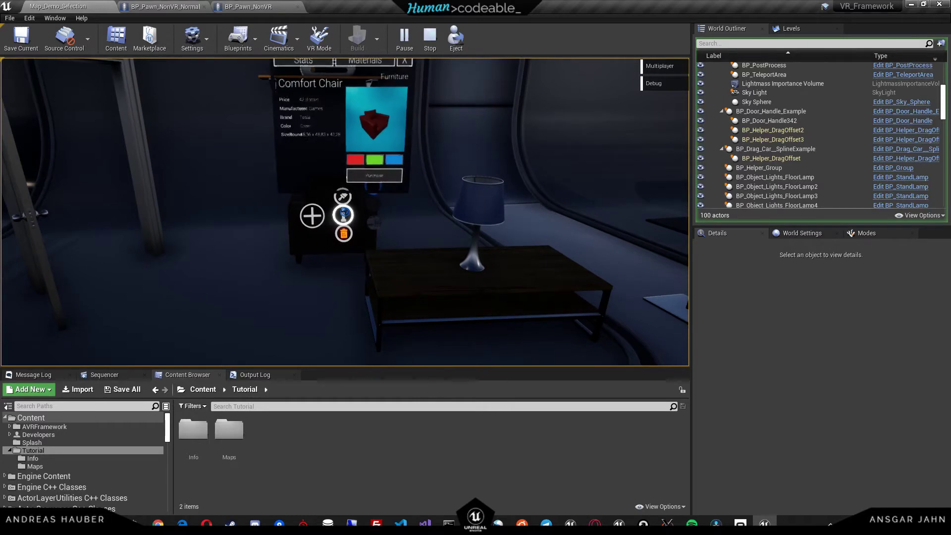
pyautogui.click(345, 213)
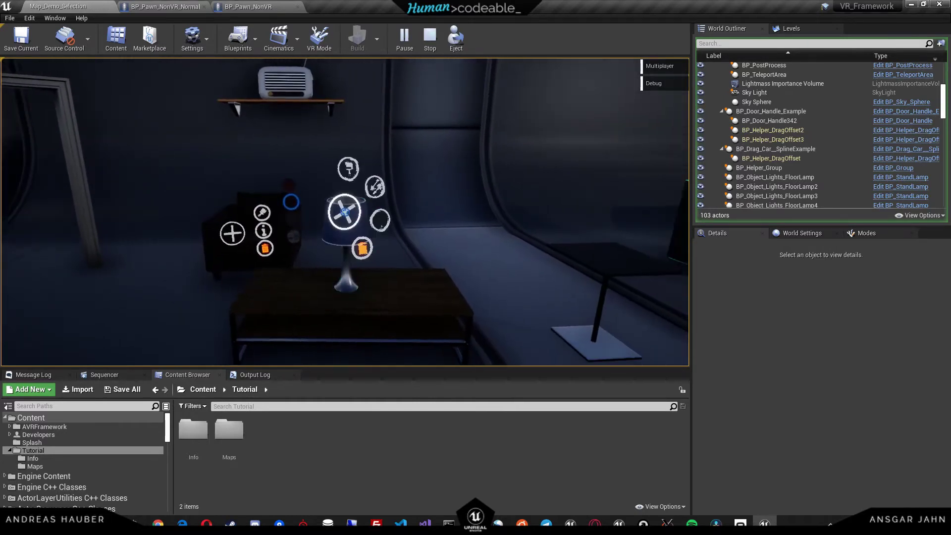
pyautogui.click(344, 212)
pyautogui.press('s')
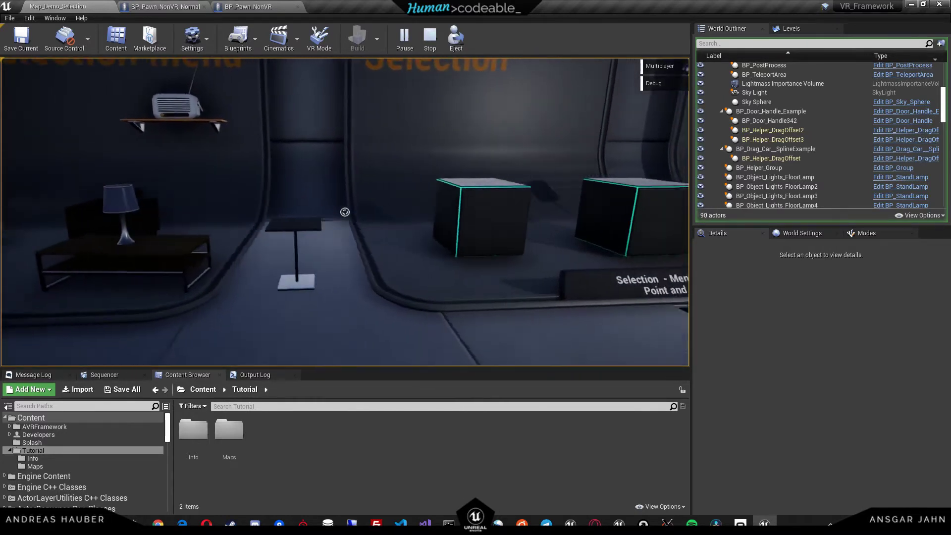
# Test the two cubes in the Selection area: the first cube's selection menu and the second cube's stats panel.
pyautogui.click(345, 211)
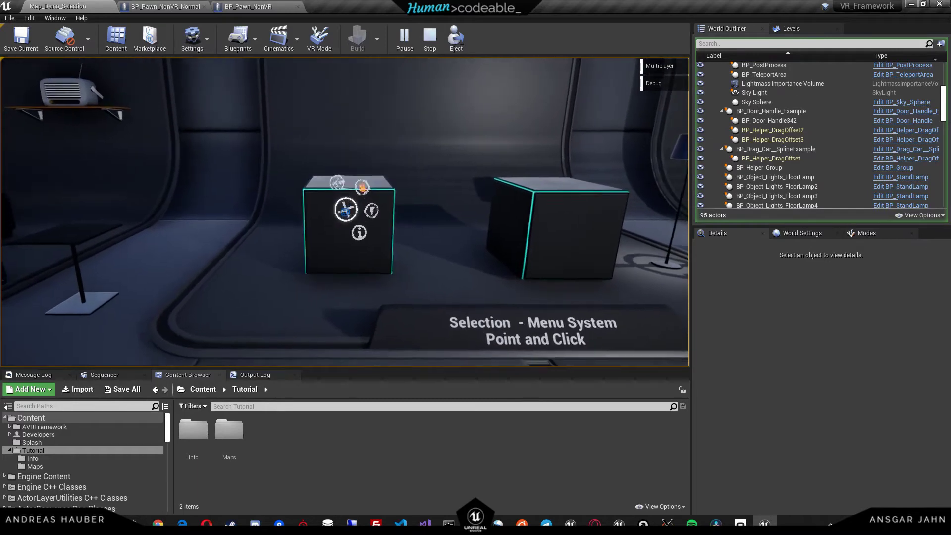
pyautogui.click(345, 211)
pyautogui.press('d')
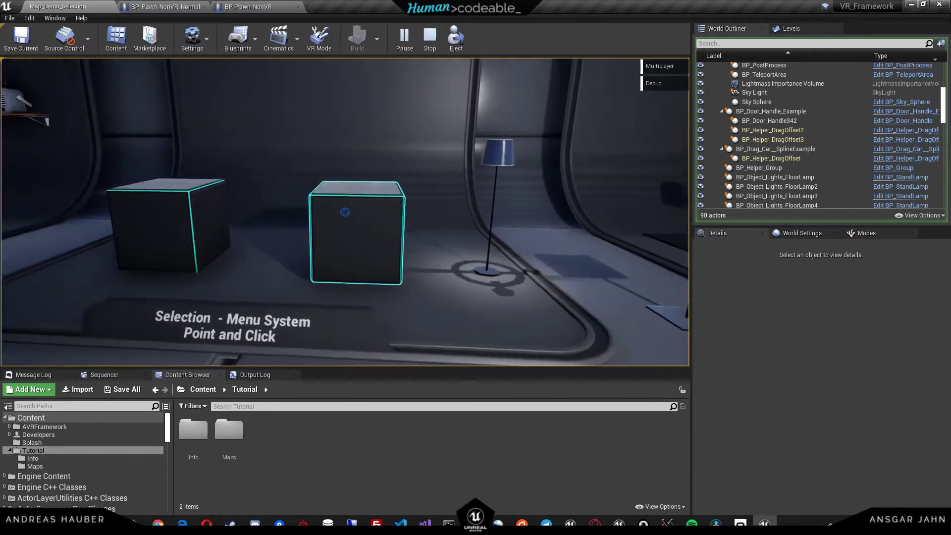
pyautogui.click(345, 212)
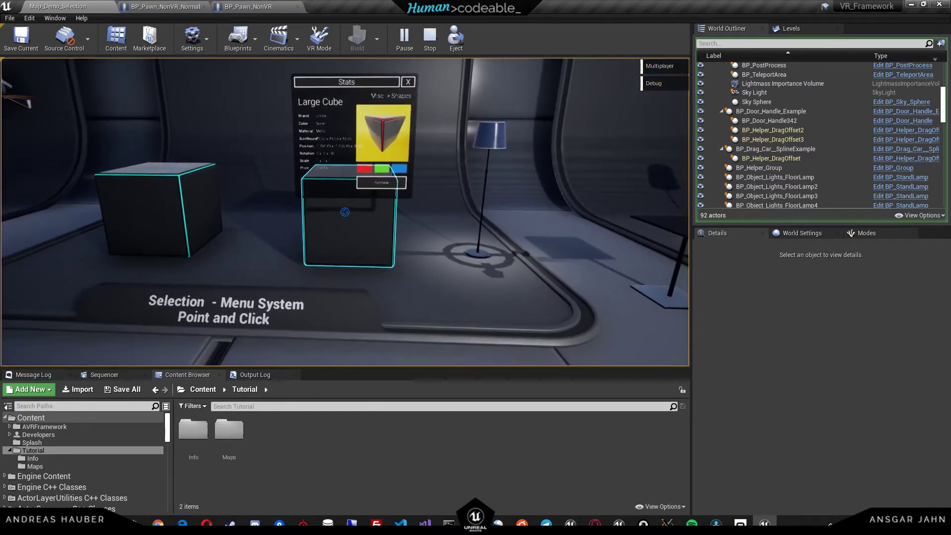
pyautogui.click(345, 212)
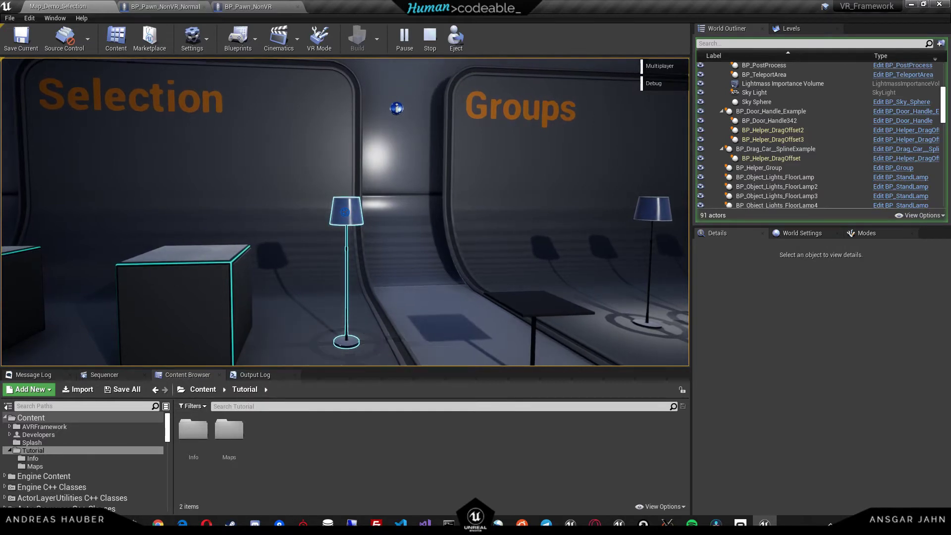
# Test the light option in the first floor lamp's selection menu in the Groups area.
pyautogui.press('d')
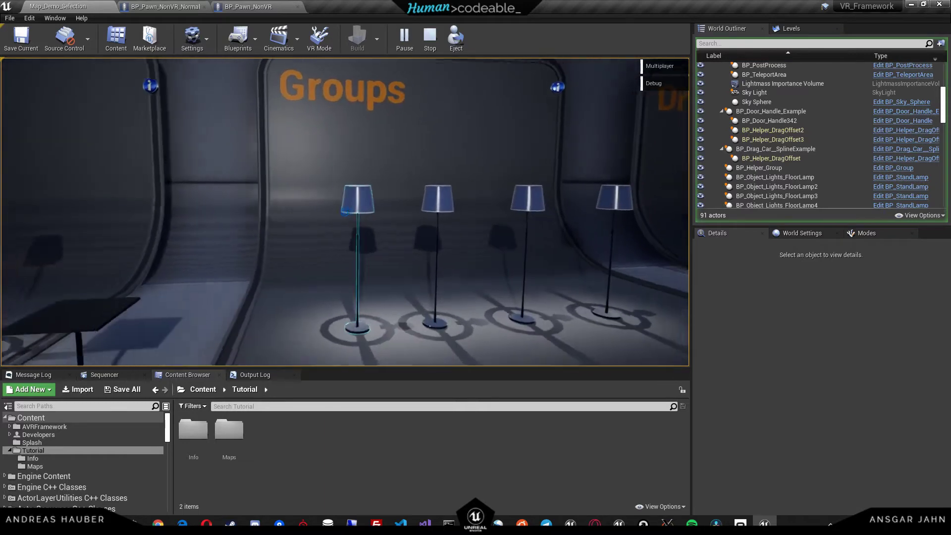
pyautogui.click(345, 211)
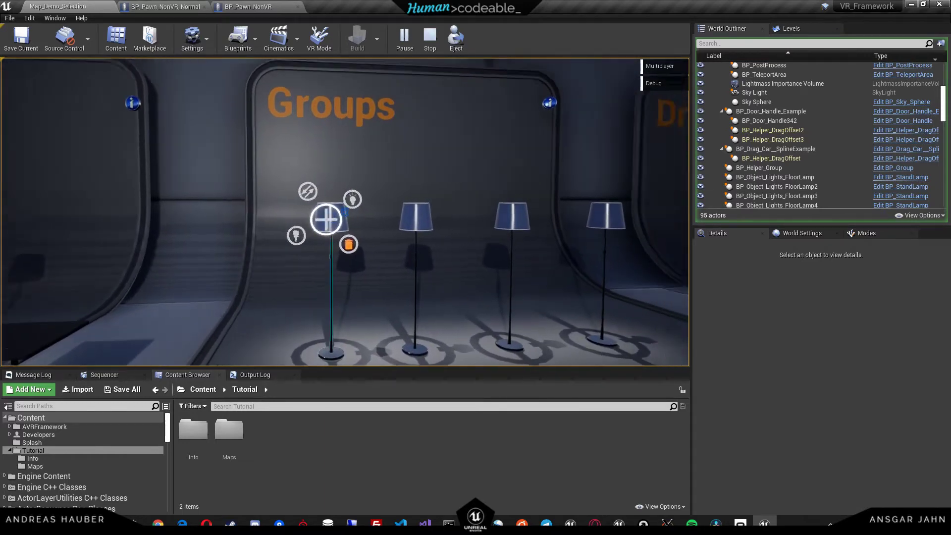
pyautogui.click(344, 210)
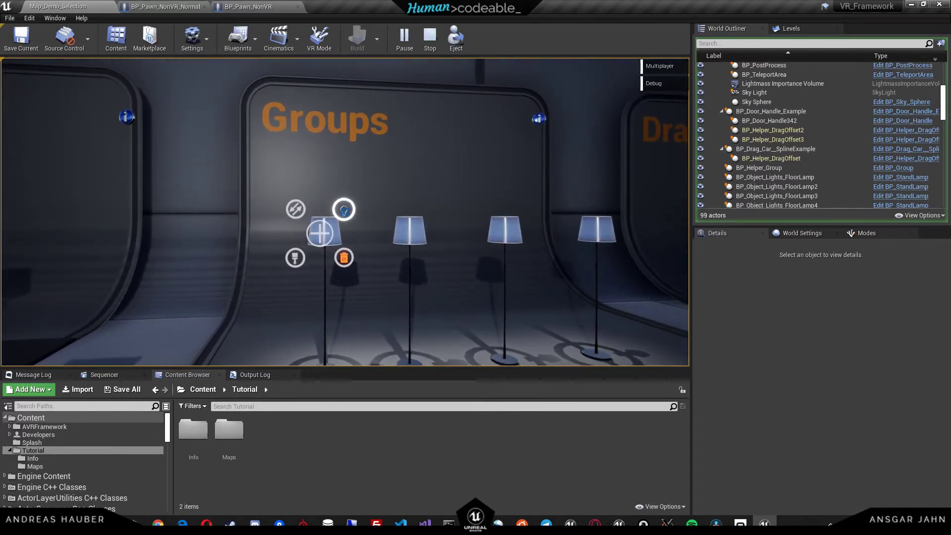
pyautogui.click(345, 211)
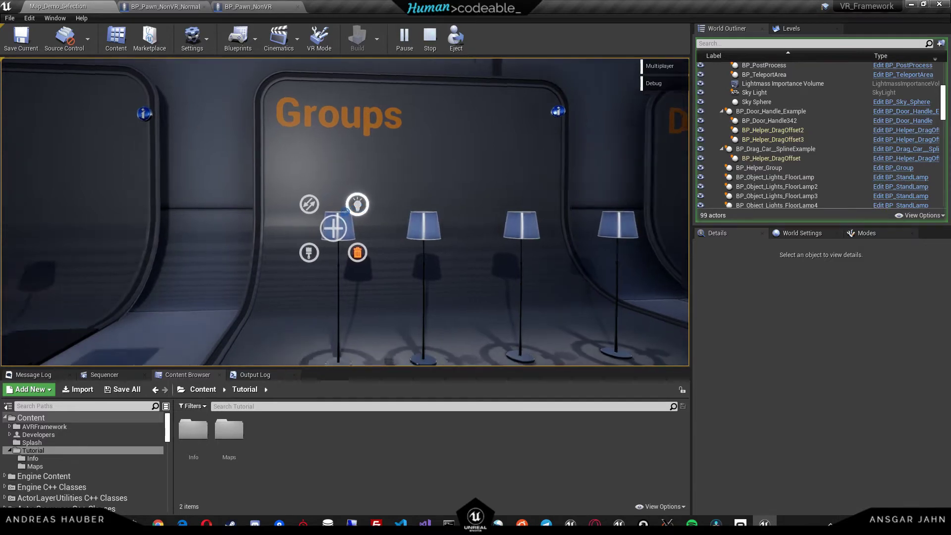
pyautogui.click(345, 212)
# Test turning the orange wheels in the Drag Select area and end the play session.
pyautogui.press('d')
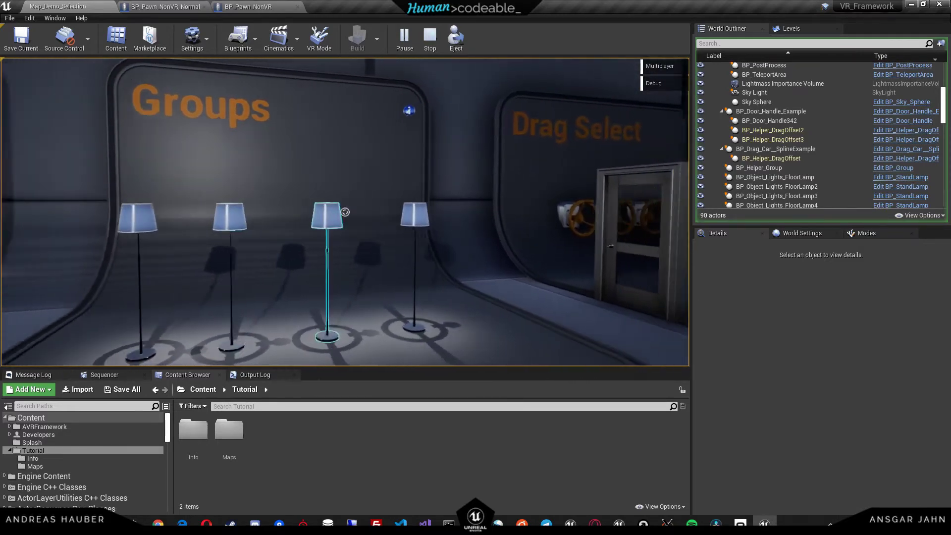
pyautogui.press('w')
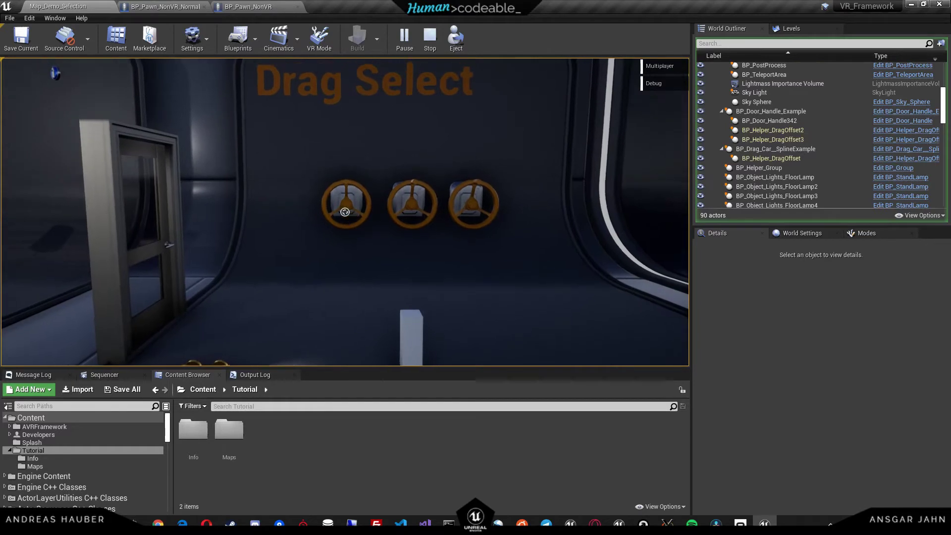
pyautogui.press('w')
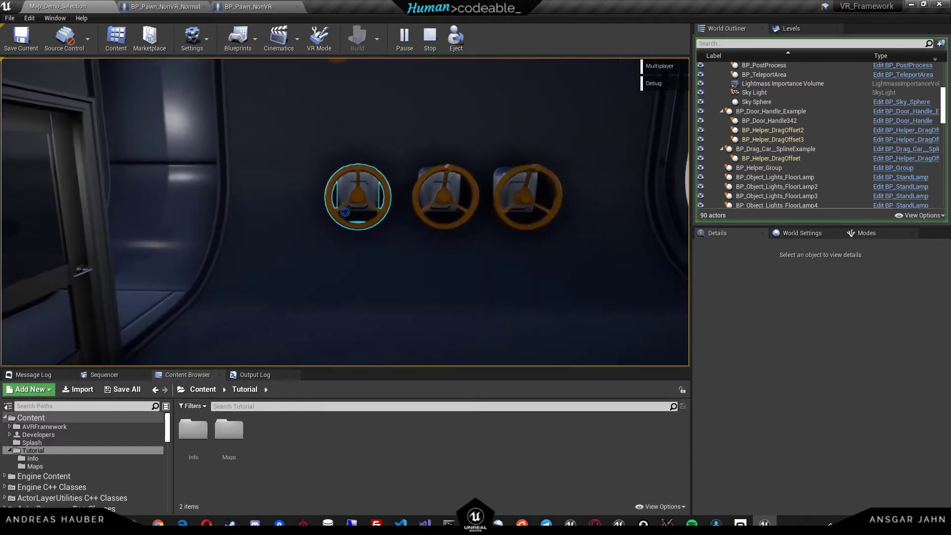
pyautogui.moveTo(345, 213); pyautogui.dragTo(345, 212)
pyautogui.press('s')
pyautogui.press('d')
pyautogui.press('s')
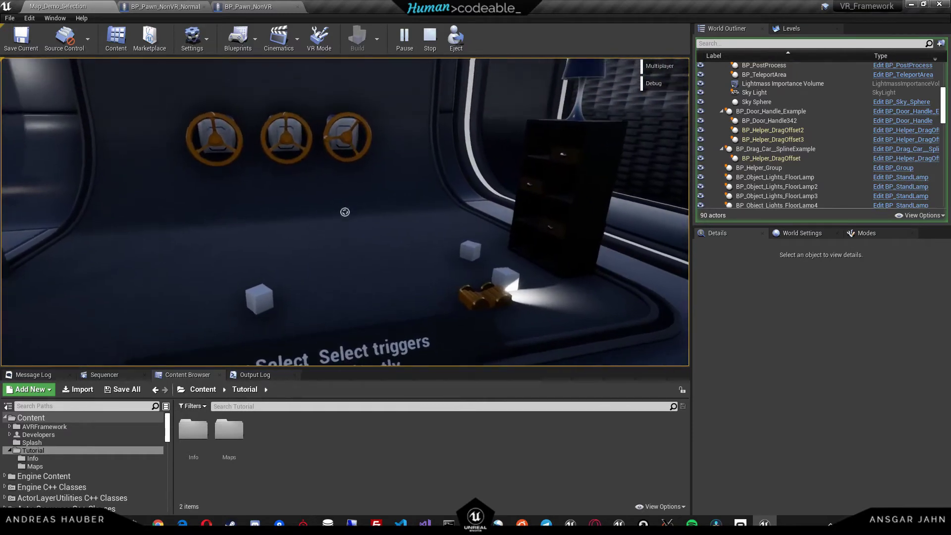
pyautogui.press('a')
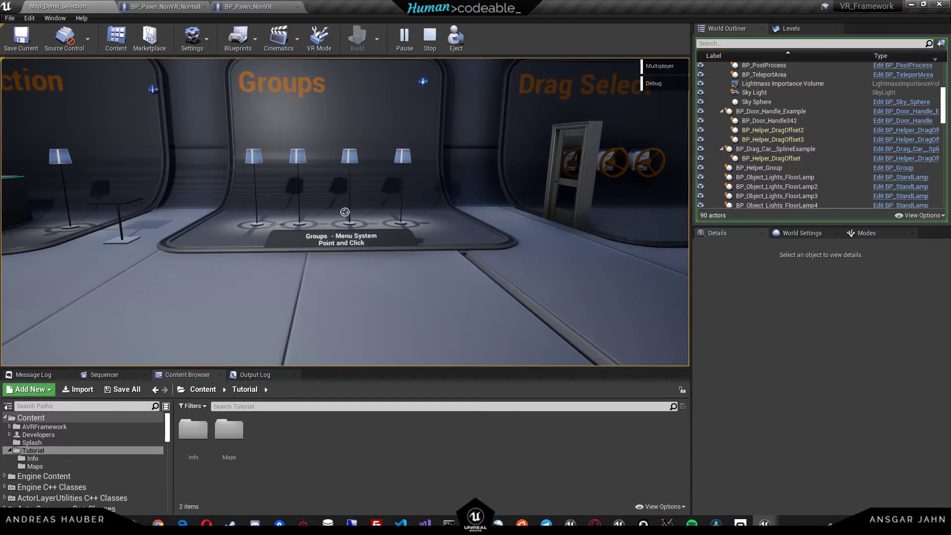
pyautogui.press('Escape')
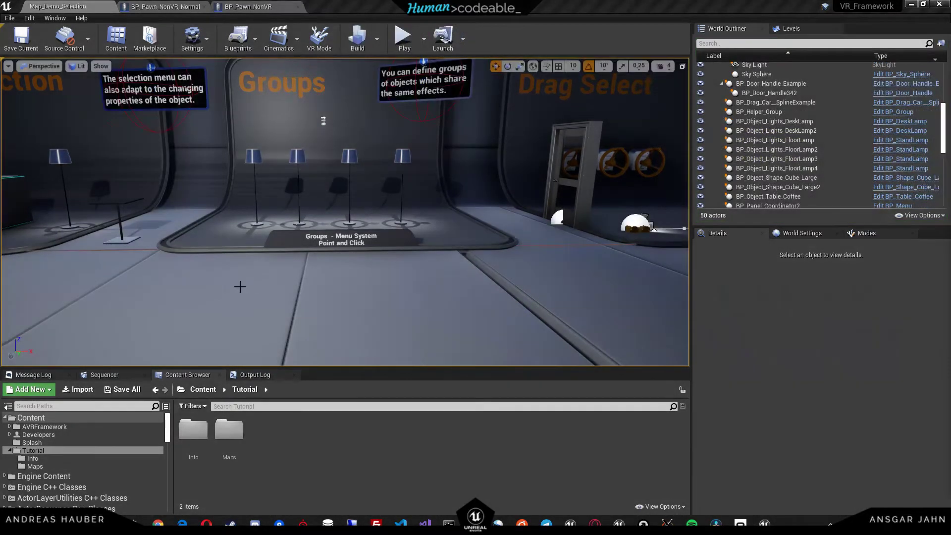
# Create an Actor Blueprint class named SelectCube in the Tutorial folder.
pyautogui.rightClick(302, 444)
pyautogui.click(336, 208)
pyautogui.click(377, 165)
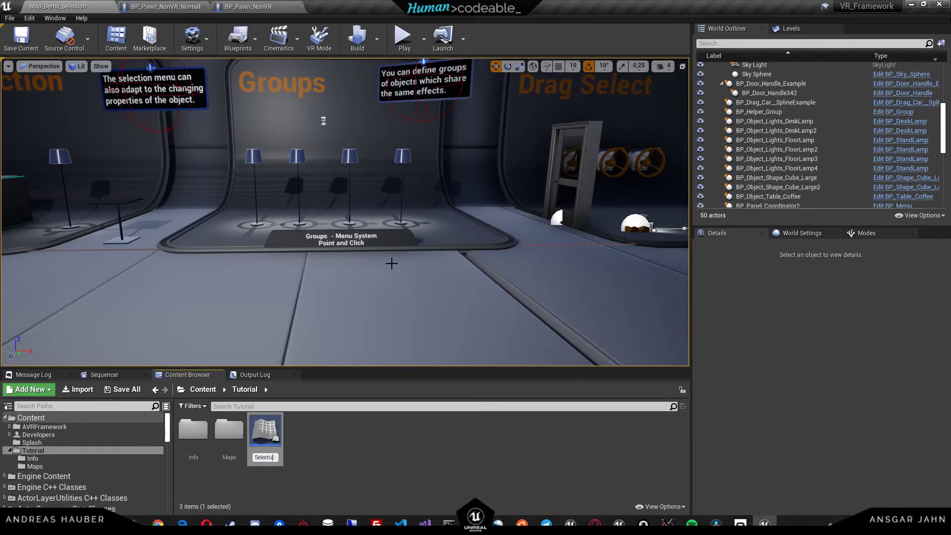
pyautogui.write('SelectCube')
pyautogui.press('Return')
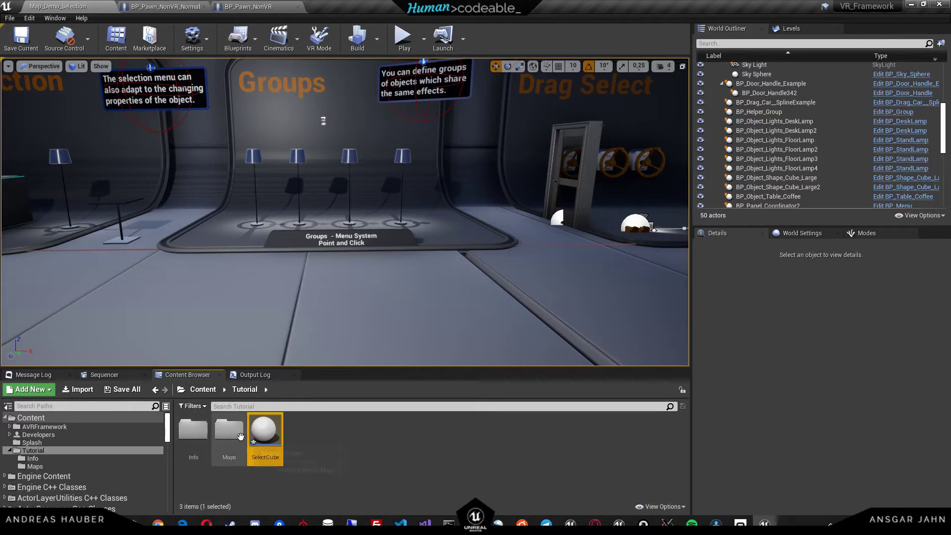
# Open the SelectCube blueprint, add a Cube component and make it the root in place of DefaultSceneRoot.
pyautogui.doubleClick(265, 432)
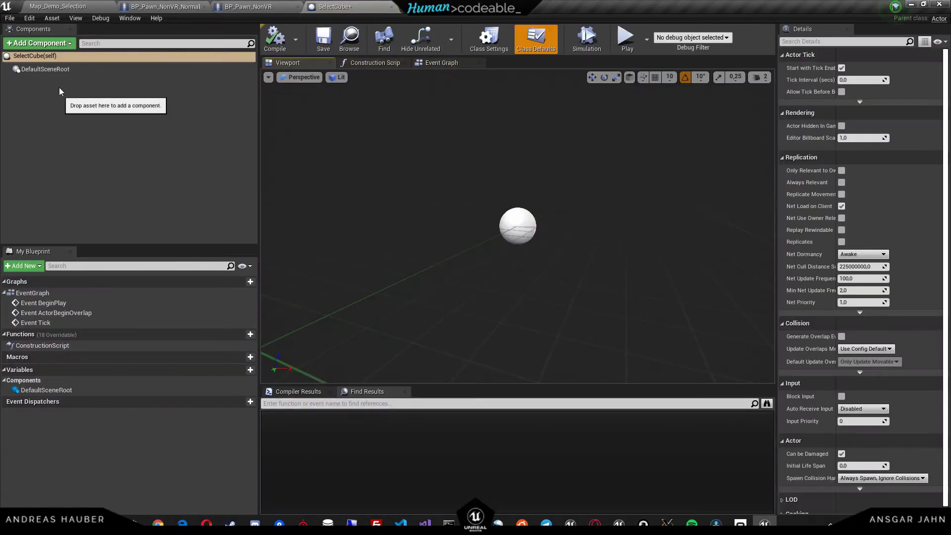
pyautogui.click(60, 44)
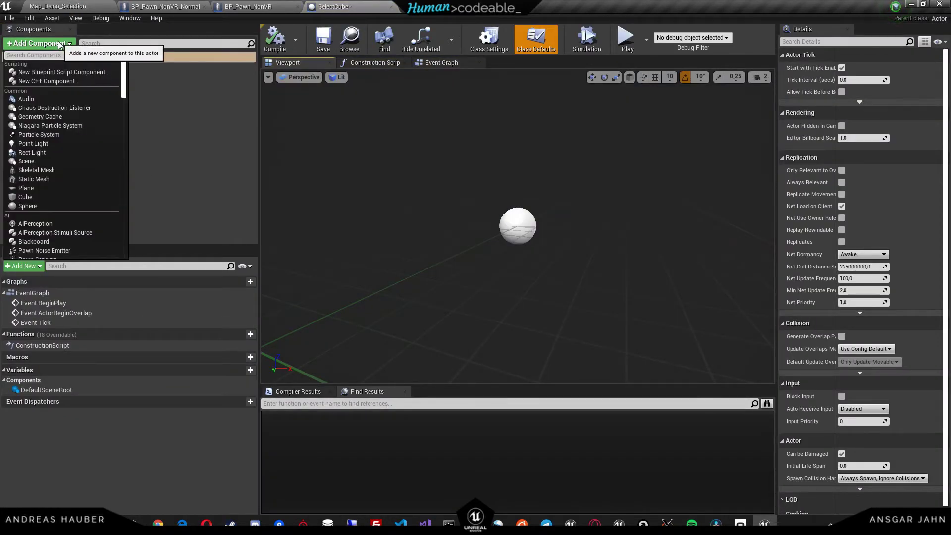
pyautogui.write('cube')
pyautogui.press('Return')
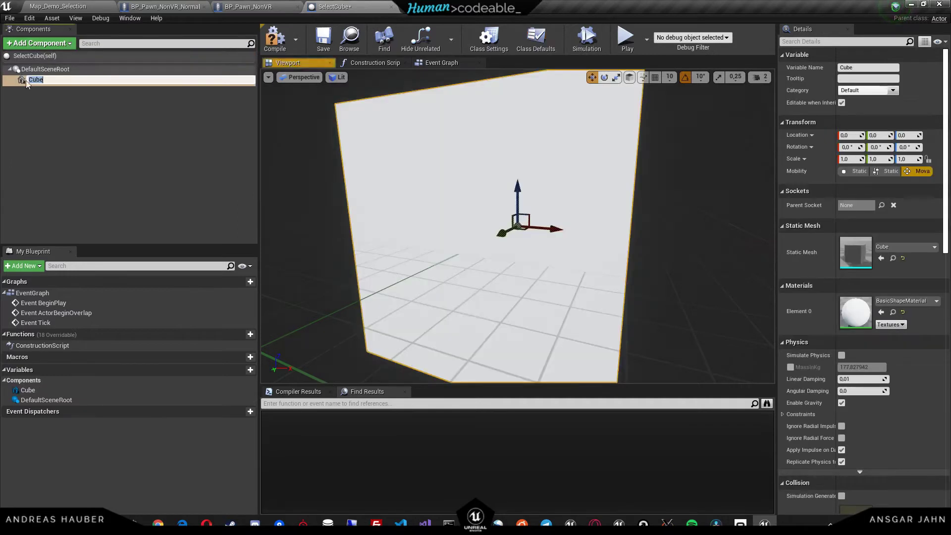
pyautogui.moveTo(33, 85); pyautogui.dragTo(31, 69)
pyautogui.click(74, 112)
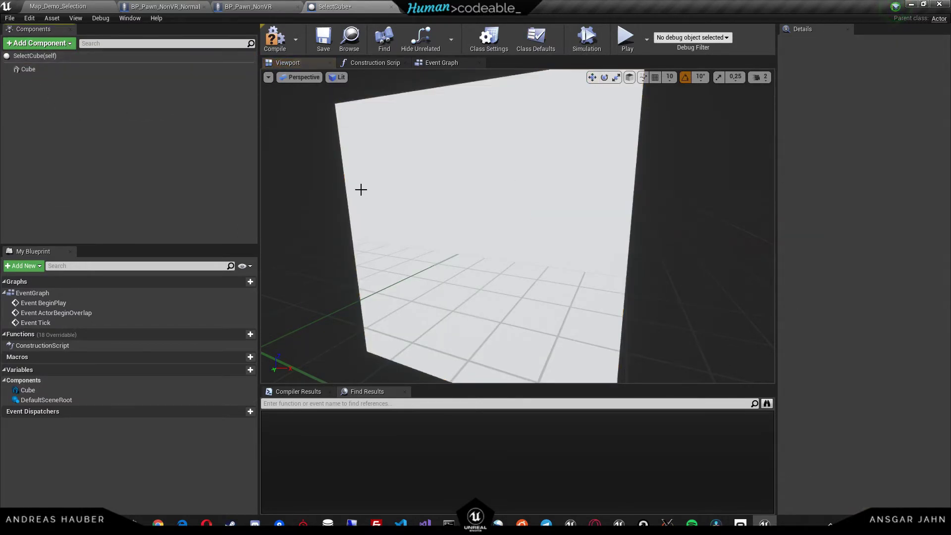
# Save and compile the SelectCube blueprint.
pyautogui.moveTo(441, 181); pyautogui.dragTo(466, 193, button='right')
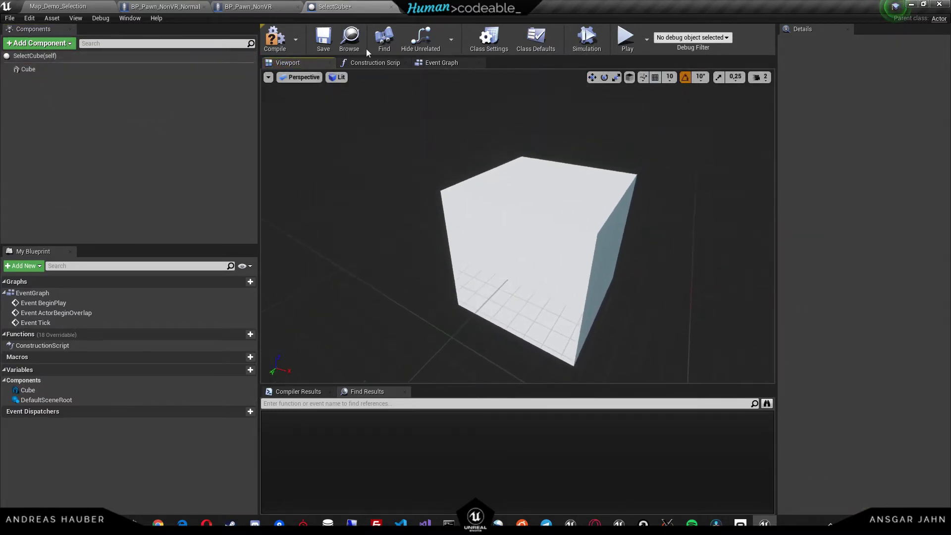
pyautogui.click(323, 38)
pyautogui.click(287, 39)
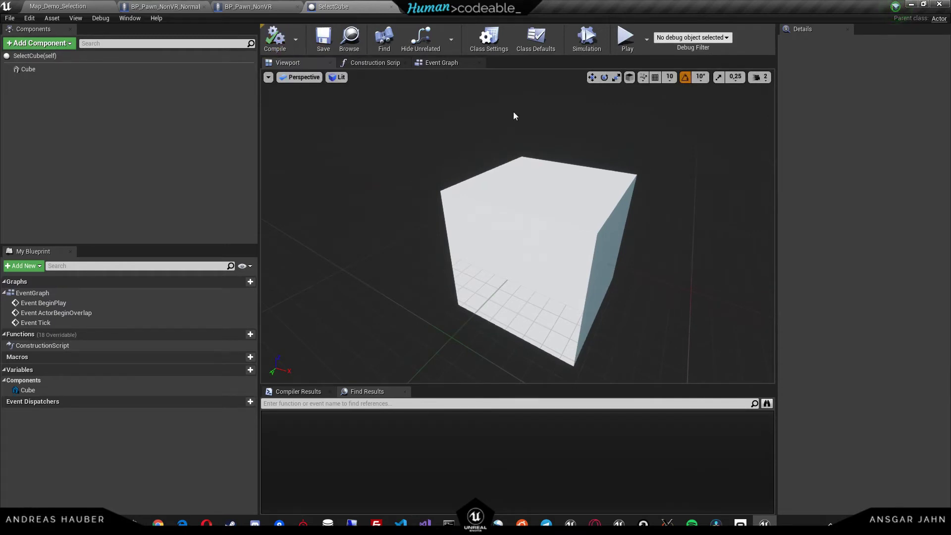
# Add a Comp_Select component to the SelectCube blueprint.
pyautogui.click(59, 47)
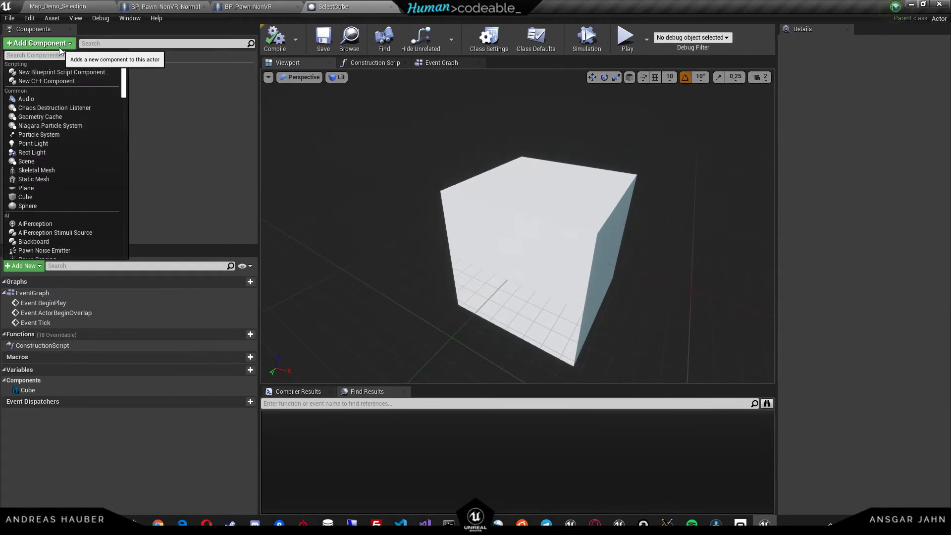
pyautogui.write('s')
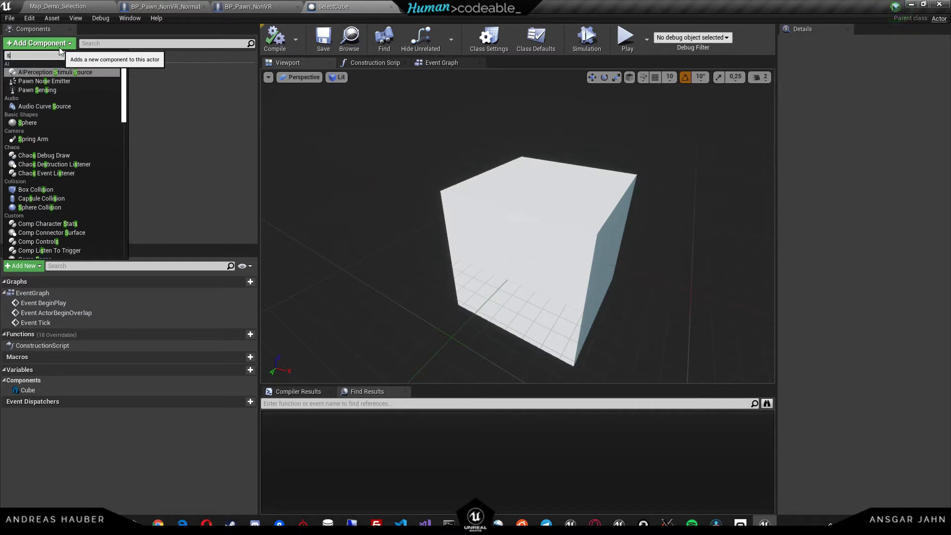
pyautogui.write('elc')
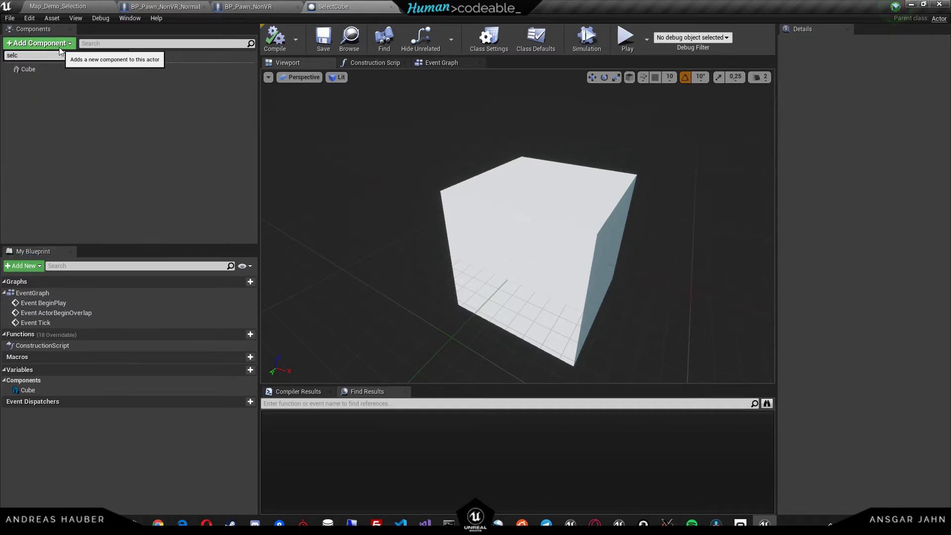
pyautogui.click(54, 80)
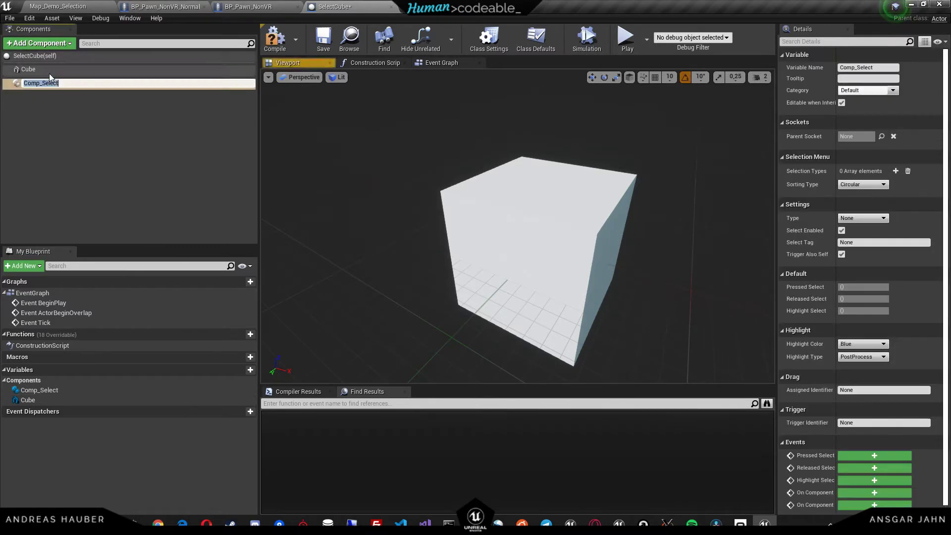
# Place a SelectCube actor on the floor in front of the Groups display in the Map_Demo_Selection level.
pyautogui.click(108, 121)
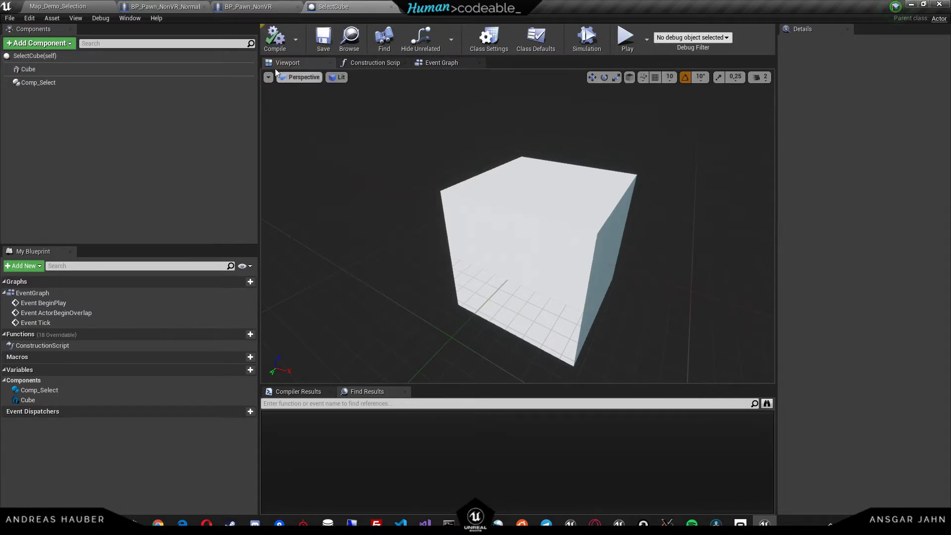
pyautogui.click(57, 9)
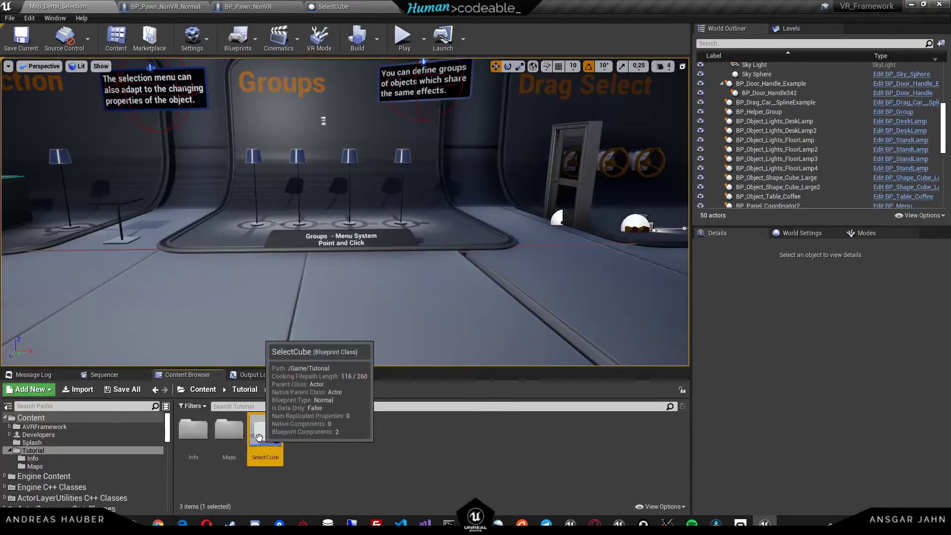
pyautogui.moveTo(265, 430); pyautogui.dragTo(301, 215)
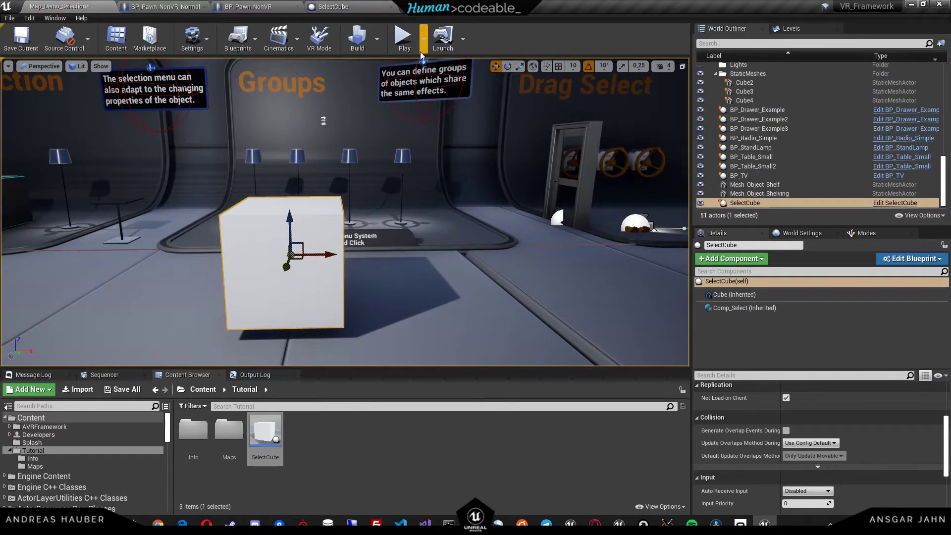
# Play the level, walk up to the placed cube and point at it to check its highlight, ending with the simulation stopped.
pyautogui.click(406, 47)
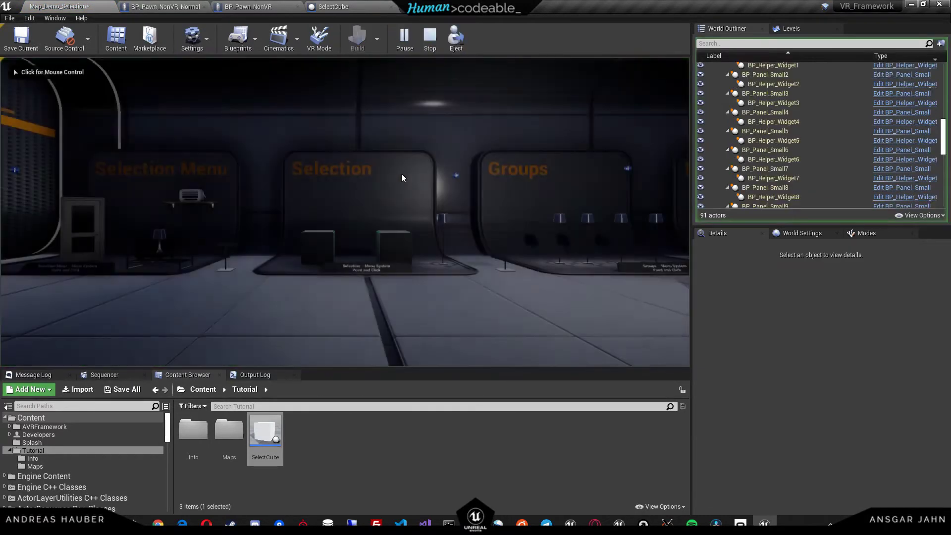
pyautogui.click(402, 178)
pyautogui.press('w')
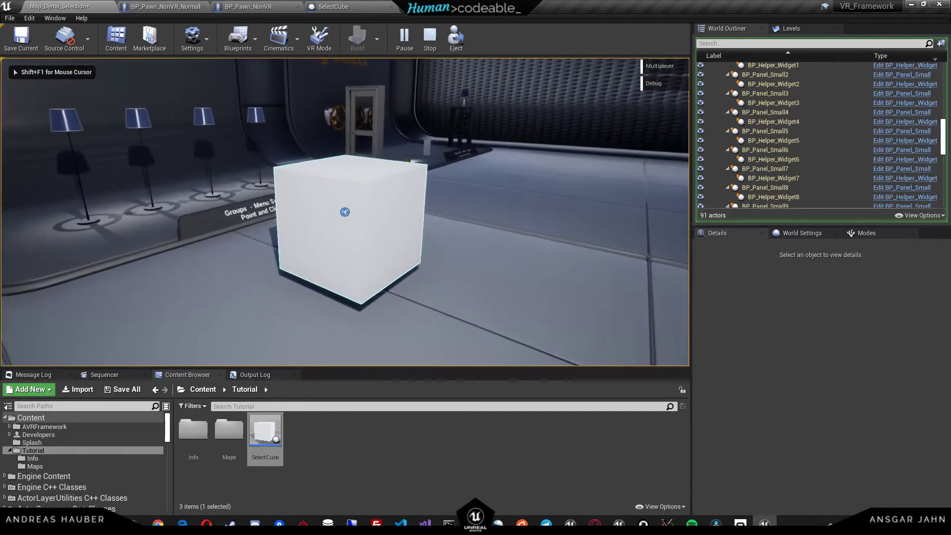
pyautogui.press('w')
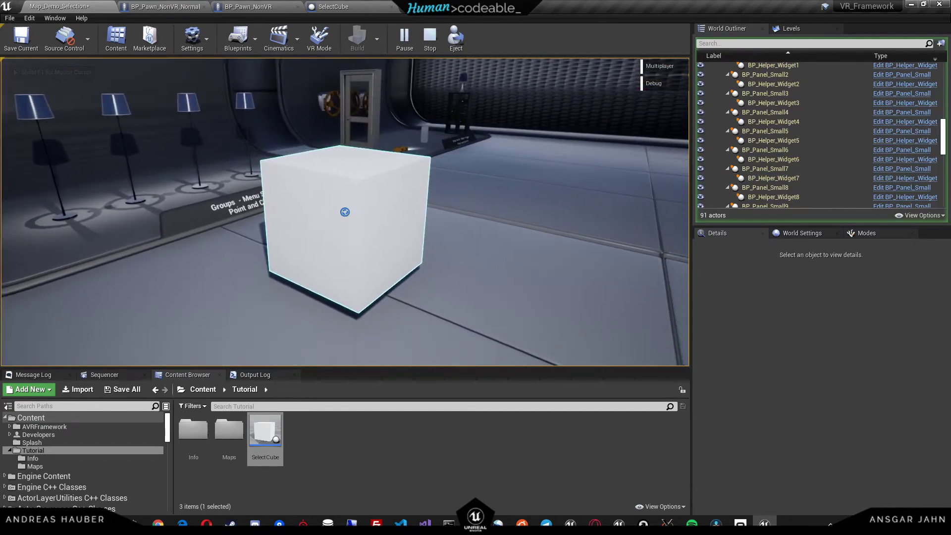
pyautogui.press('Escape')
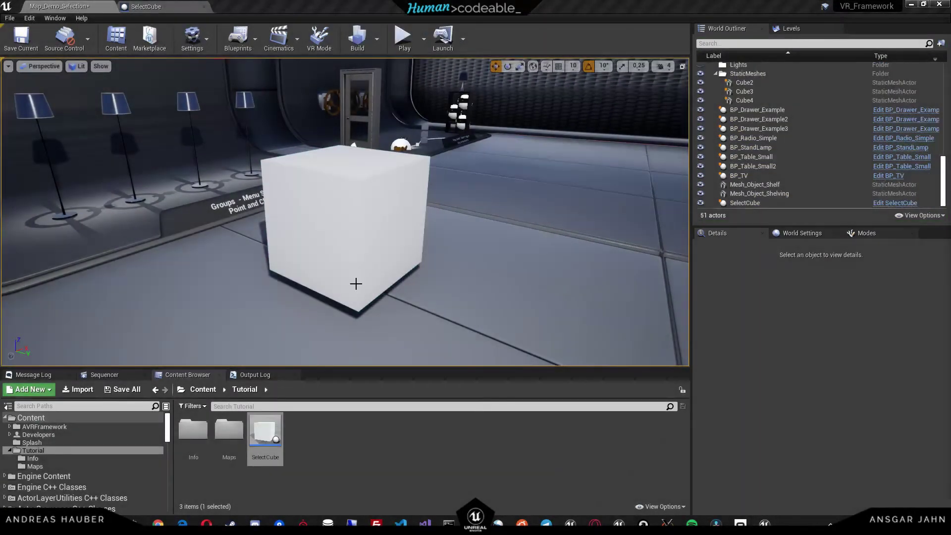
# In the SelectCube blueprint, set the Comp_Select type to SelectionMenu with Circular as the sorting type.
pyautogui.click(175, 8)
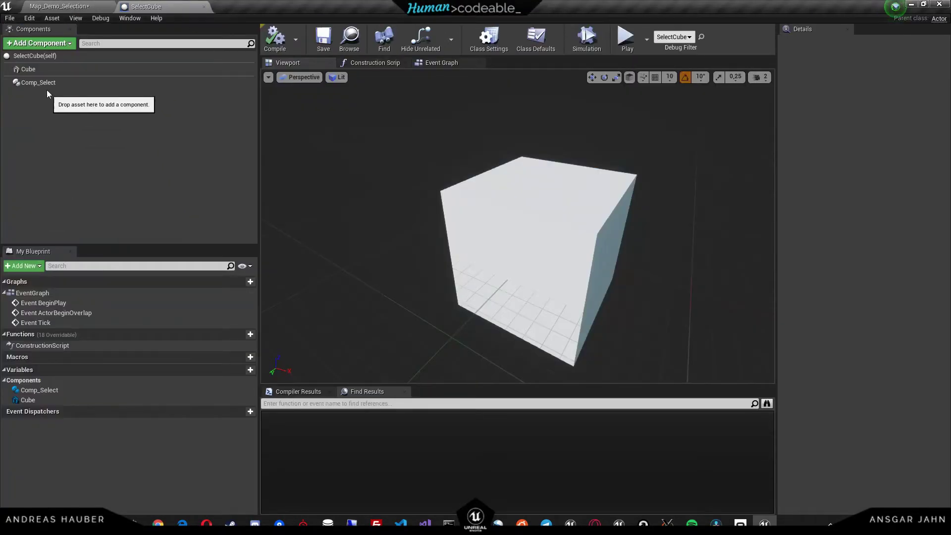
pyautogui.click(46, 87)
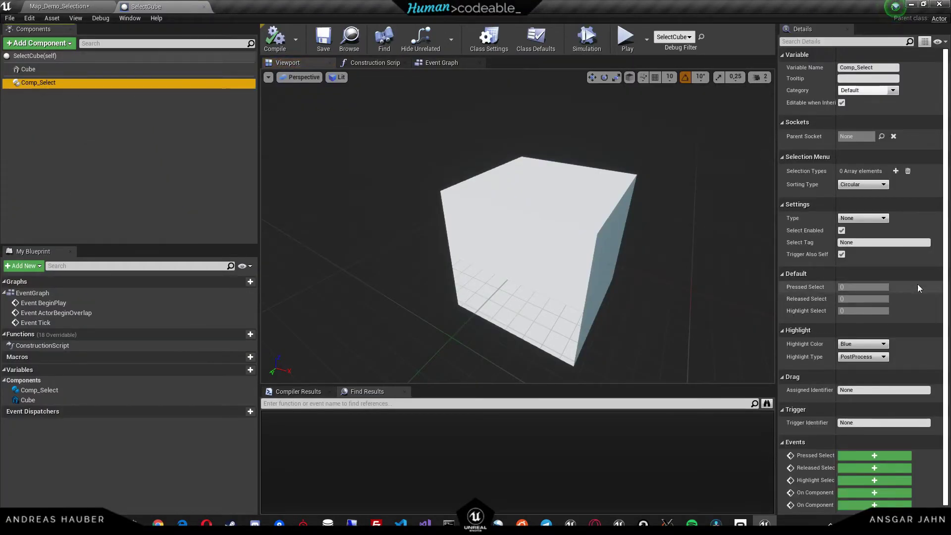
pyautogui.moveTo(776, 245); pyautogui.dragTo(714, 244)
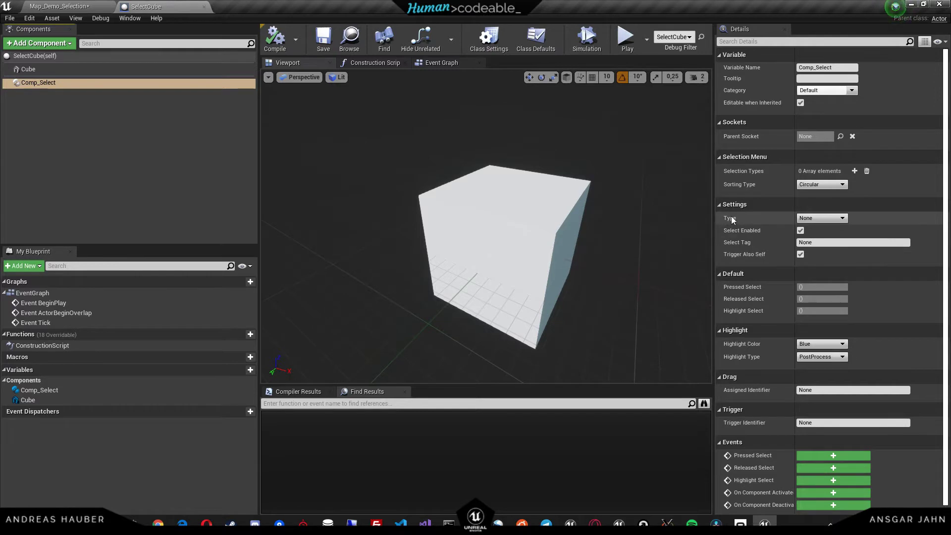
pyautogui.click(816, 222)
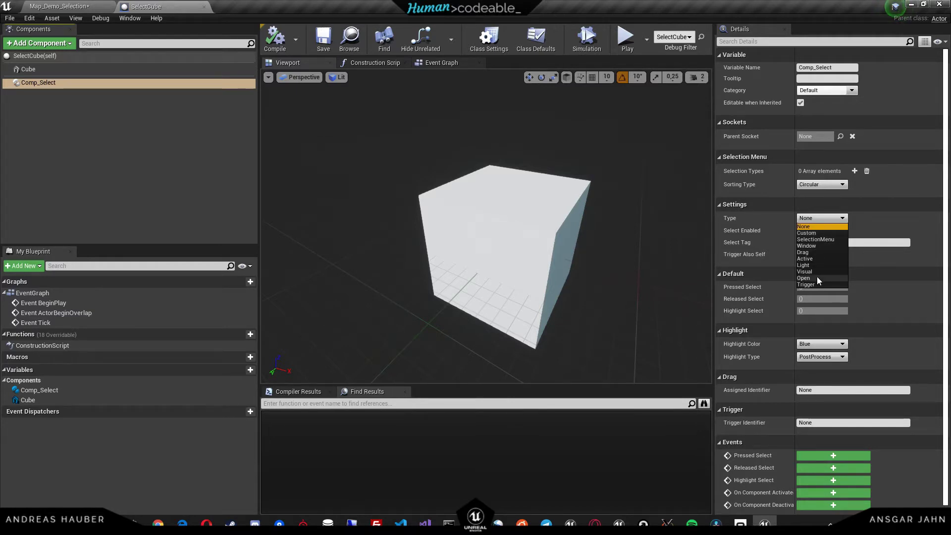
pyautogui.click(817, 251)
pyautogui.click(831, 219)
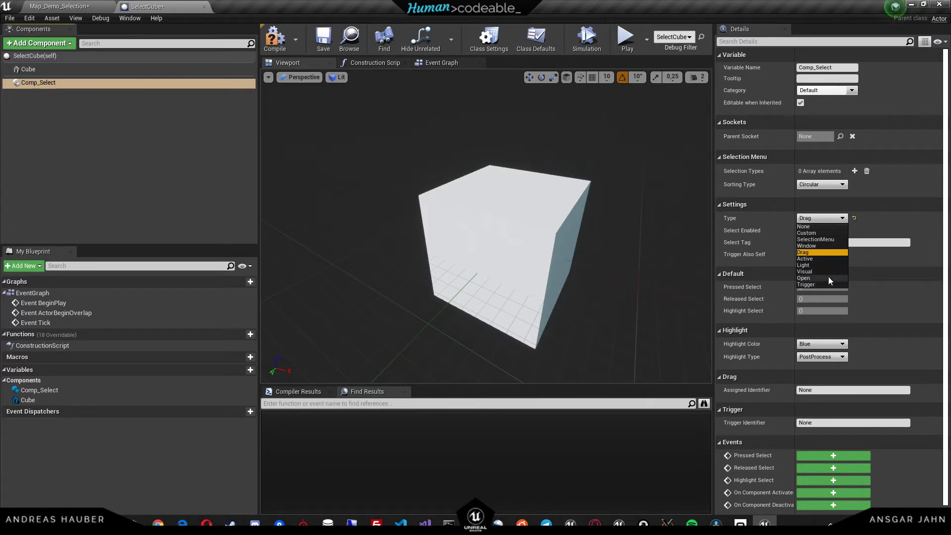
pyautogui.click(813, 239)
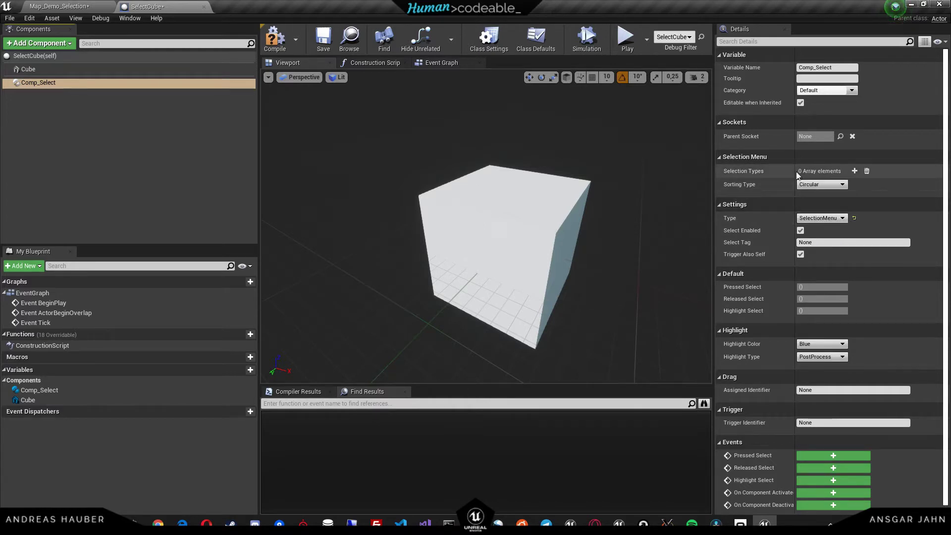
pyautogui.click(824, 186)
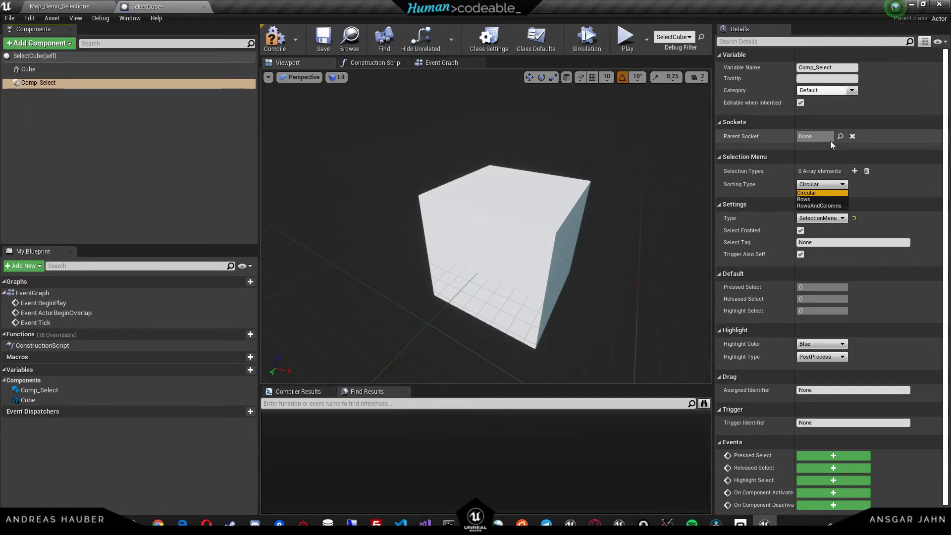
pyautogui.click(808, 192)
# Add three Selection Types elements to Comp_Select, setting element 0 to VisualChange and element 1 to Light.
pyautogui.click(855, 171)
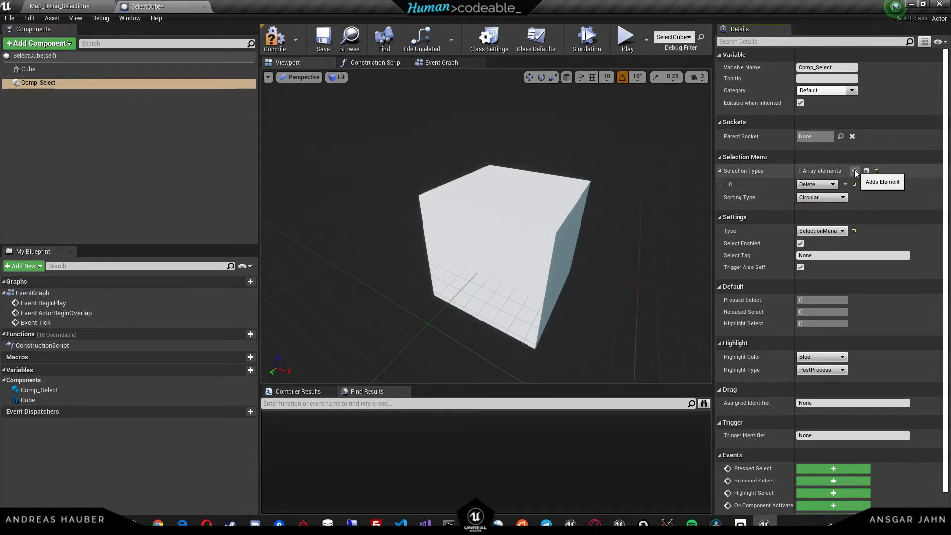
pyautogui.click(855, 171)
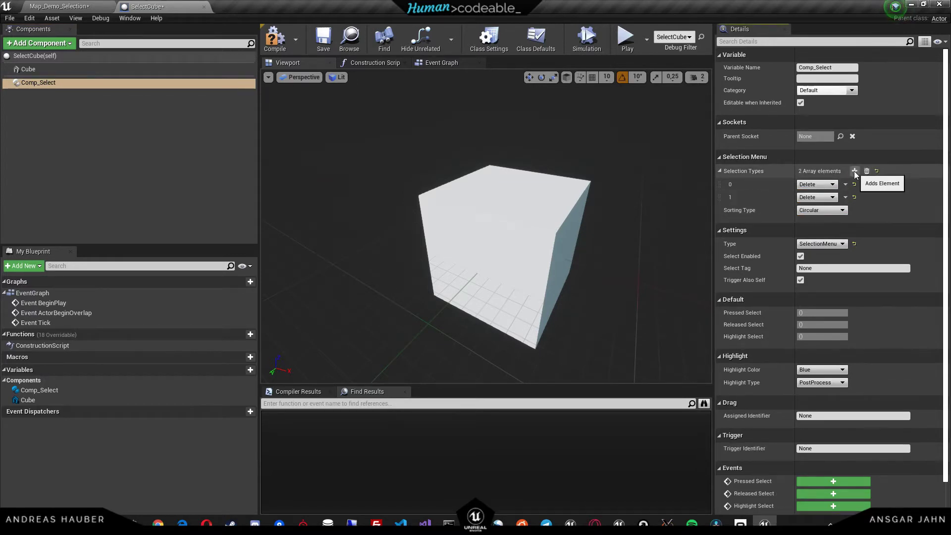
pyautogui.click(855, 171)
pyautogui.click(817, 185)
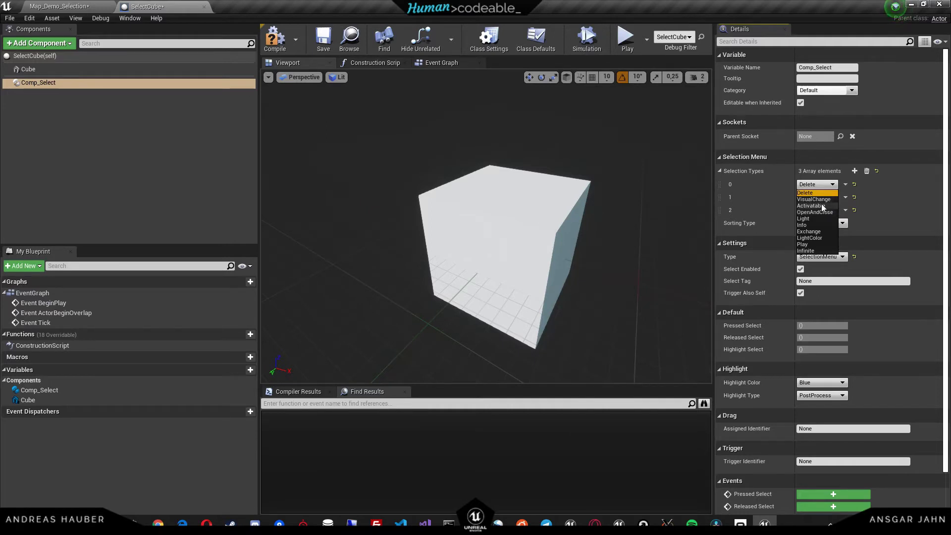
pyautogui.click(814, 199)
pyautogui.click(817, 197)
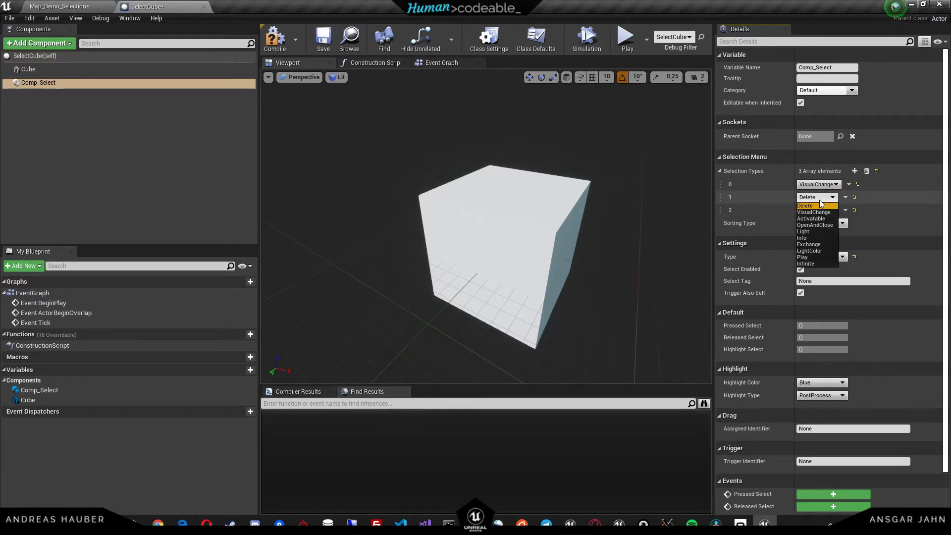
pyautogui.click(807, 231)
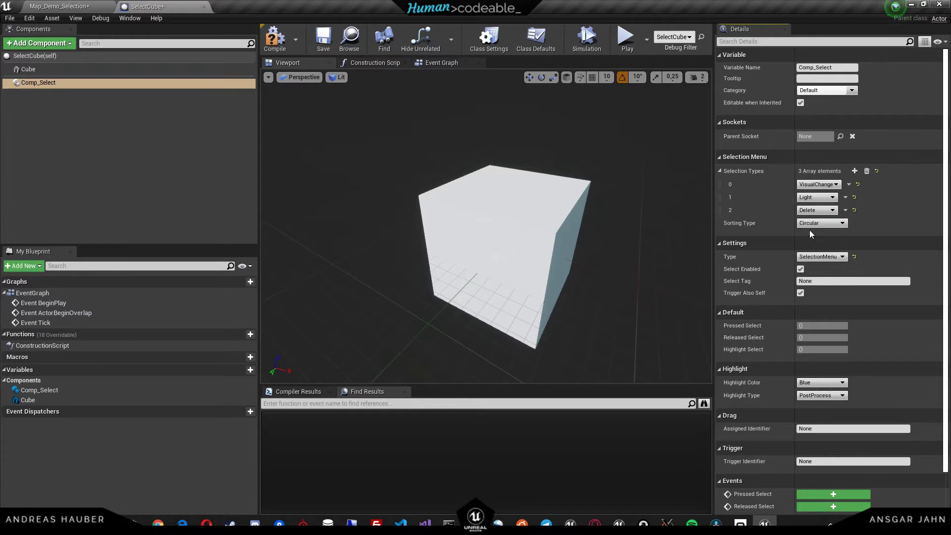
# Add two more Selection Types elements and set element 2 to Exchange and element 3 to Play.
pyautogui.click(854, 171)
pyautogui.click(817, 210)
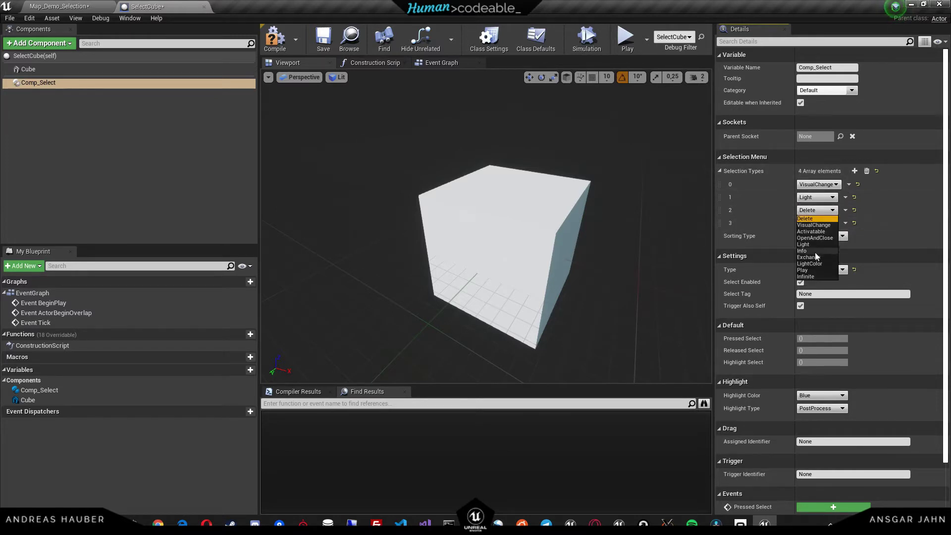
pyautogui.click(808, 257)
pyautogui.click(854, 172)
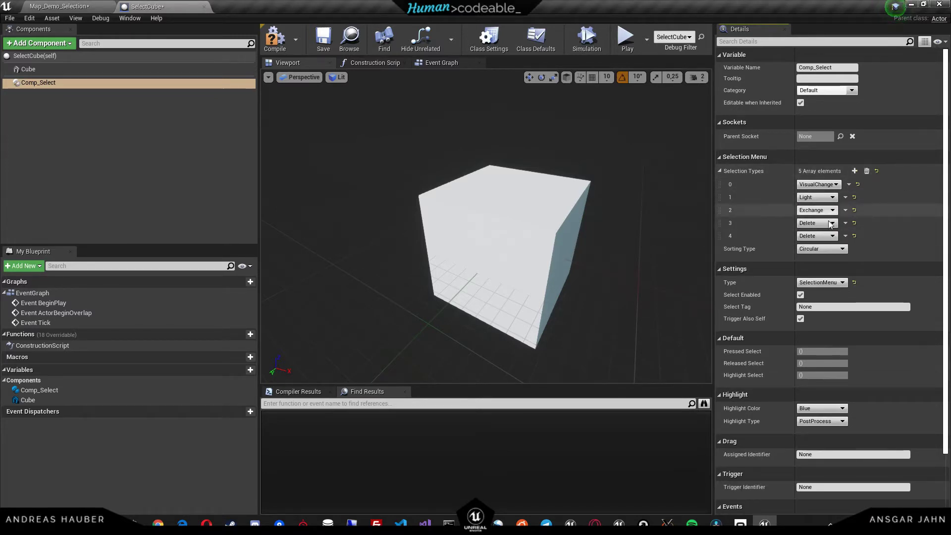
pyautogui.click(816, 223)
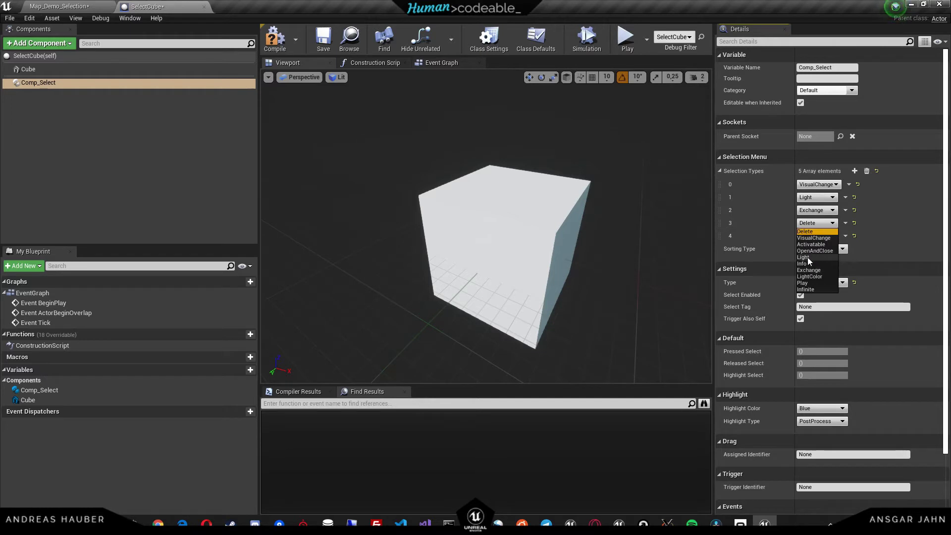
pyautogui.click(810, 284)
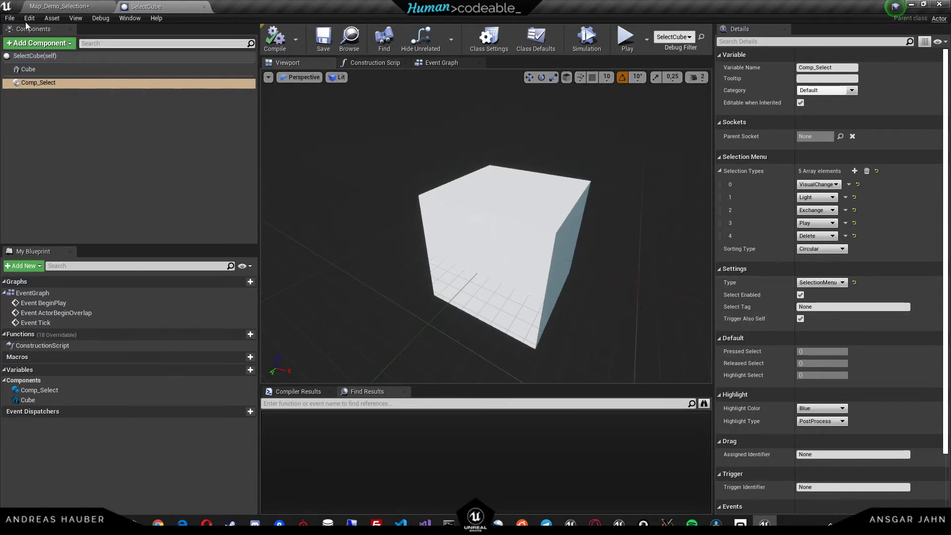
# Play the level to test the cube's selection menu, choose its delete option and stop the simulation.
pyautogui.click(74, 7)
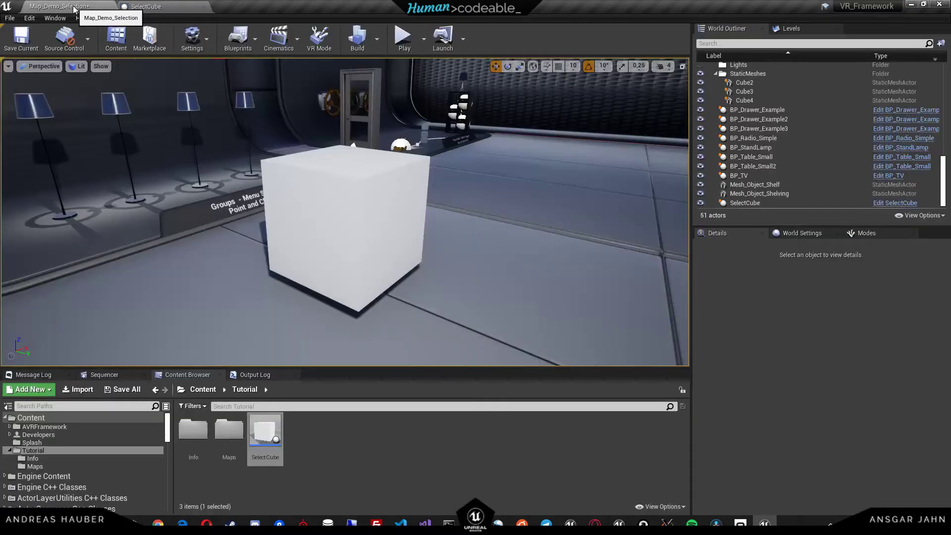
pyautogui.click(403, 38)
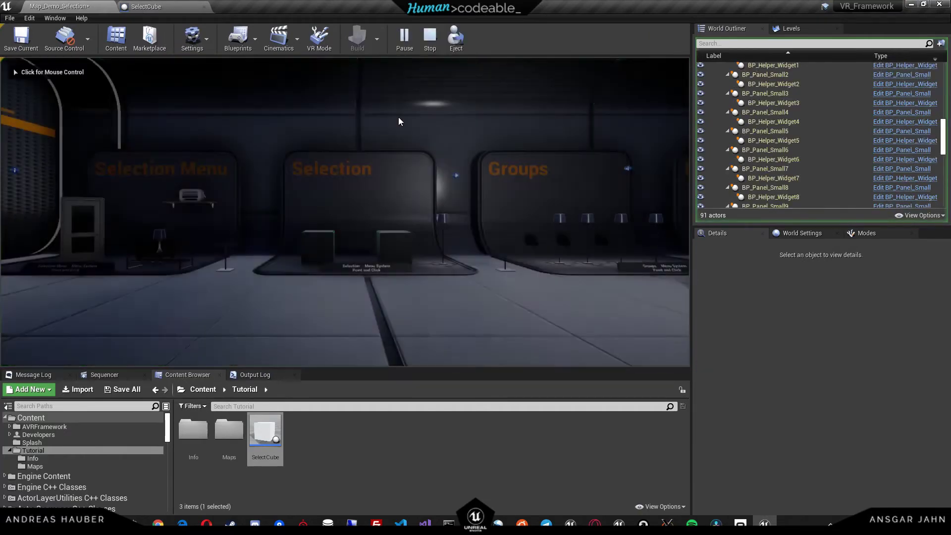
pyautogui.click(400, 121)
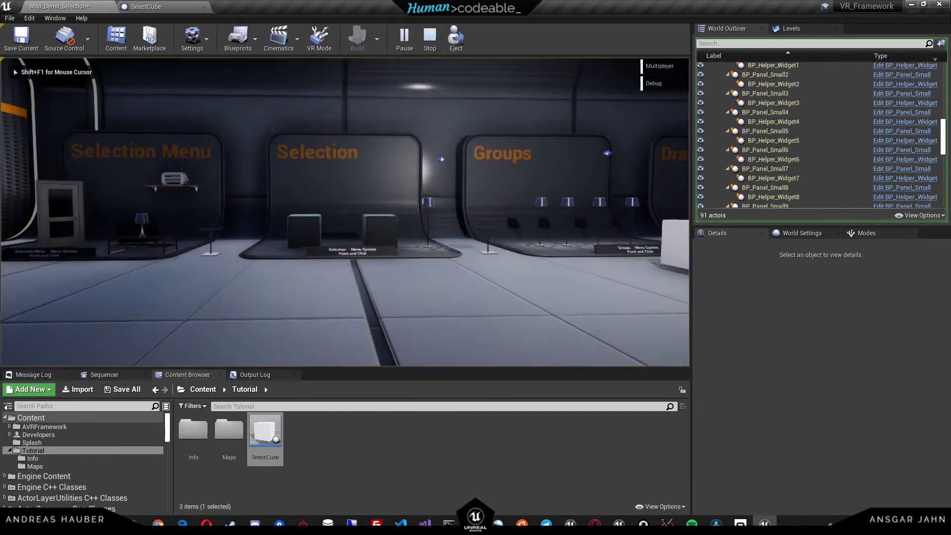
pyautogui.press('w')
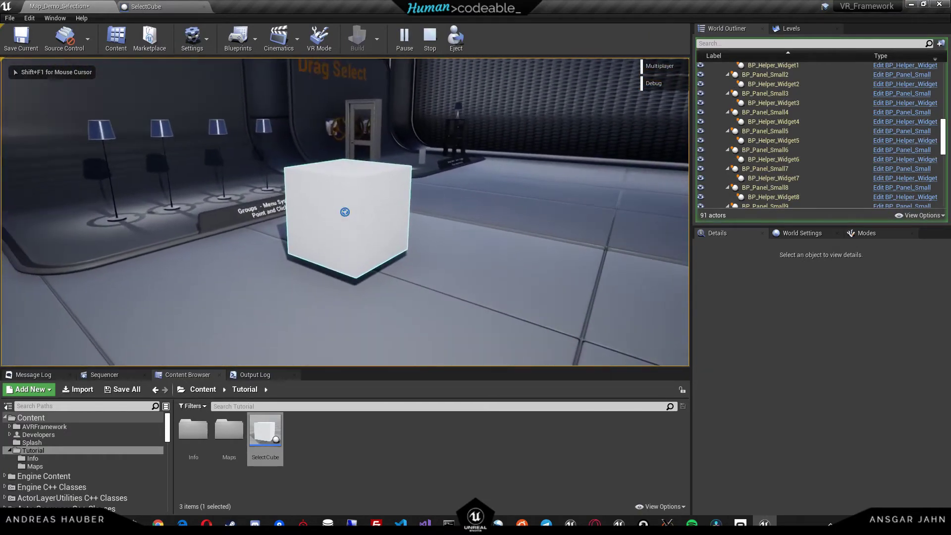
pyautogui.click(345, 212)
pyautogui.press('w')
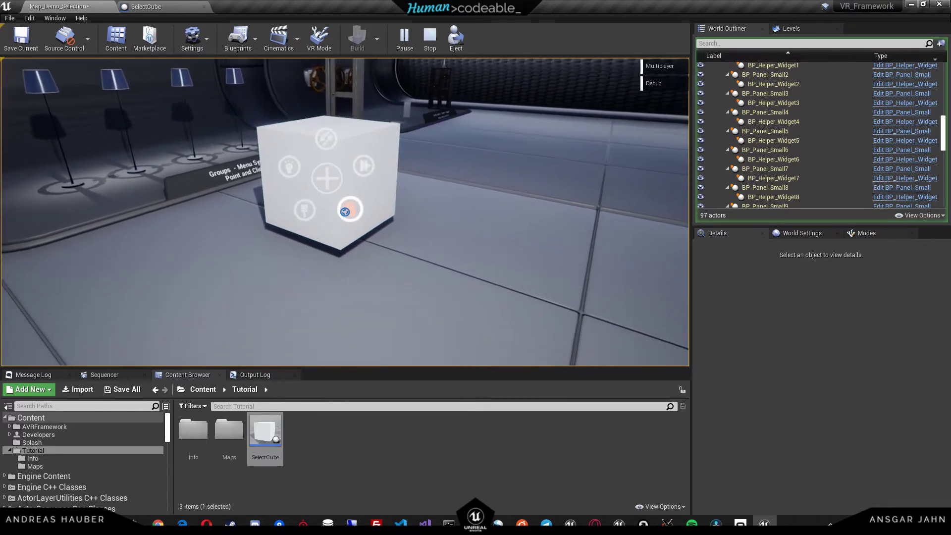
pyautogui.click(344, 212)
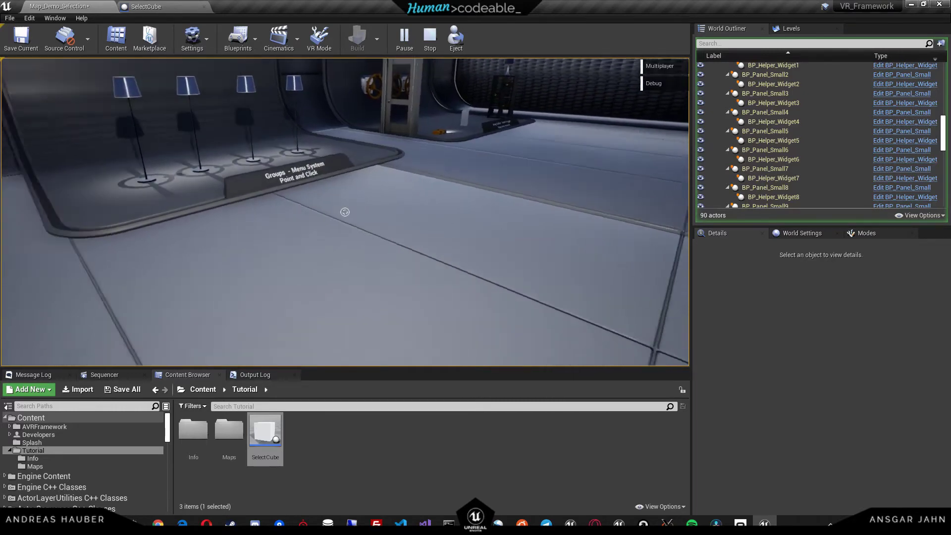
pyautogui.press('Escape')
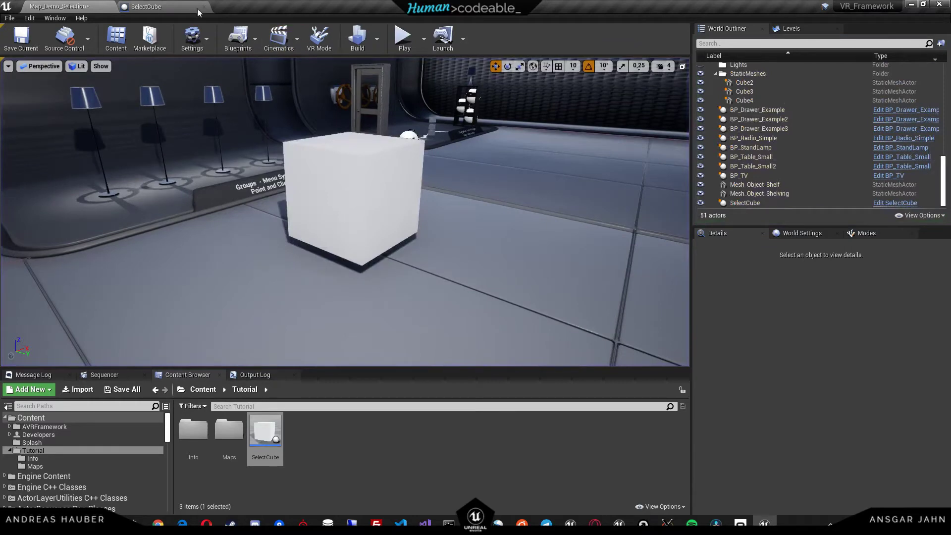
# Remove all Selection Types from the SelectCube blueprint's Comp_Select, set its type to Custom and save the blueprint.
pyautogui.click(162, 7)
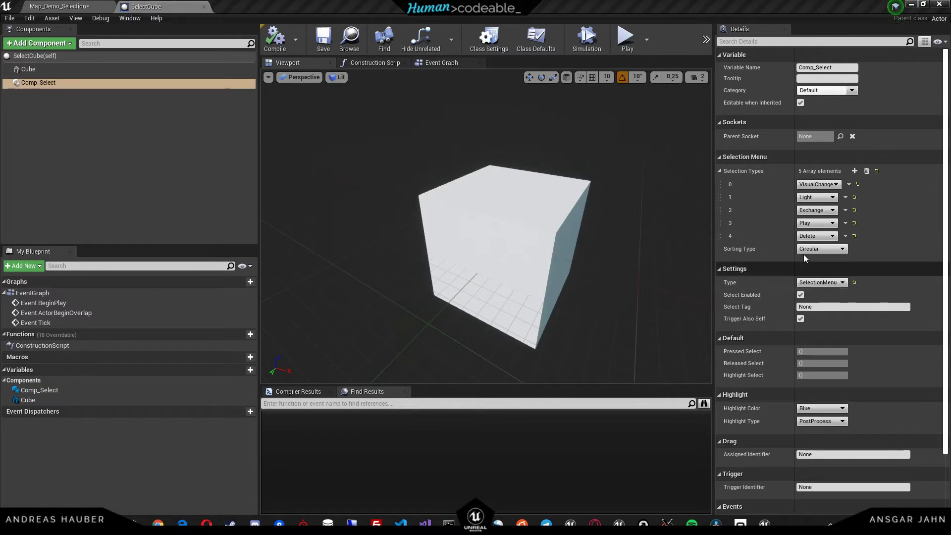
pyautogui.click(867, 171)
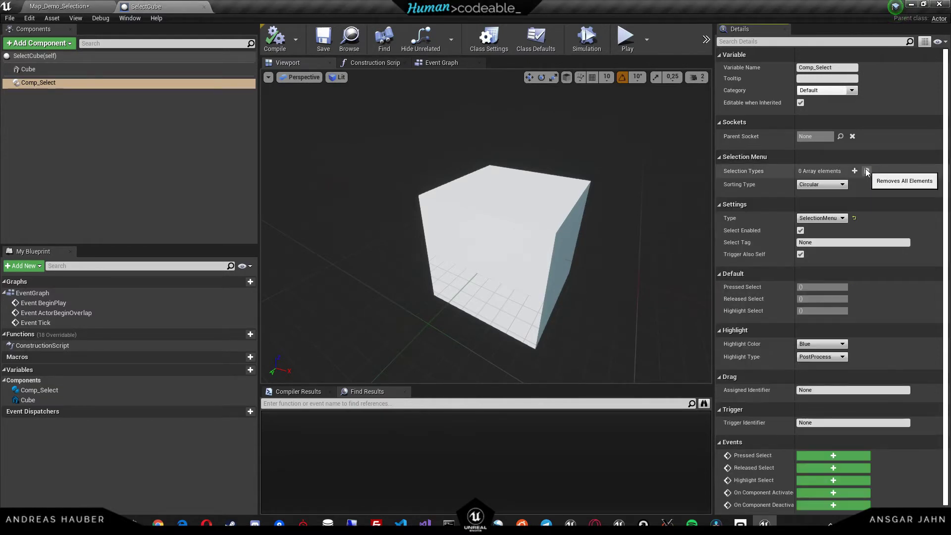
pyautogui.click(810, 218)
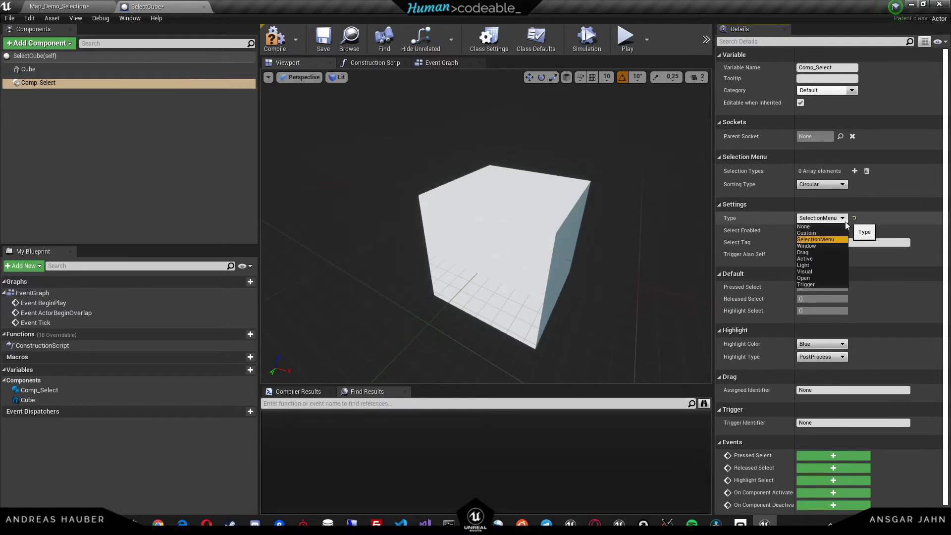
pyautogui.click(817, 234)
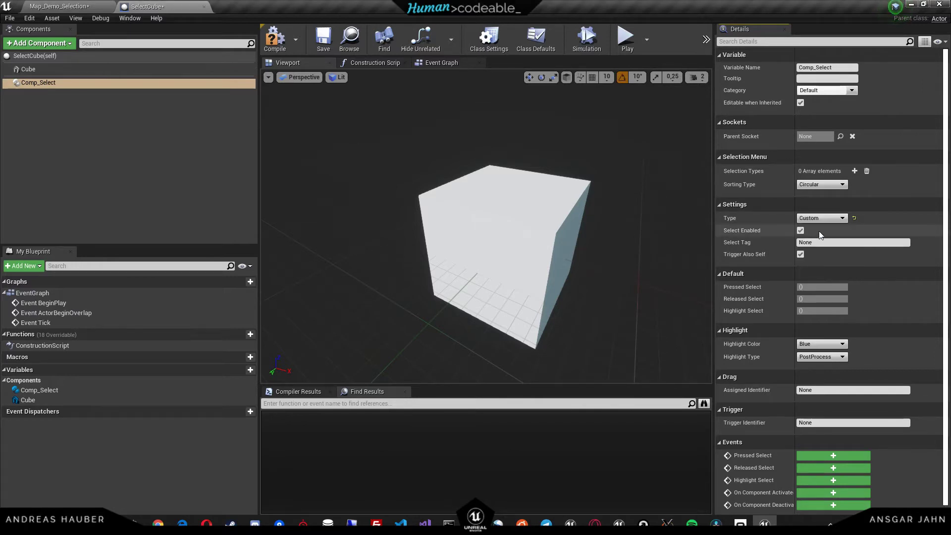
pyautogui.click(323, 39)
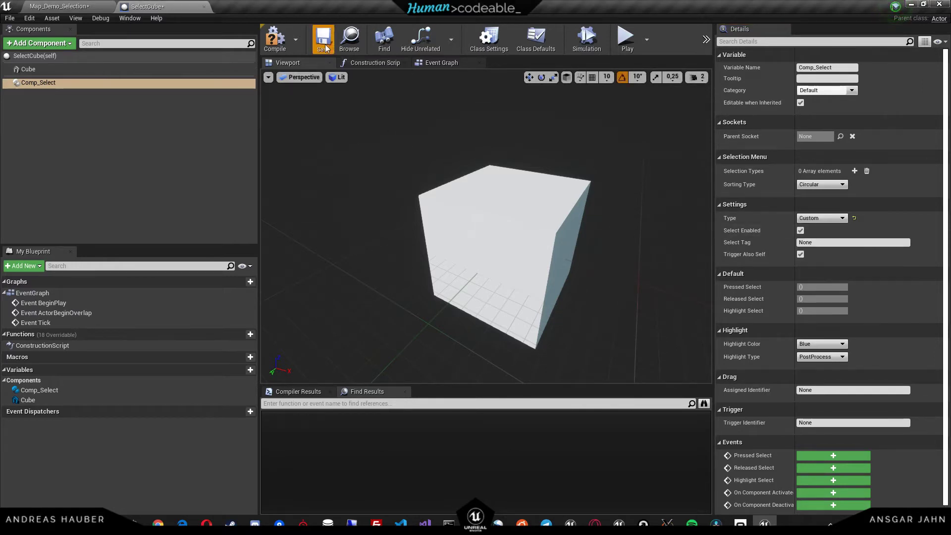
# Compile the SelectCube blueprint and add a Pressed Select event for Comp_Select to its event graph.
pyautogui.click(270, 43)
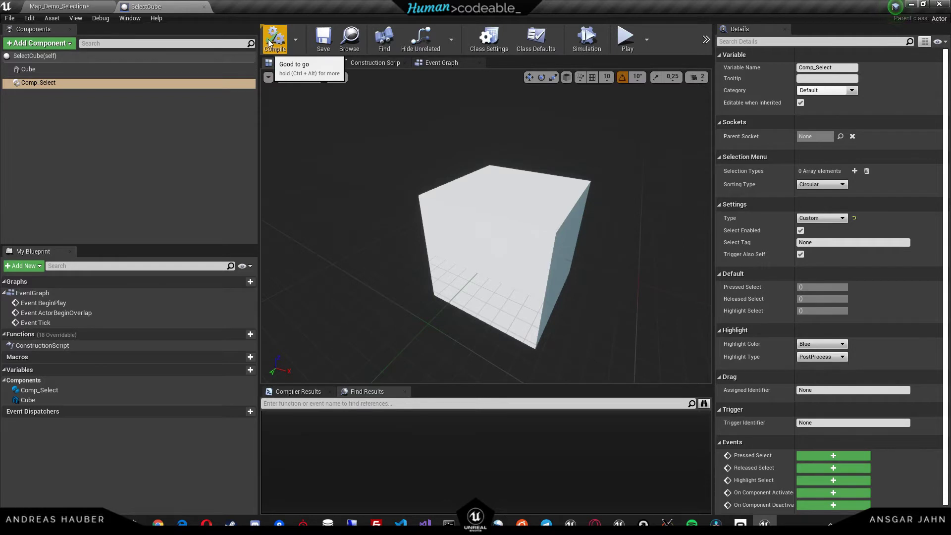
pyautogui.click(445, 63)
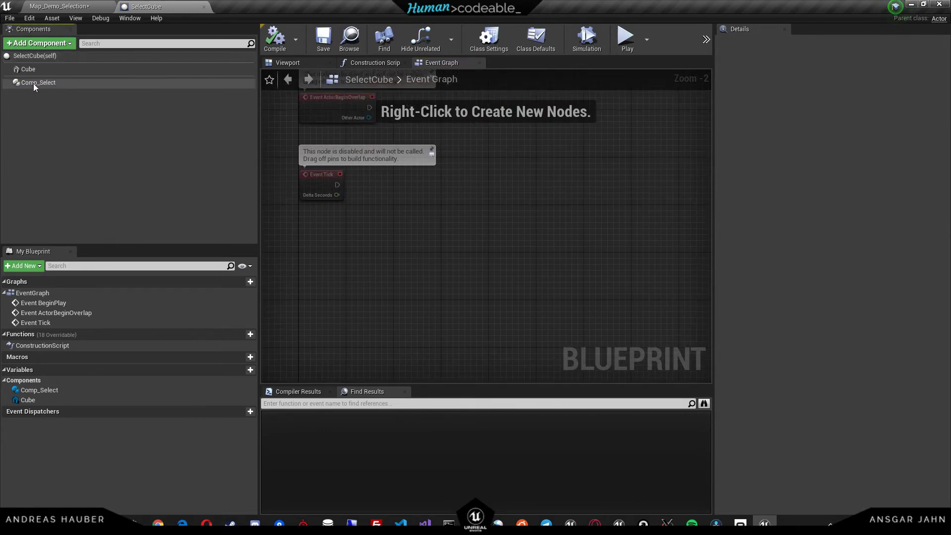
pyautogui.rightClick(32, 84)
pyautogui.moveTo(53, 99)
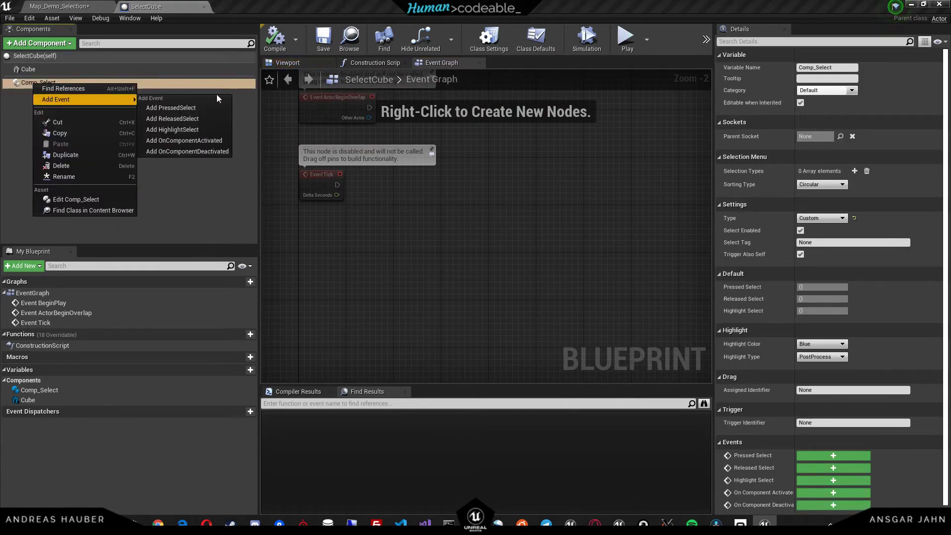
pyautogui.click(170, 108)
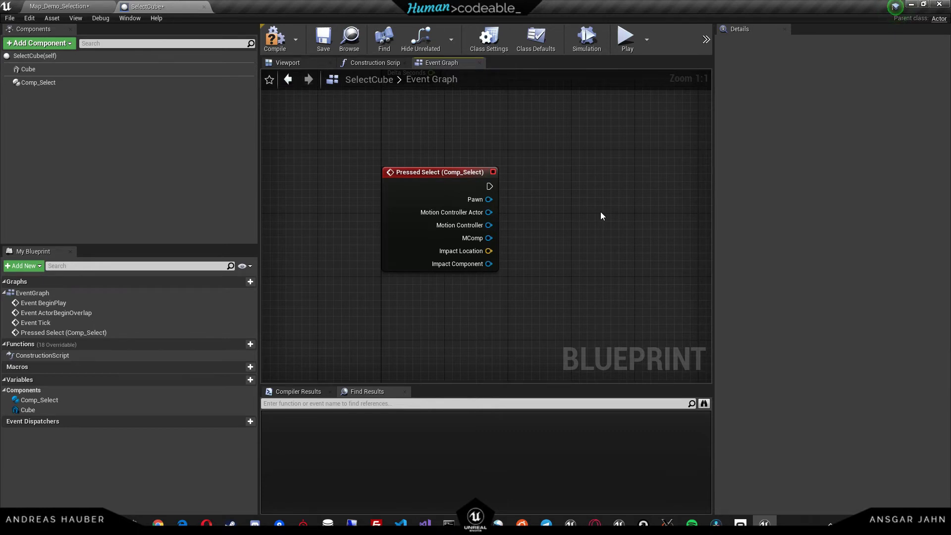
# Add a Spawn Emitter at Location node beside the Pressed Select event.
pyautogui.rightClick(587, 176)
pyautogui.write('spawn a')
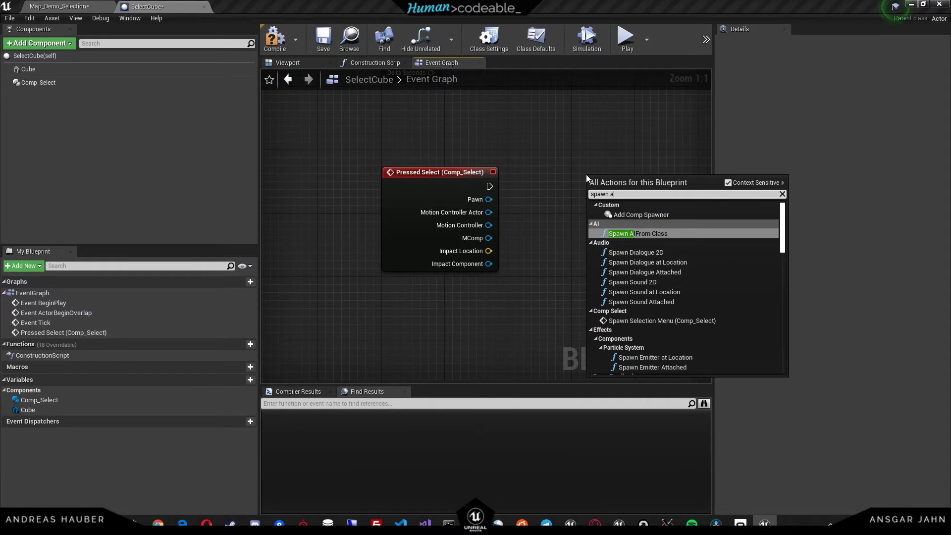
pyautogui.press('BackSpace')
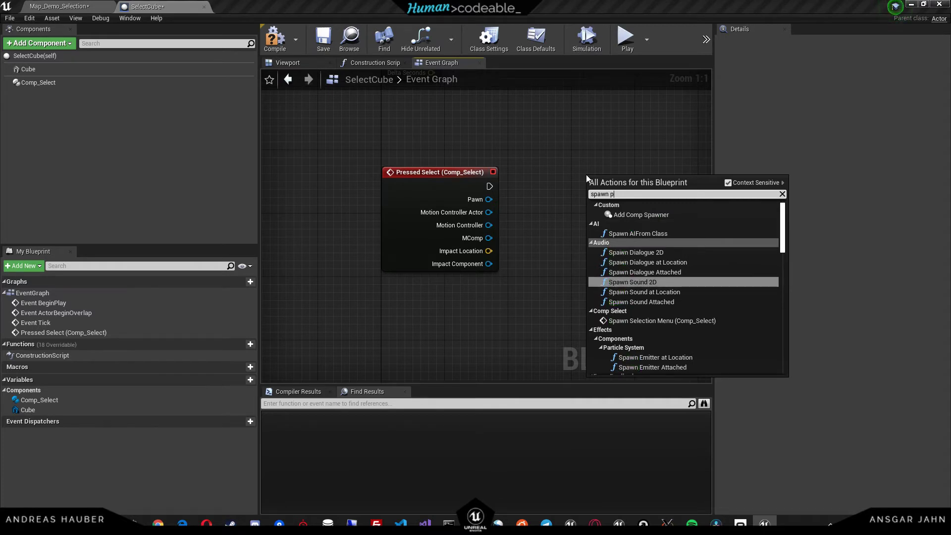
pyautogui.write('parti')
pyautogui.press('Up')
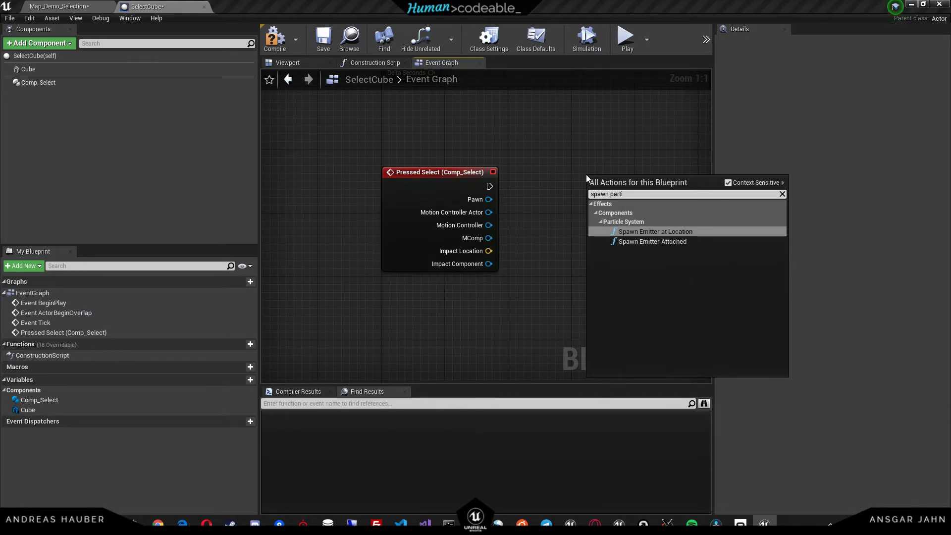
pyautogui.press('Return')
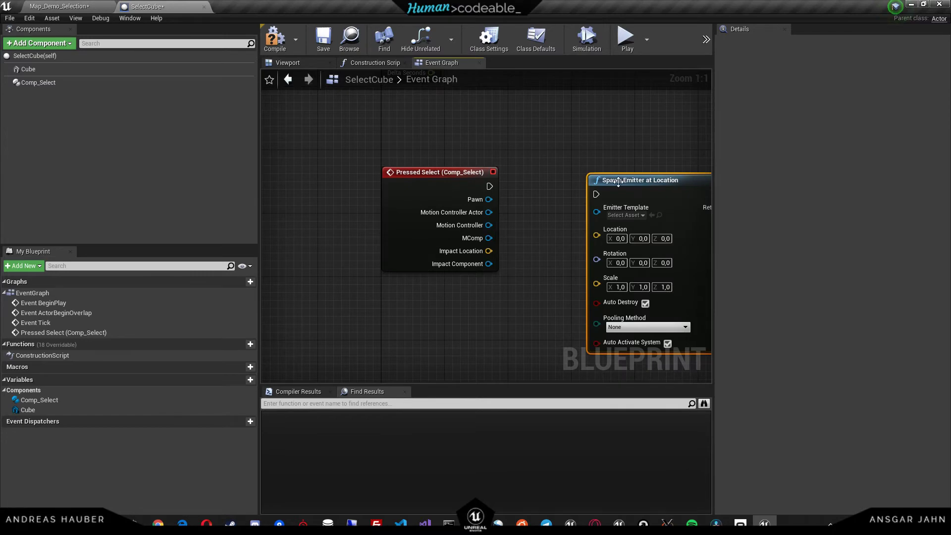
pyautogui.moveTo(621, 181); pyautogui.dragTo(647, 162)
# Add a GetActorLocation node and connect its return value to the Location input of Spawn Emitter at Location.
pyautogui.rightClick(445, 317)
pyautogui.write('get')
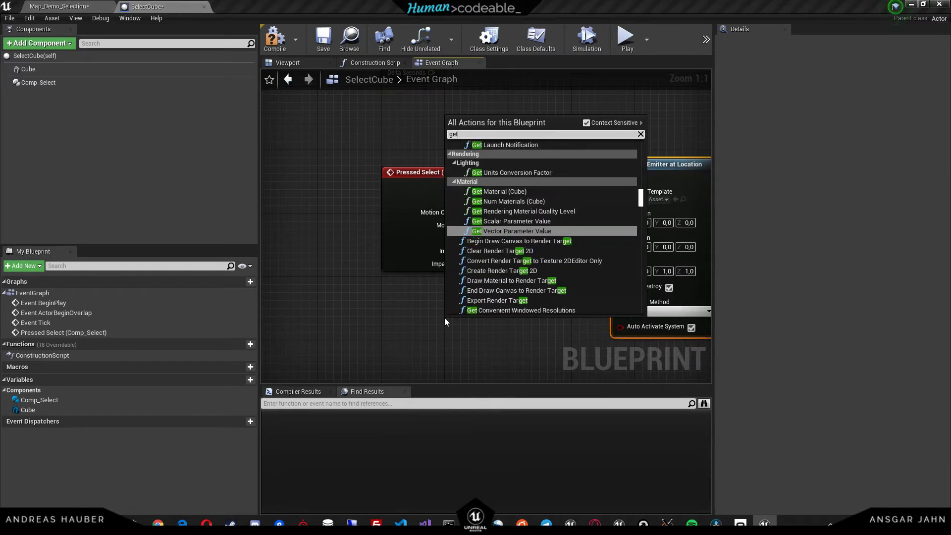
pyautogui.write(' actor loc')
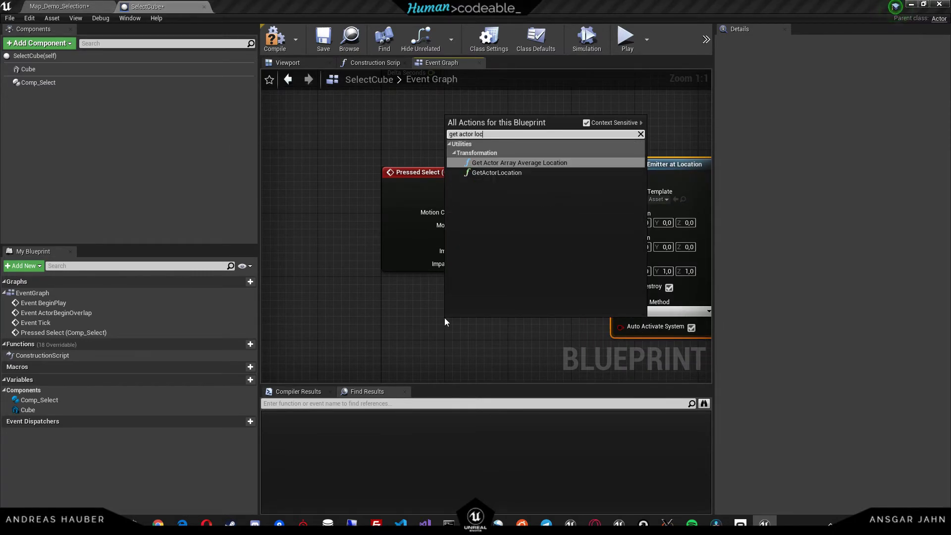
pyautogui.press('Down')
pyautogui.press('Return')
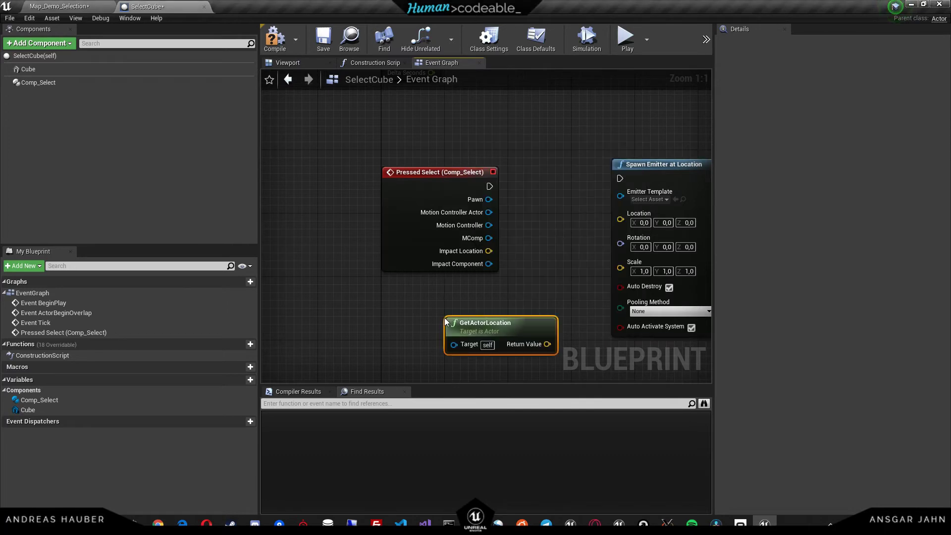
pyautogui.moveTo(547, 344); pyautogui.dragTo(642, 214)
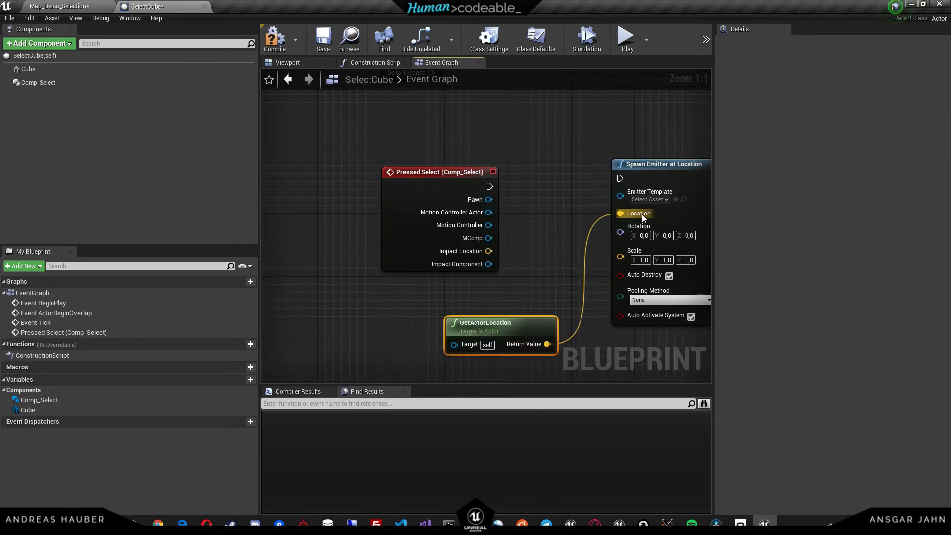
# Connect the Pressed Select event's execution to Spawn Emitter at Location and set its emitter template to P_Explosion_Bomb.
pyautogui.moveTo(642, 214); pyautogui.dragTo(456, 176, button='right')
pyautogui.moveTo(357, 145); pyautogui.dragTo(537, 152)
pyautogui.click(523, 166)
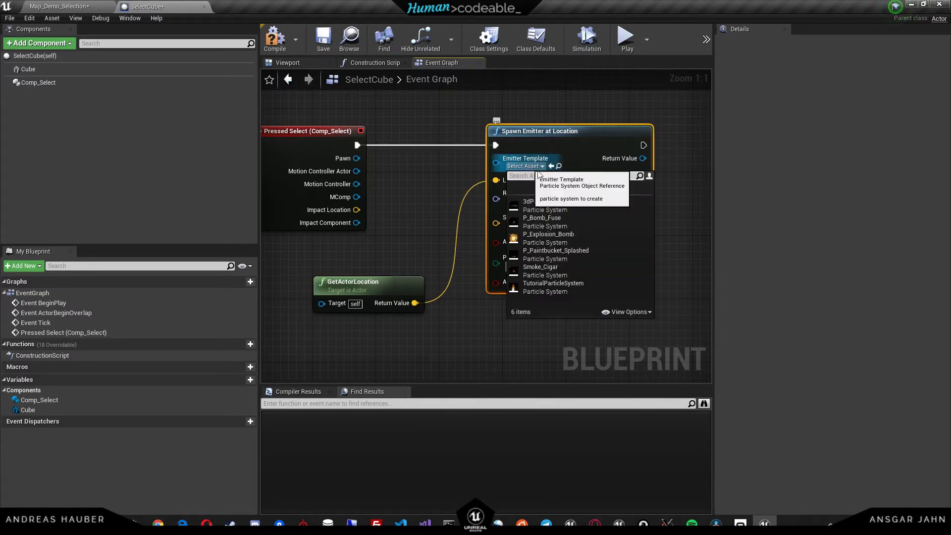
pyautogui.click(580, 240)
pyautogui.click(435, 206)
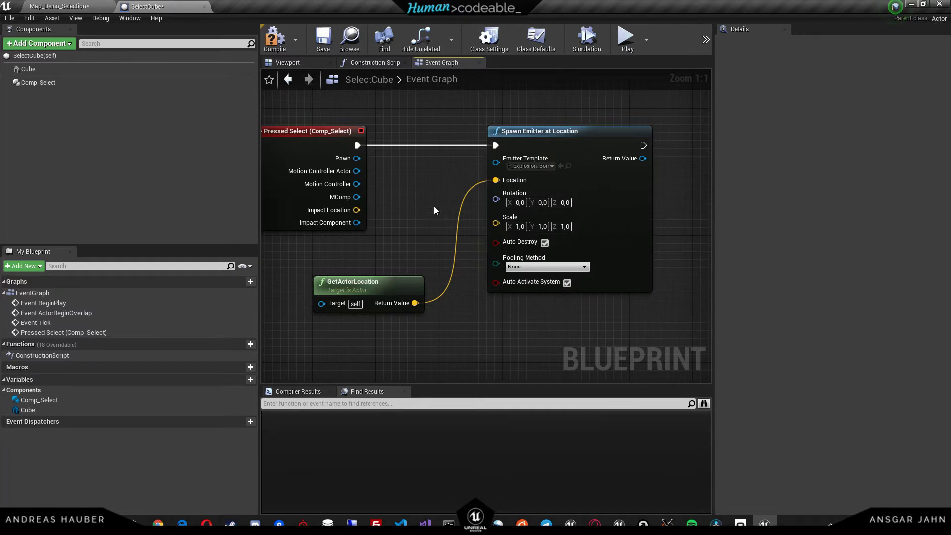
# Compile and save the blueprint, and play the Map_Demo_Selection level to test selecting the cube before stopping the simulation.
pyautogui.click(328, 49)
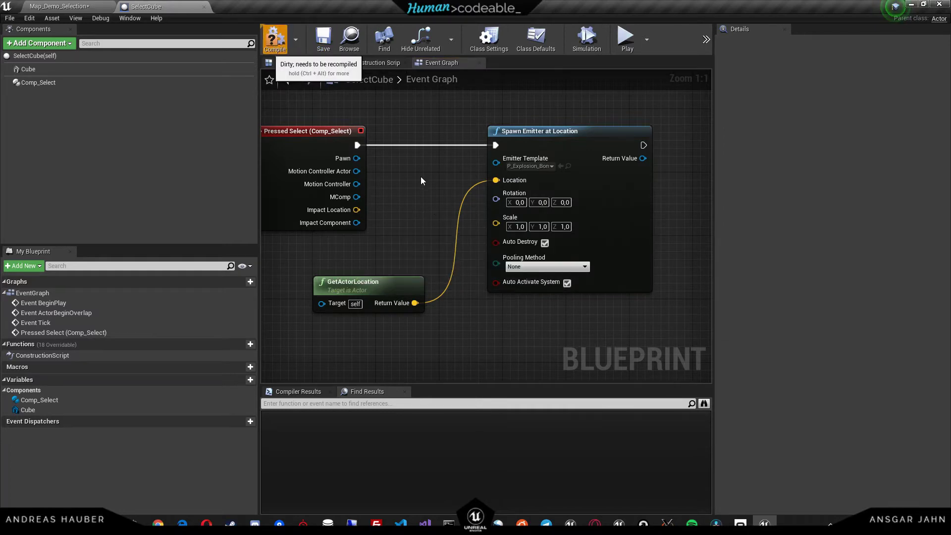
pyautogui.hotkey('ctrl', 's')
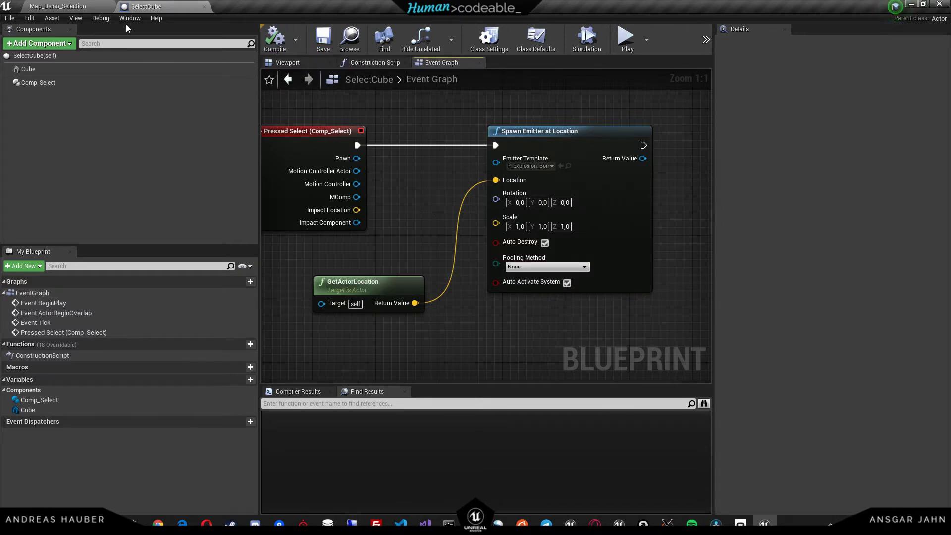
pyautogui.click(82, 7)
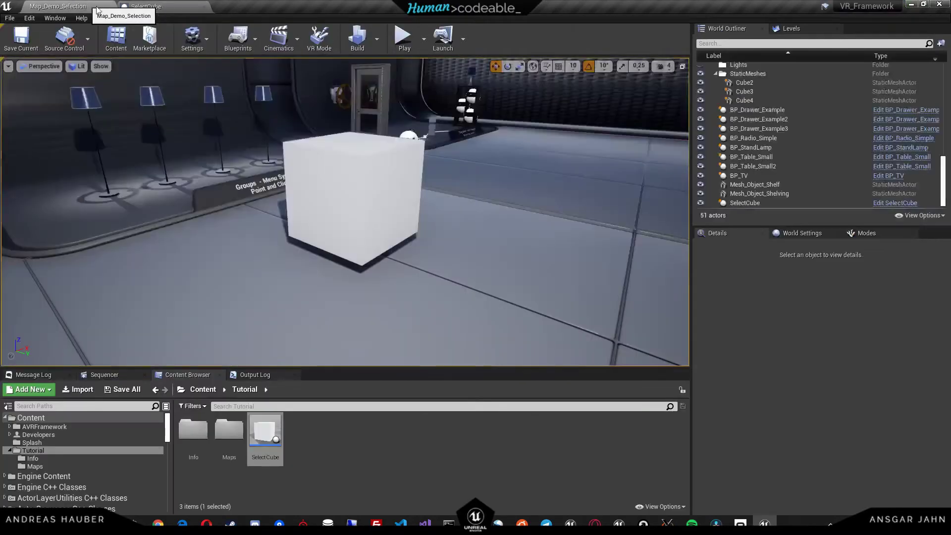
pyautogui.click(403, 44)
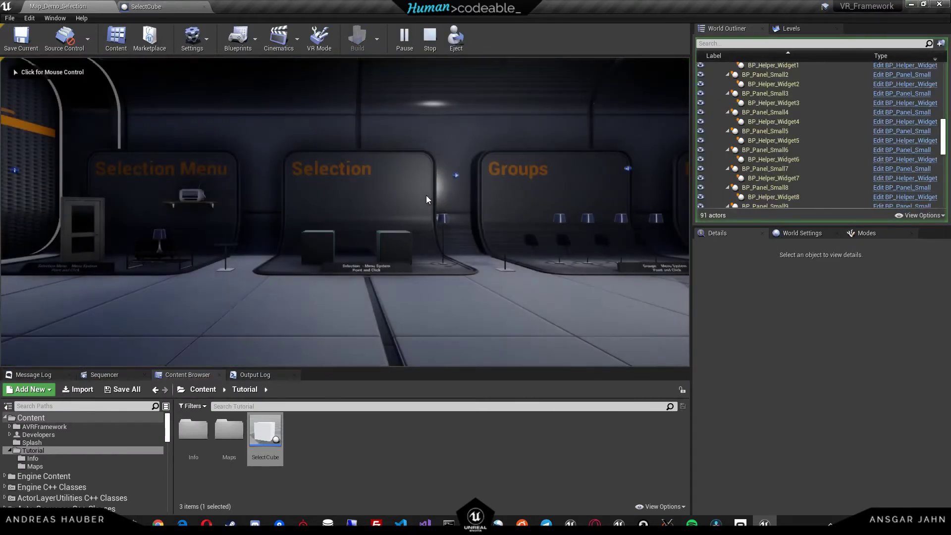
pyautogui.click(427, 199)
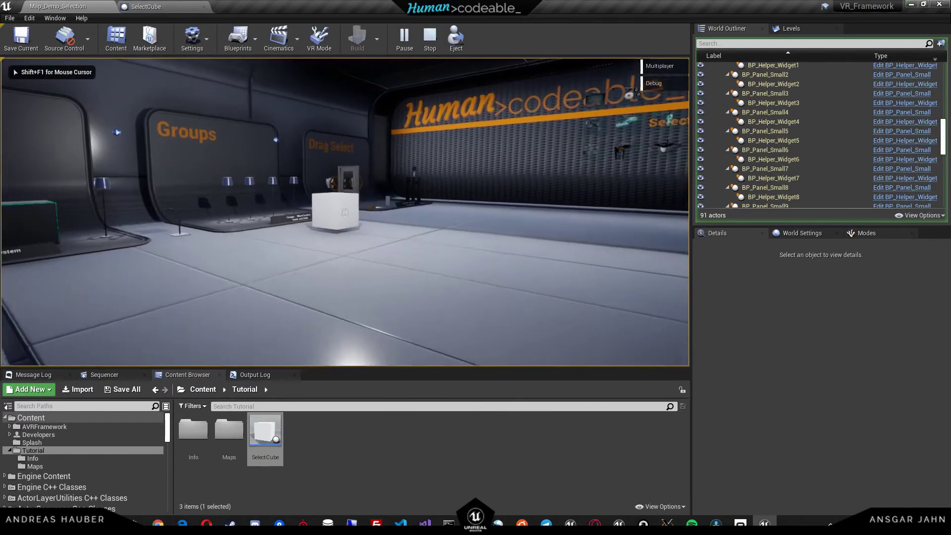
pyautogui.click(345, 212)
pyautogui.click(345, 212)
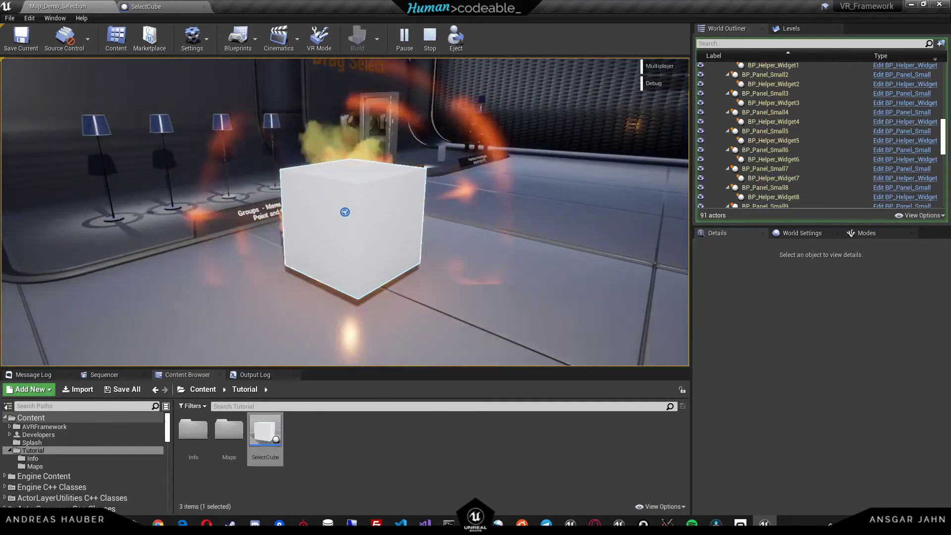
pyautogui.press('Escape')
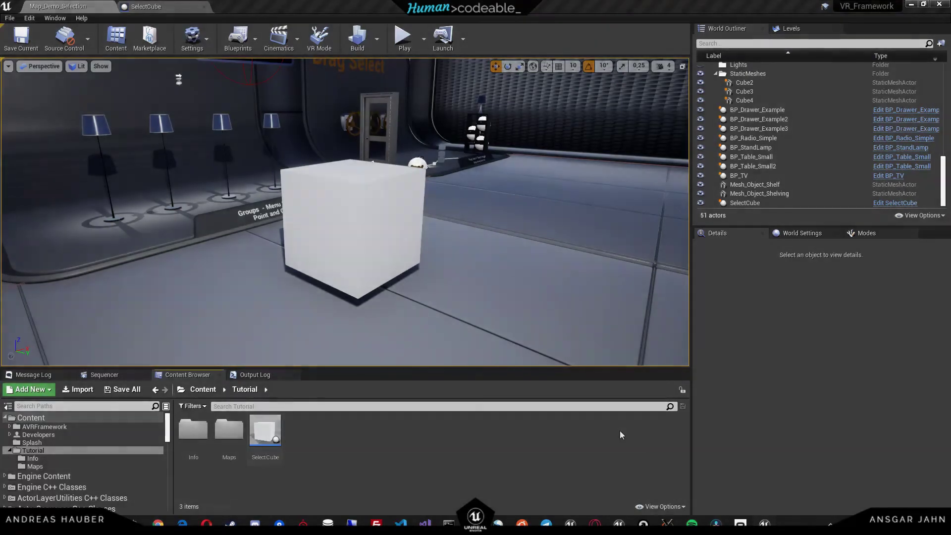
pyautogui.click(563, 440)
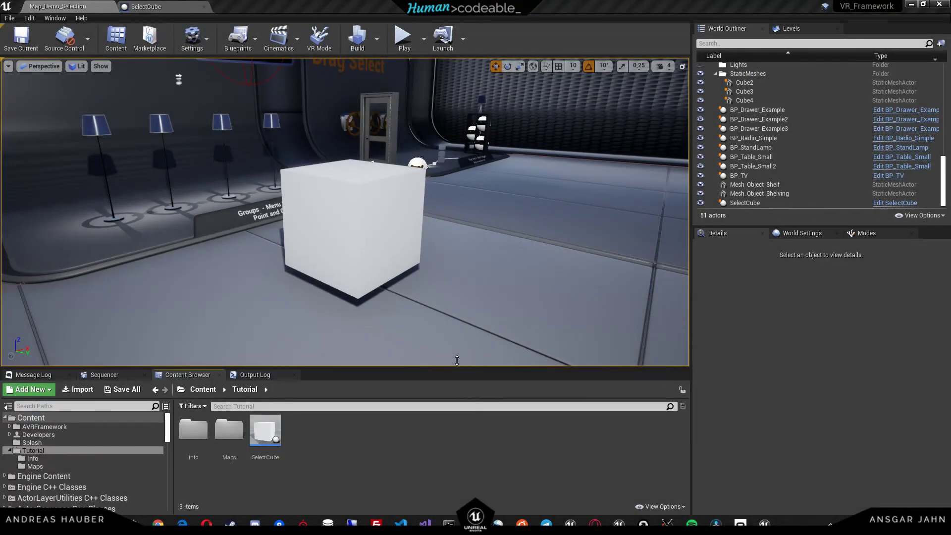
# Add a Comp Listen To Trigger component to the SelectCube blueprint.
pyautogui.click(171, 6)
pyautogui.scroll(-4, 445, 310)
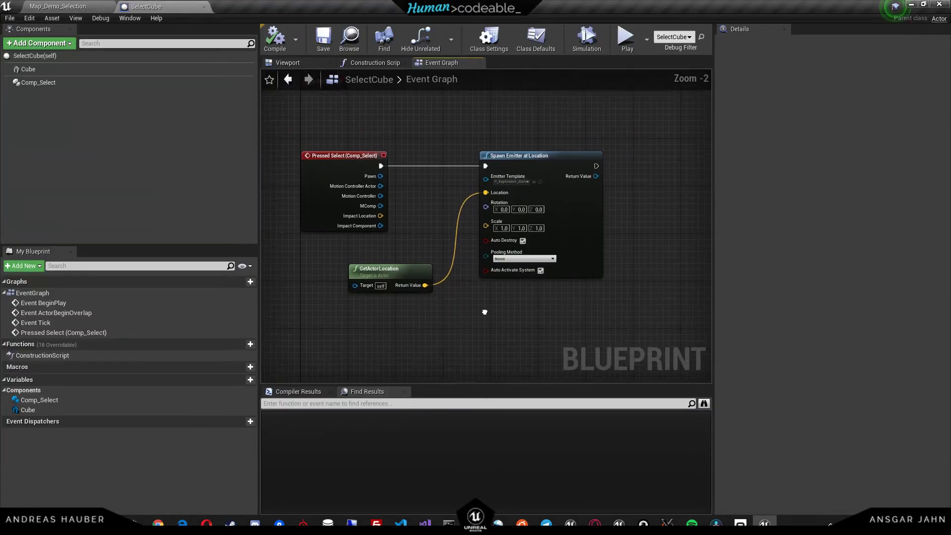
pyautogui.moveTo(503, 325); pyautogui.dragTo(485, 312, button='right')
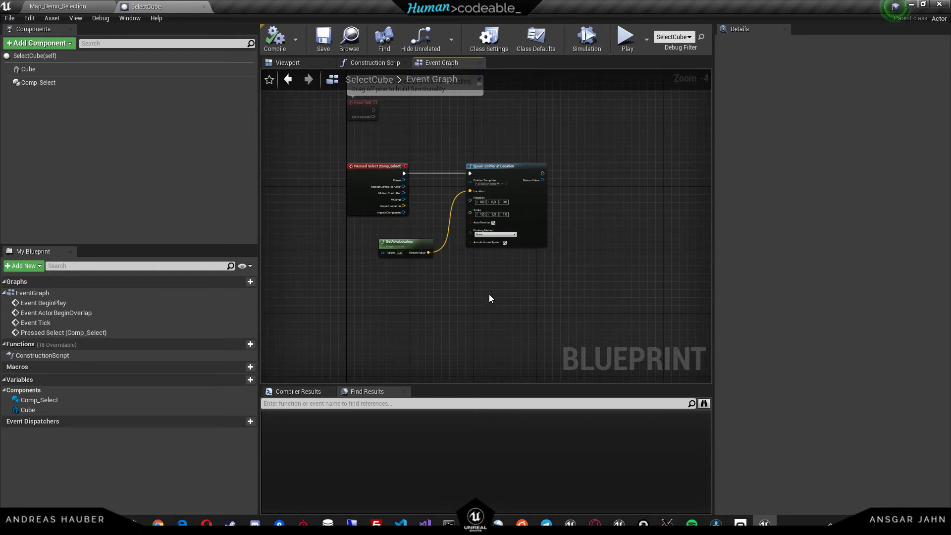
pyautogui.click(53, 44)
pyautogui.write('liste')
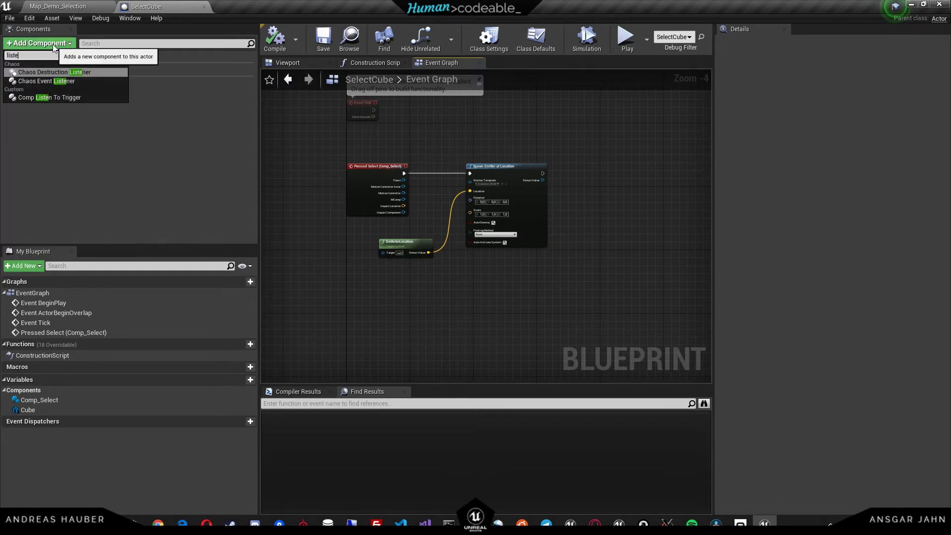
pyautogui.click(47, 96)
pyautogui.click(90, 139)
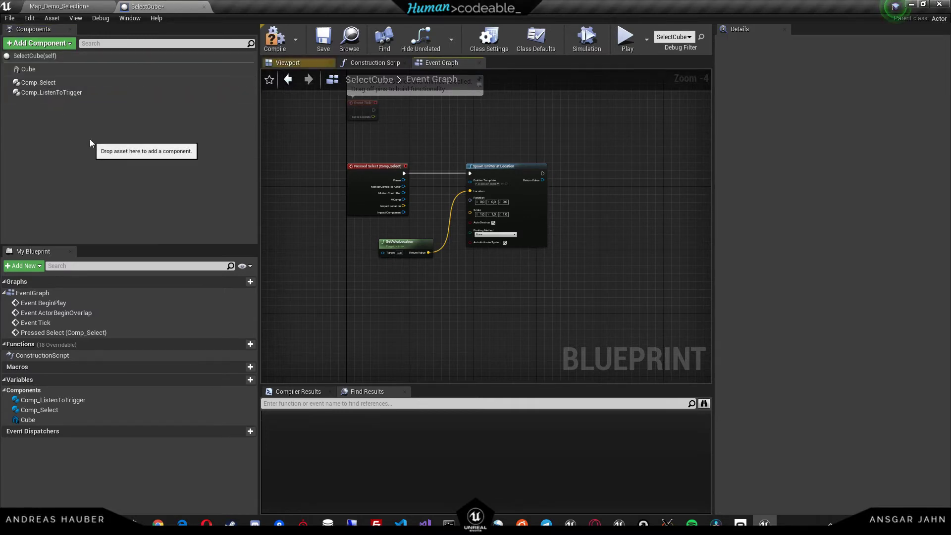
# Add a Trigger Single event for Comp_ListenToTrigger to the event graph.
pyautogui.click(53, 93)
pyautogui.scroll(-3, 411, 225)
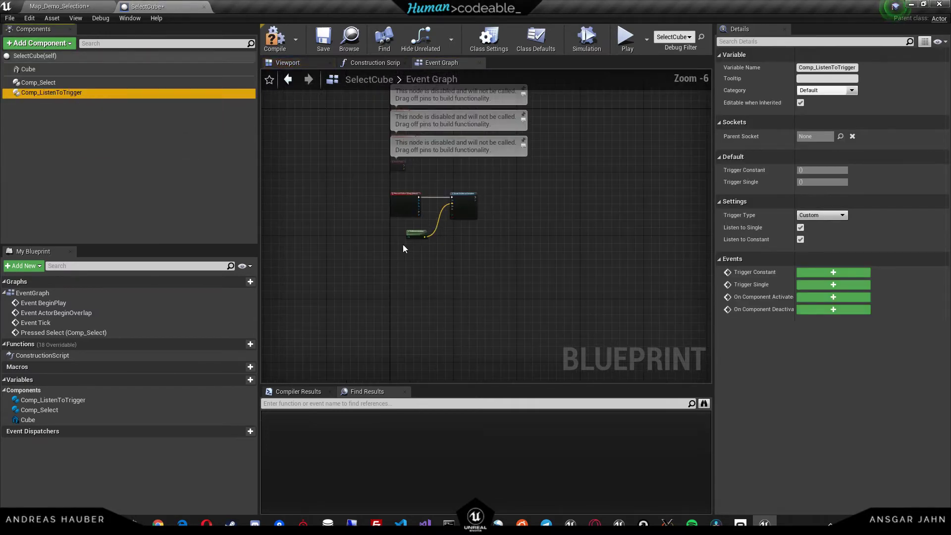
pyautogui.scroll(3, 400, 240)
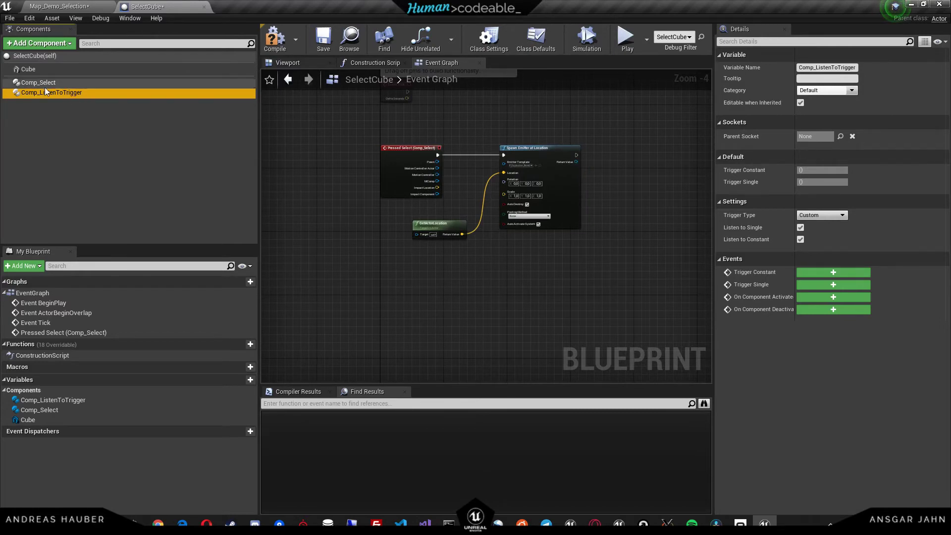
pyautogui.rightClick(59, 93)
pyautogui.moveTo(68, 110)
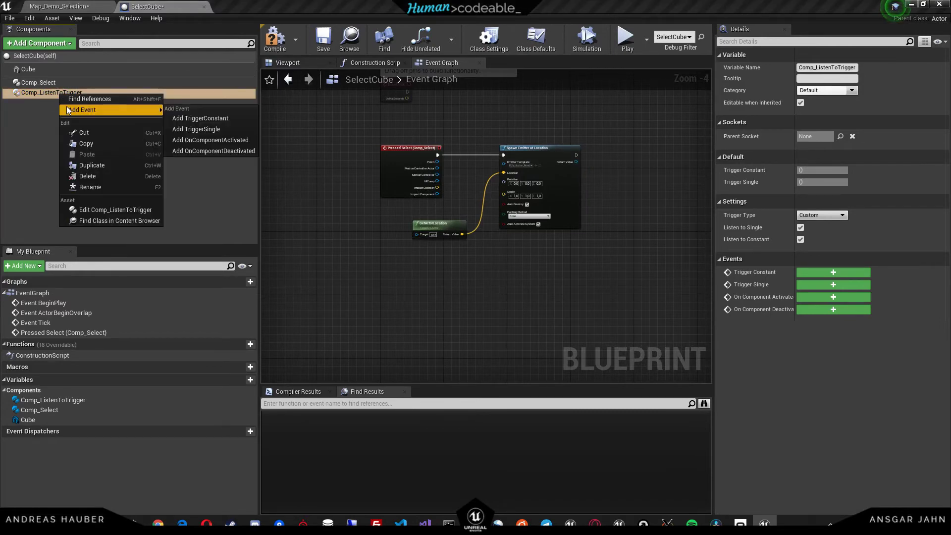
pyautogui.click(209, 130)
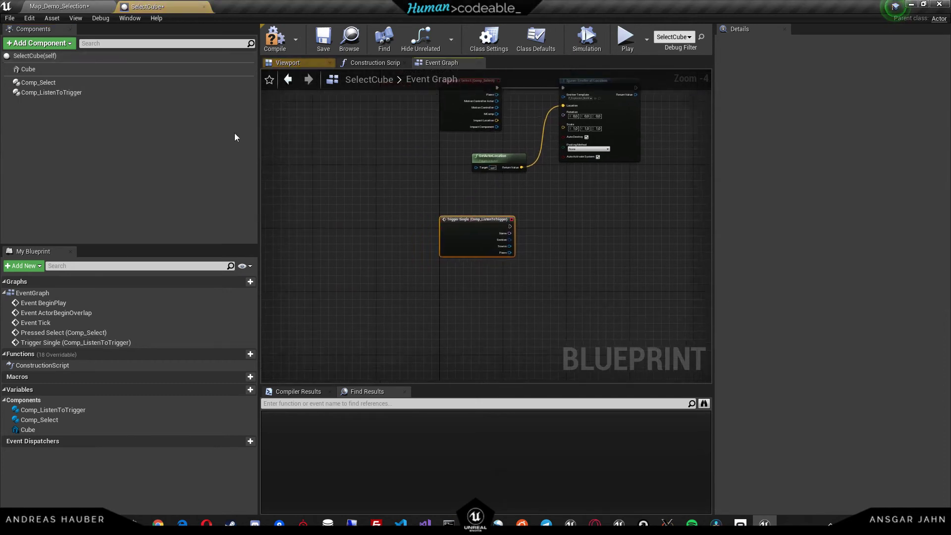
# Detach Spawn Emitter at Location from the Pressed Select event and move it with GetActorLocation beside the Trigger Single event.
pyautogui.scroll(-3, 489, 242)
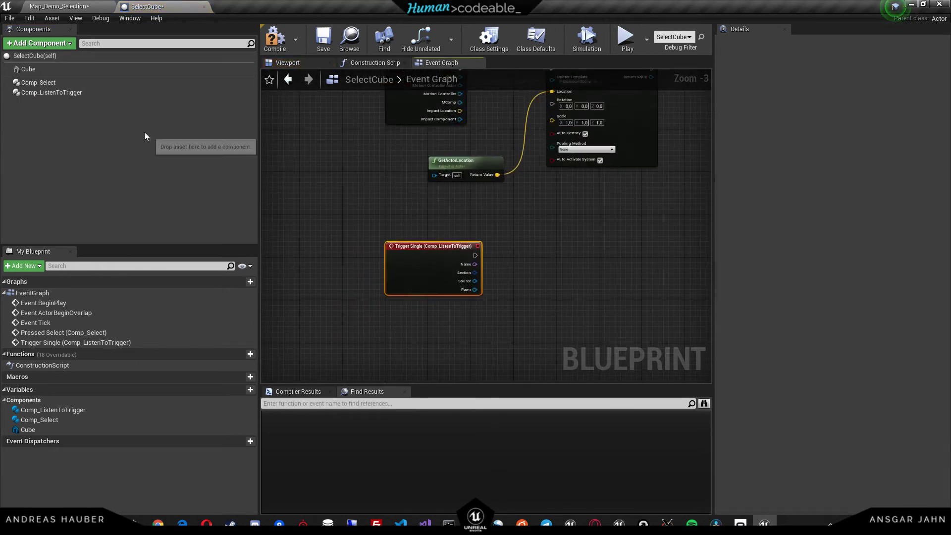
pyautogui.scroll(-2, 559, 248)
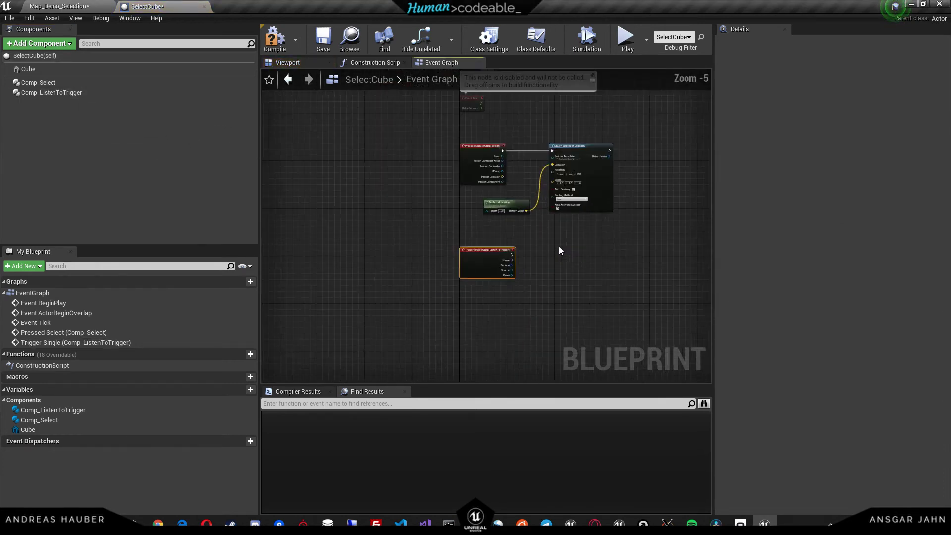
pyautogui.moveTo(559, 247); pyautogui.dragTo(498, 260, button='right')
pyautogui.scroll(2, 508, 177)
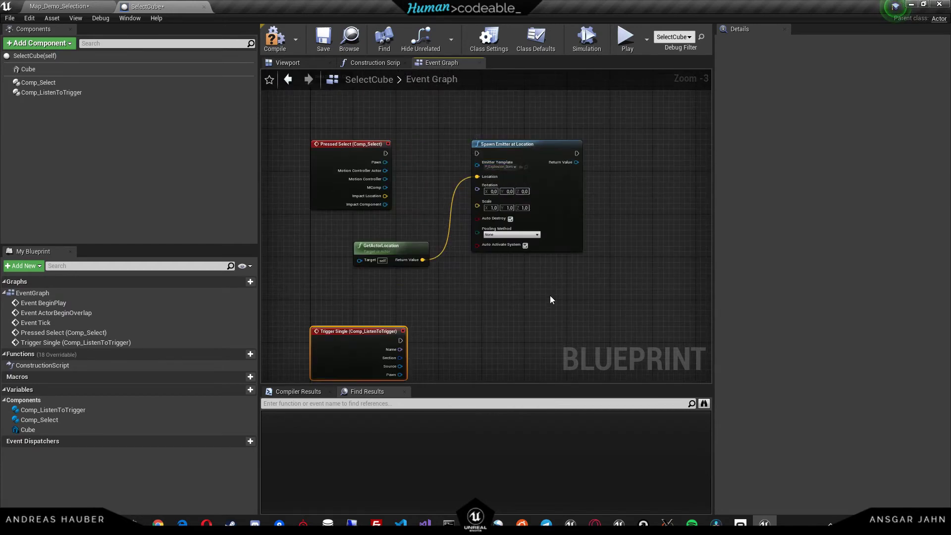
pyautogui.moveTo(550, 296); pyautogui.dragTo(417, 238)
pyautogui.moveTo(565, 163); pyautogui.dragTo(564, 189)
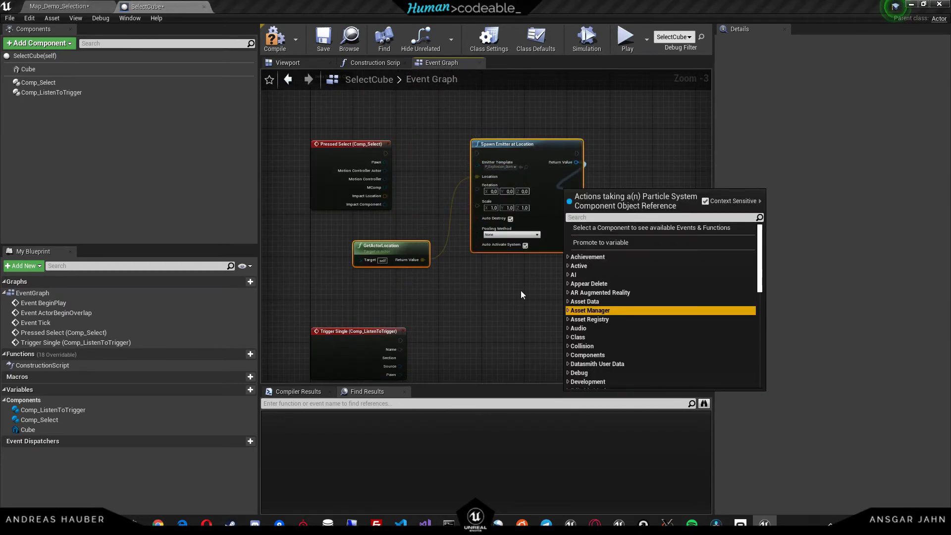
pyautogui.moveTo(519, 289); pyautogui.dragTo(404, 224)
pyautogui.moveTo(540, 143); pyautogui.dragTo(540, 320)
pyautogui.moveTo(446, 317); pyautogui.dragTo(443, 256, button='right')
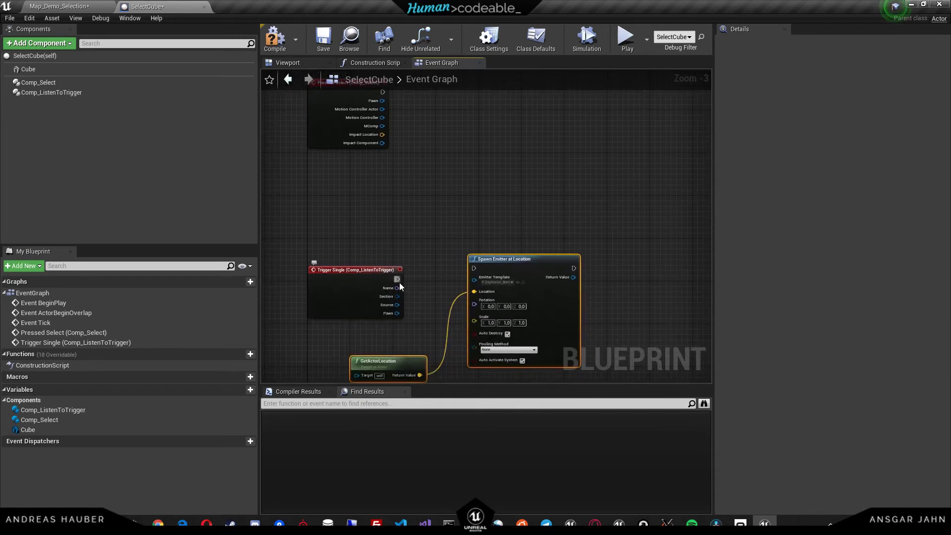
# Connect the Trigger Single event's execution output to Spawn Emitter at Location and nudge the event node up beside it.
pyautogui.moveTo(397, 279); pyautogui.dragTo(473, 268)
pyautogui.moveTo(334, 277); pyautogui.dragTo(335, 271)
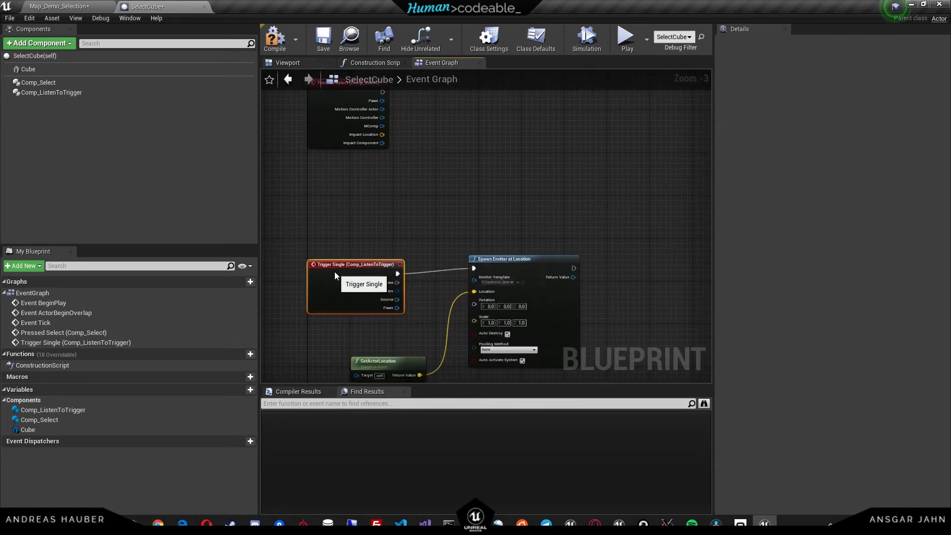
pyautogui.click(485, 230)
# Delete the Pressed Select event node from the graph, then compile and save the SelectCube blueprint.
pyautogui.moveTo(319, 138); pyautogui.dragTo(319, 134)
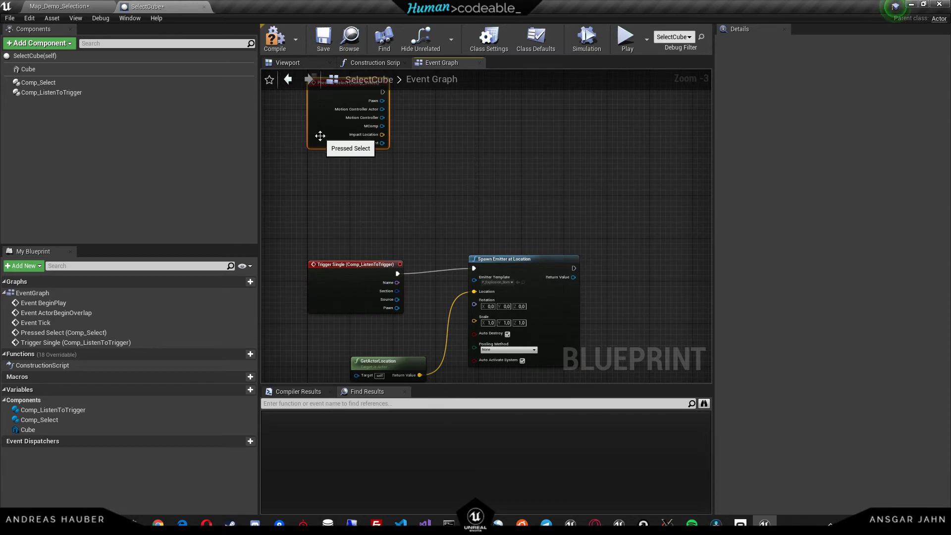
pyautogui.press('Delete')
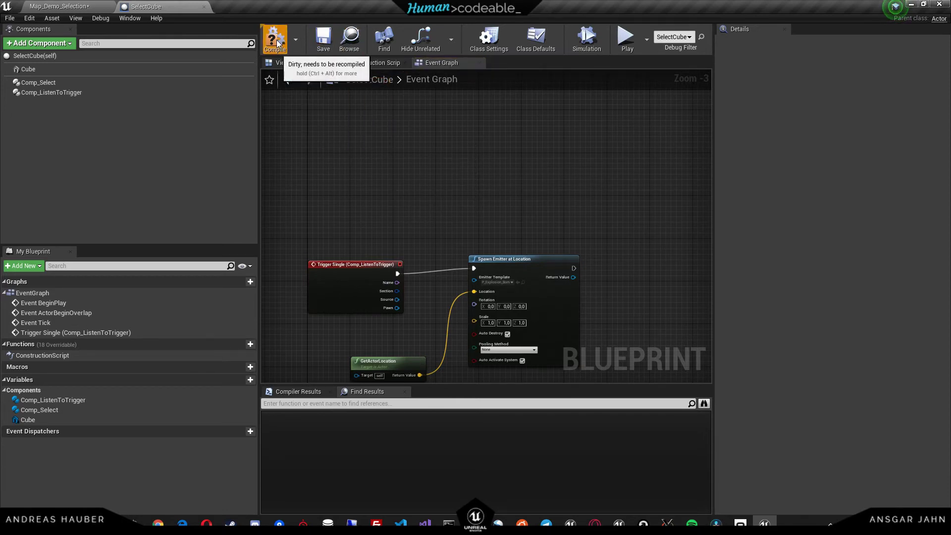
pyautogui.hotkey('ctrl', 's')
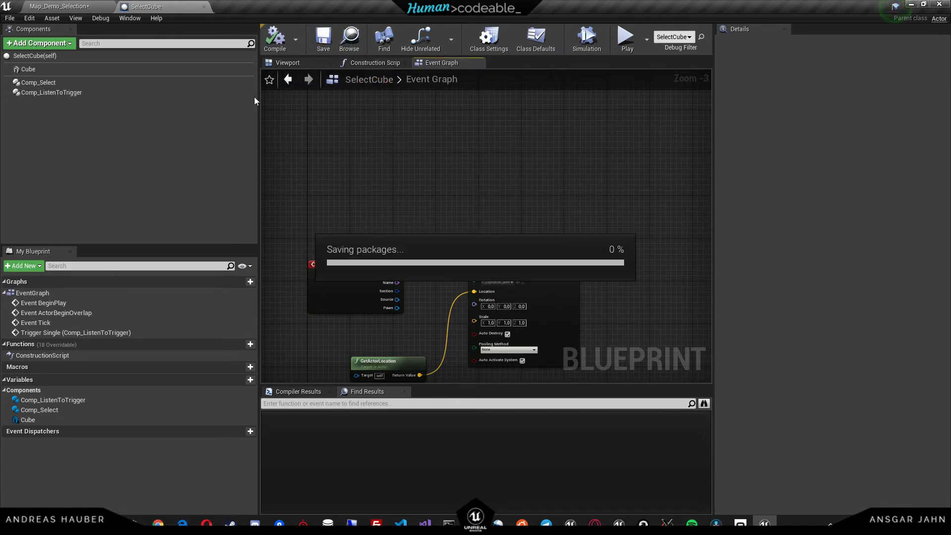
# Play the Map_Demo_Selection level, walk up to the cube to test its selection, and stop the simulation.
pyautogui.click(78, 11)
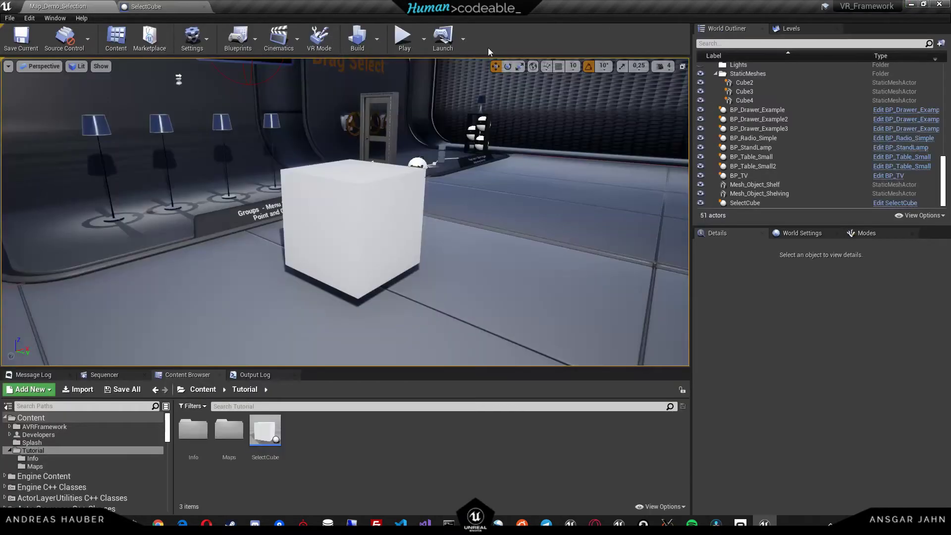
pyautogui.click(405, 40)
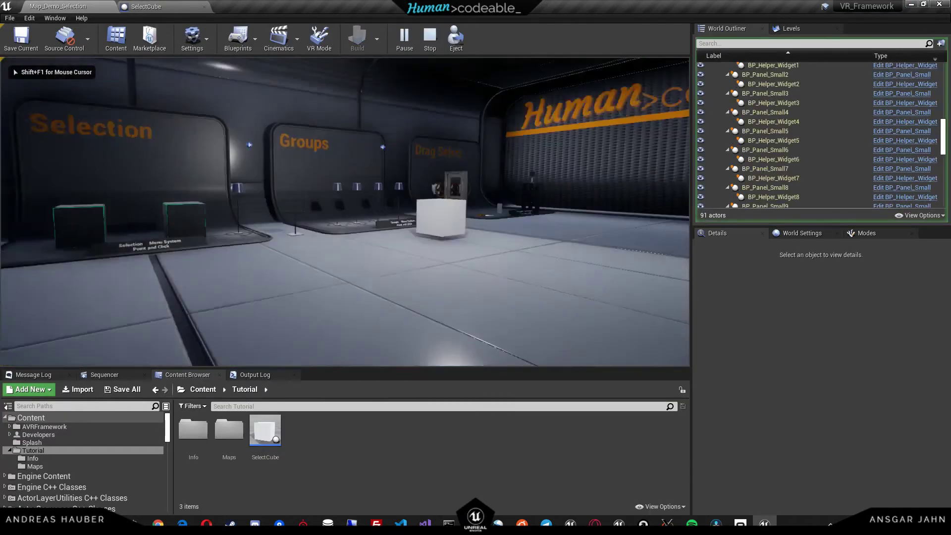
pyautogui.press('w')
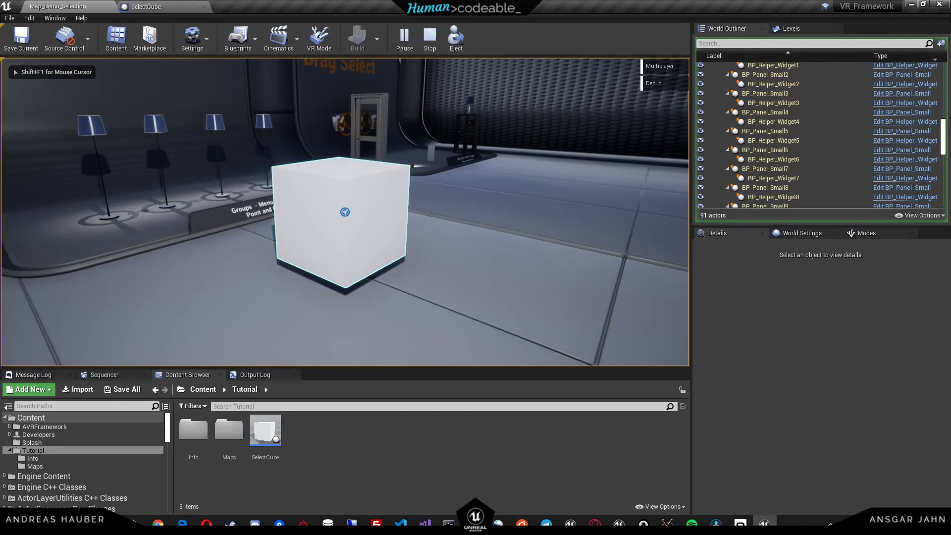
pyautogui.press('Escape')
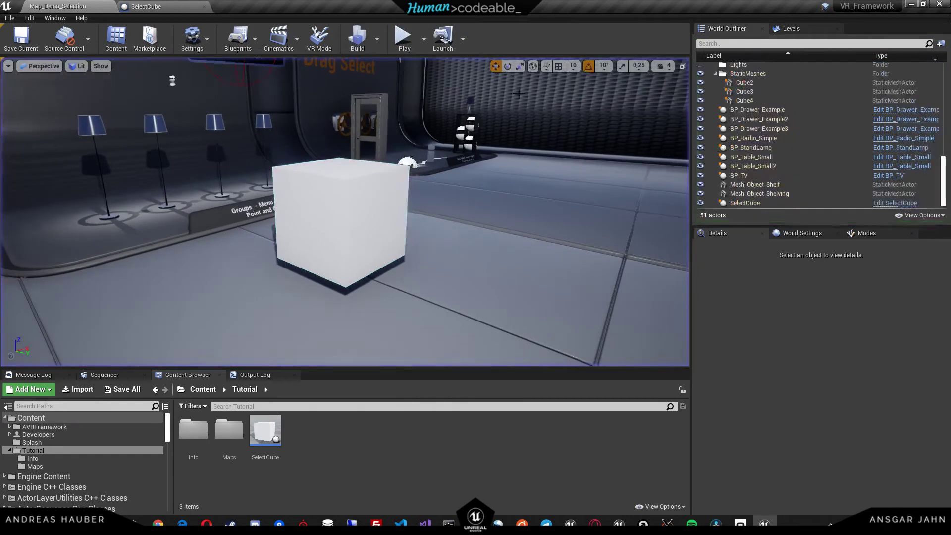
# Set Comp_Select's Type to Trigger in the SelectCube blueprint, then compile and save it.
pyautogui.click(183, 3)
pyautogui.click(73, 81)
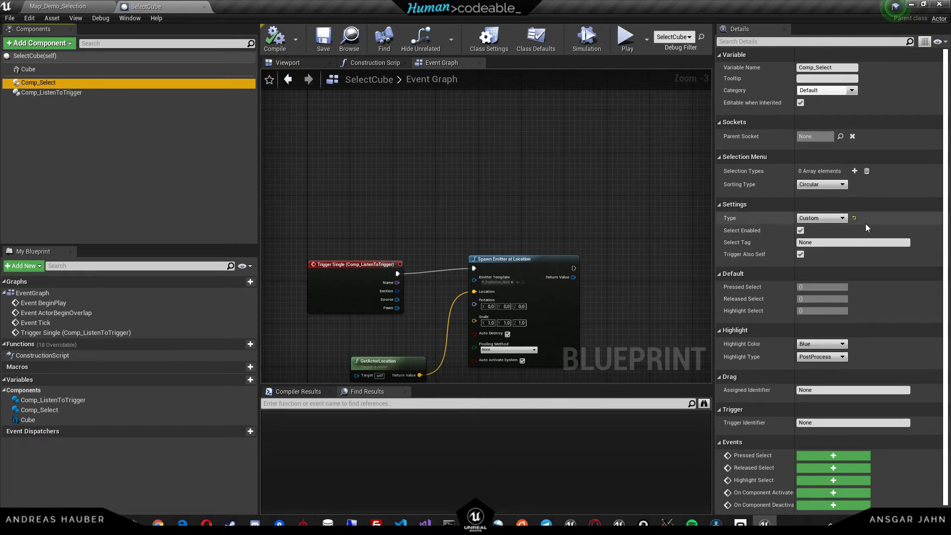
pyautogui.click(822, 219)
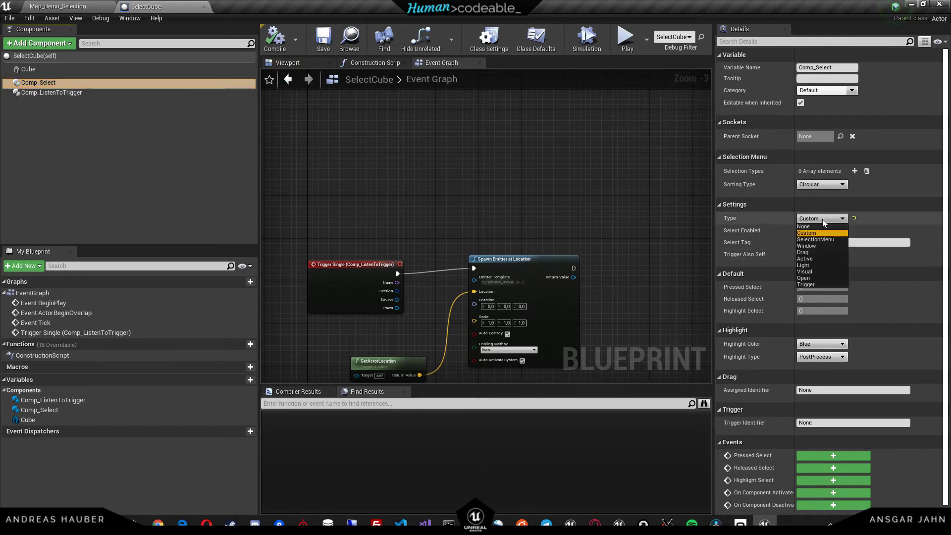
pyautogui.click(807, 284)
pyautogui.click(320, 49)
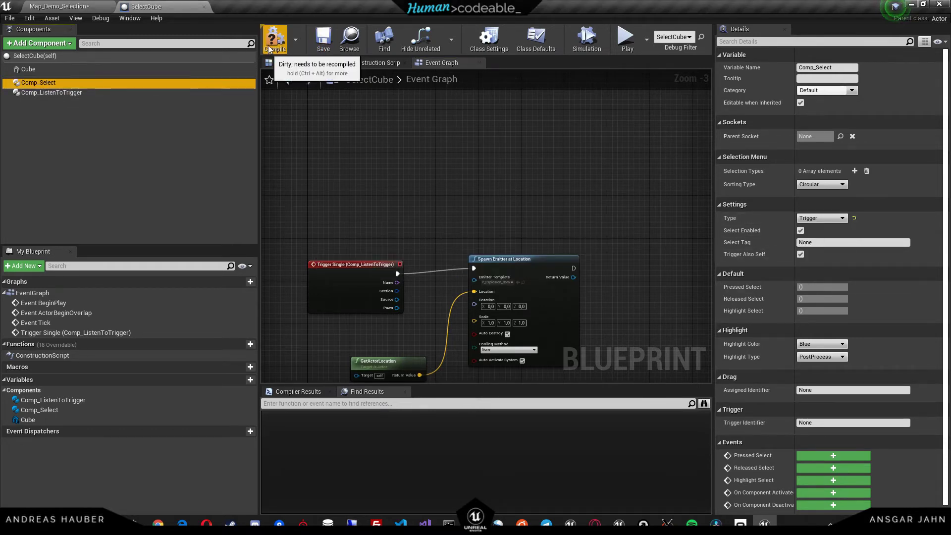
pyautogui.click(94, 93)
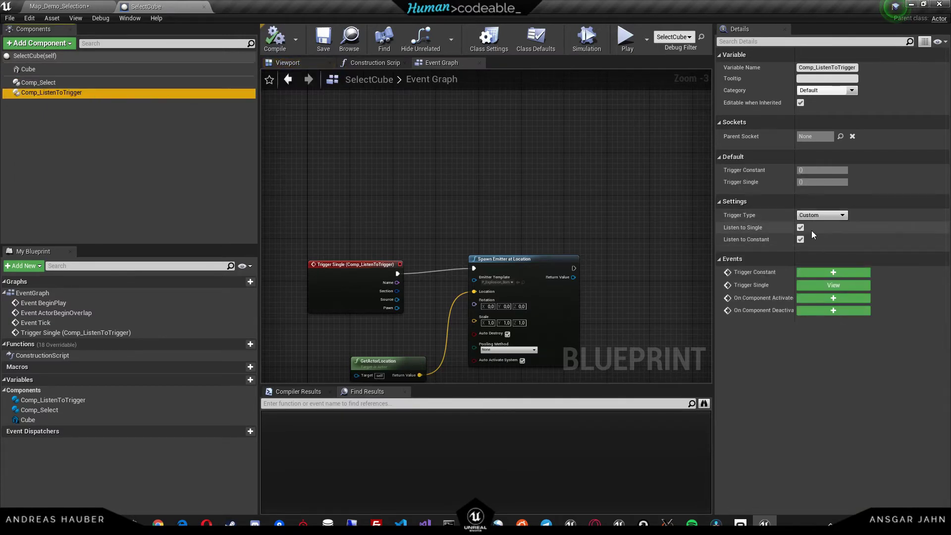
pyautogui.click(386, 213)
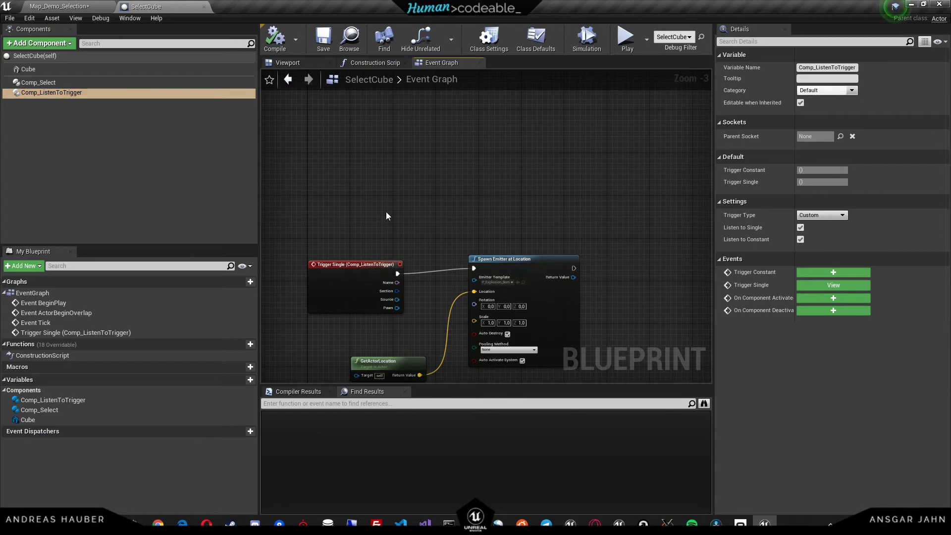
pyautogui.hotkey('ctrl', 's')
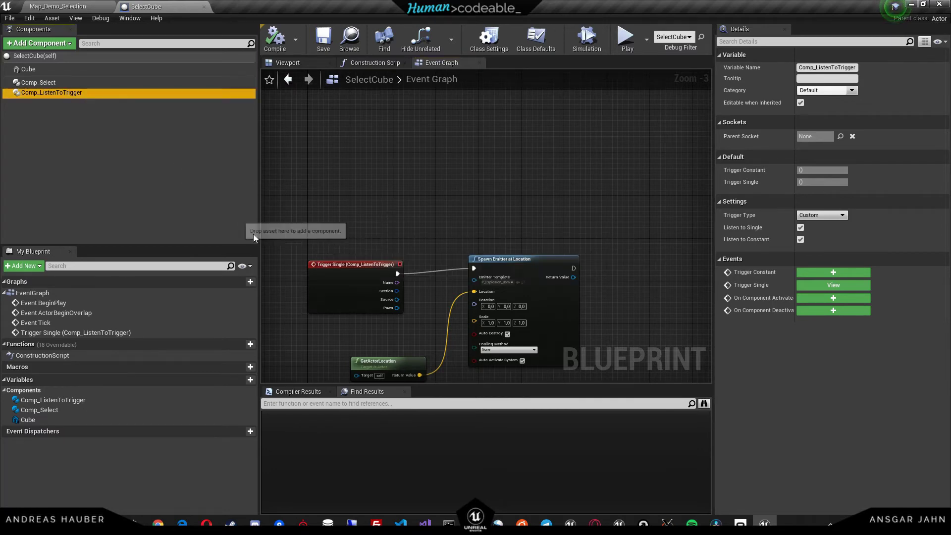
# Play the Map_Demo_Selection level, select the cube several times to test its trigger explosion, and stop the simulation.
pyautogui.click(82, 9)
pyautogui.click(404, 38)
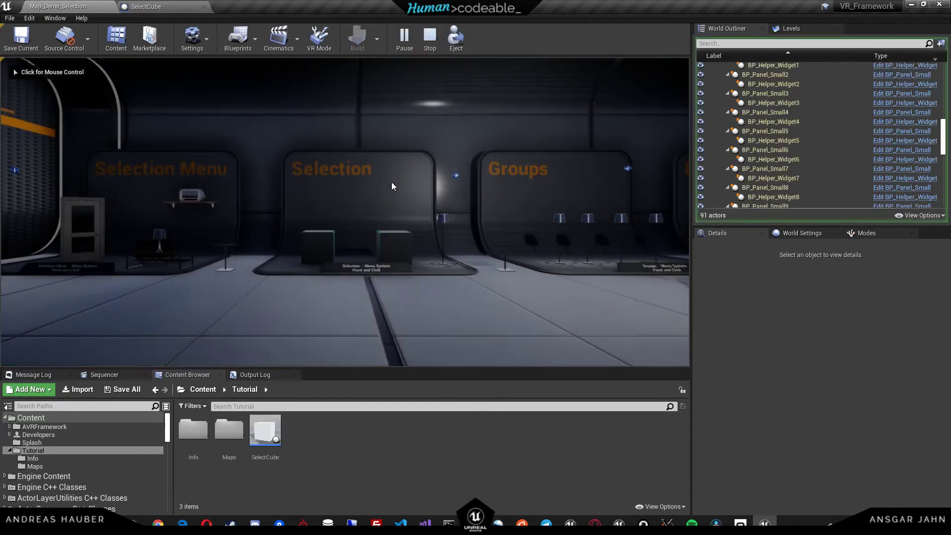
pyautogui.click(392, 183)
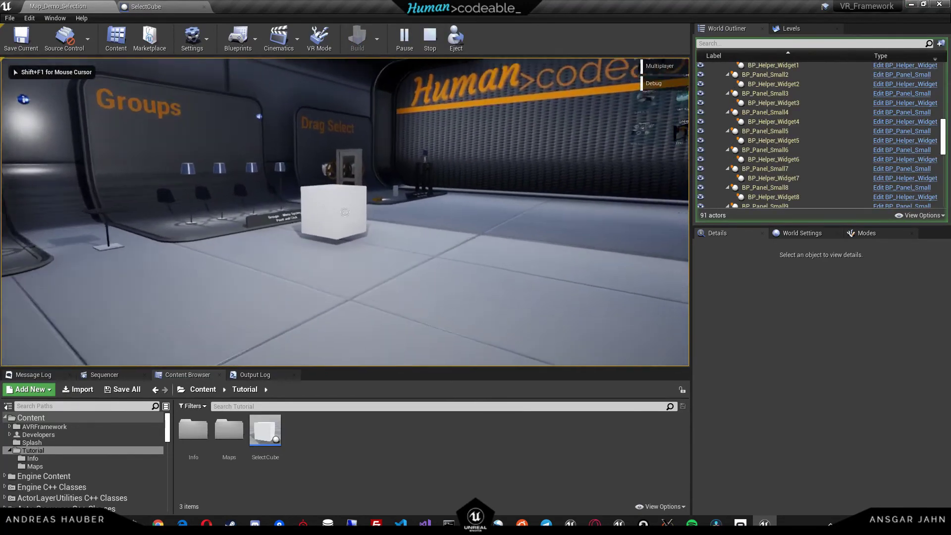
pyautogui.press('w')
pyautogui.click(345, 212)
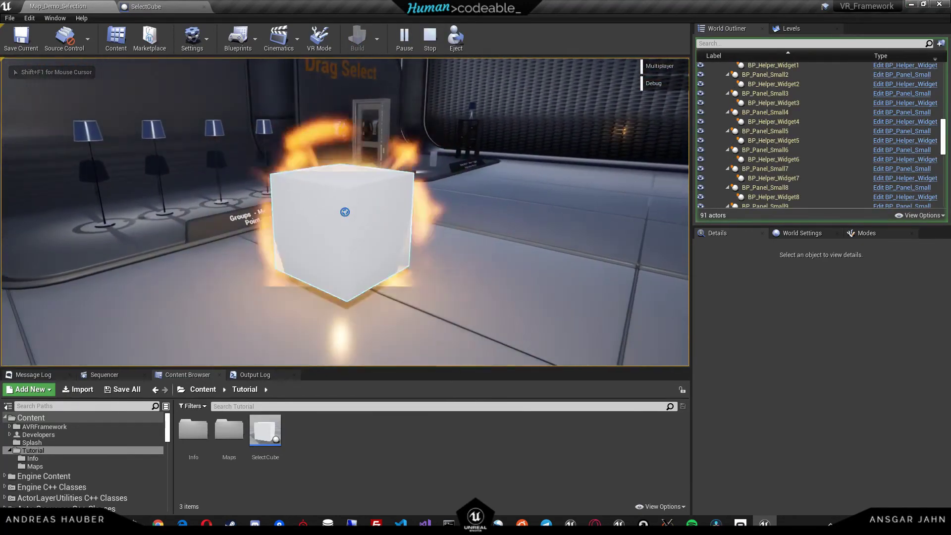
pyautogui.click(345, 212)
pyautogui.click(344, 212)
pyautogui.hotkey('shift', 'F1')
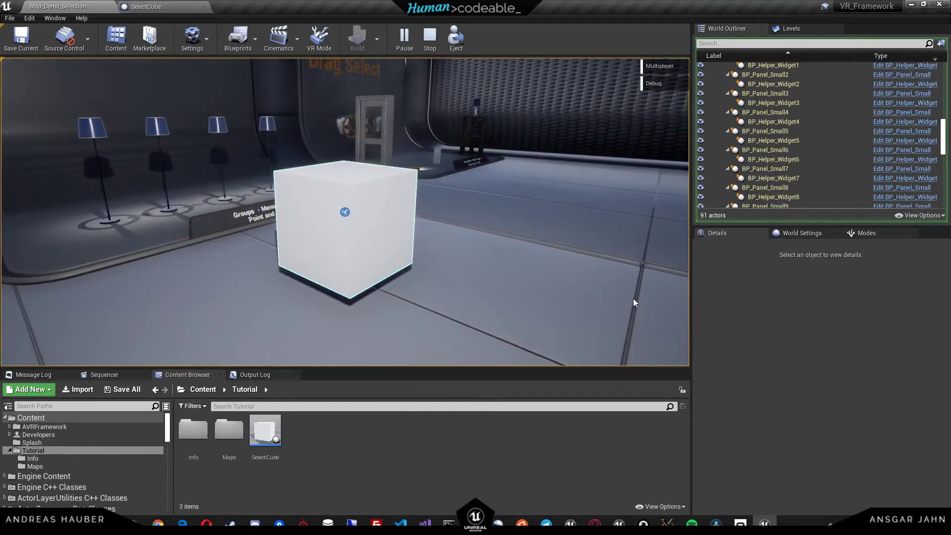
pyautogui.press('Escape')
# Align the Spawn Emitter at Location node with the Trigger Single event in the SelectCube event graph.
pyautogui.click(135, 7)
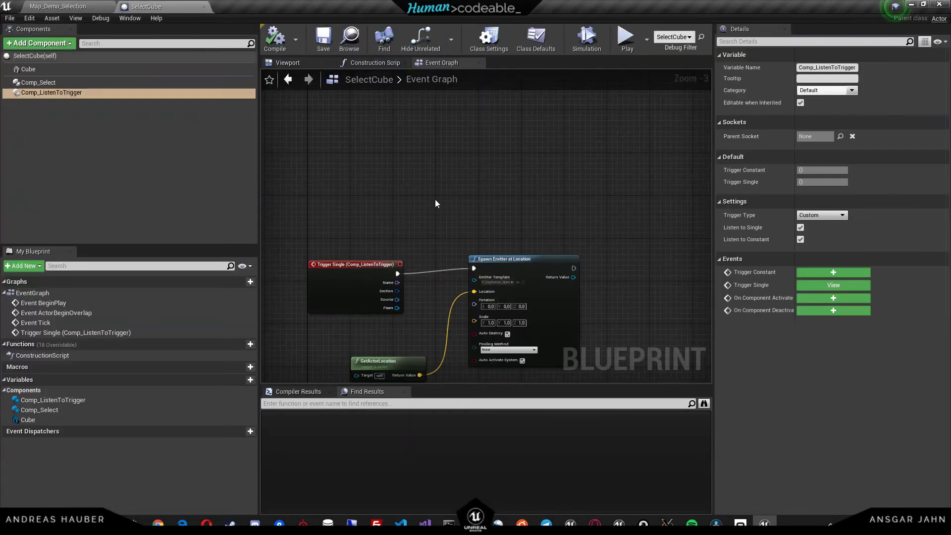
pyautogui.moveTo(508, 262); pyautogui.dragTo(509, 268)
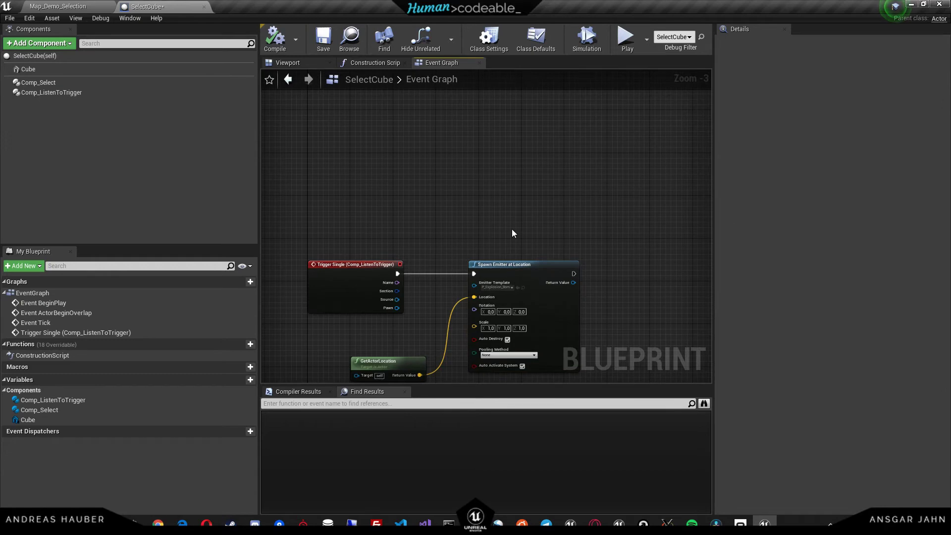
# Duplicate the SelectCube actor twice in the Map_Demo_Selection level and place the copies in a row beside the original.
pyautogui.click(82, 7)
pyautogui.moveTo(356, 170); pyautogui.dragTo(334, 142, button='right')
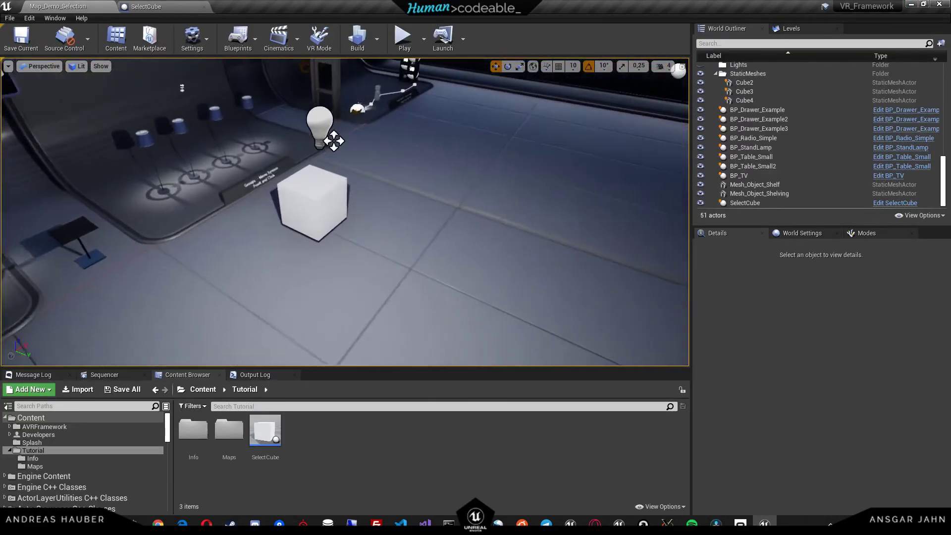
pyautogui.moveTo(333, 141); pyautogui.dragTo(548, 258)
pyautogui.click(274, 172)
pyautogui.moveTo(283, 267); pyautogui.dragTo(320, 255, button='right')
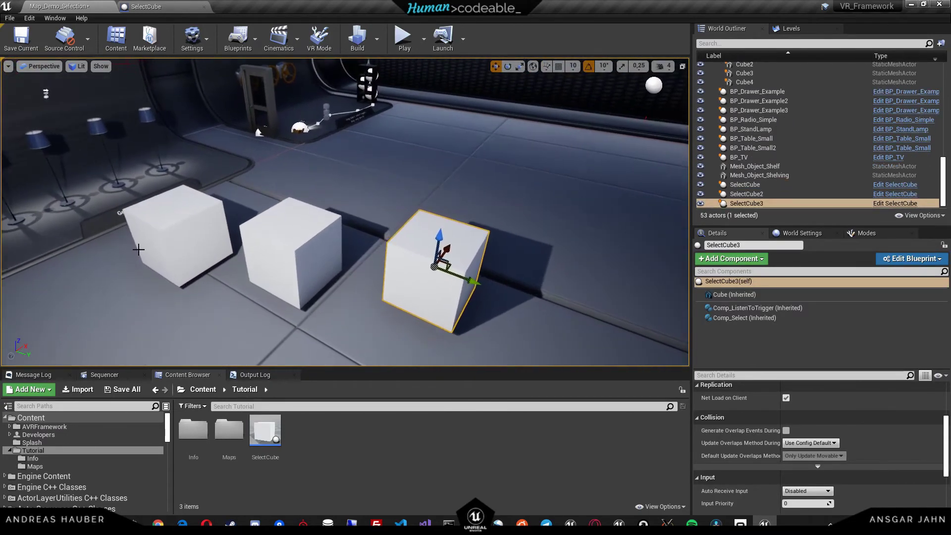
# Add two elements to the Actors to Trigger array of the original SelectCube's Comp_Select component.
pyautogui.click(140, 250)
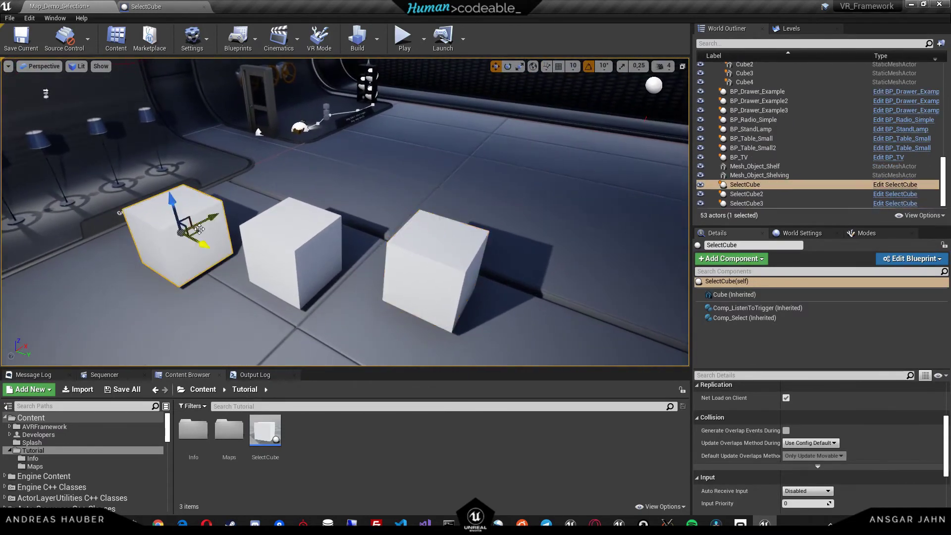
pyautogui.click(746, 318)
pyautogui.scroll(4, 775, 425)
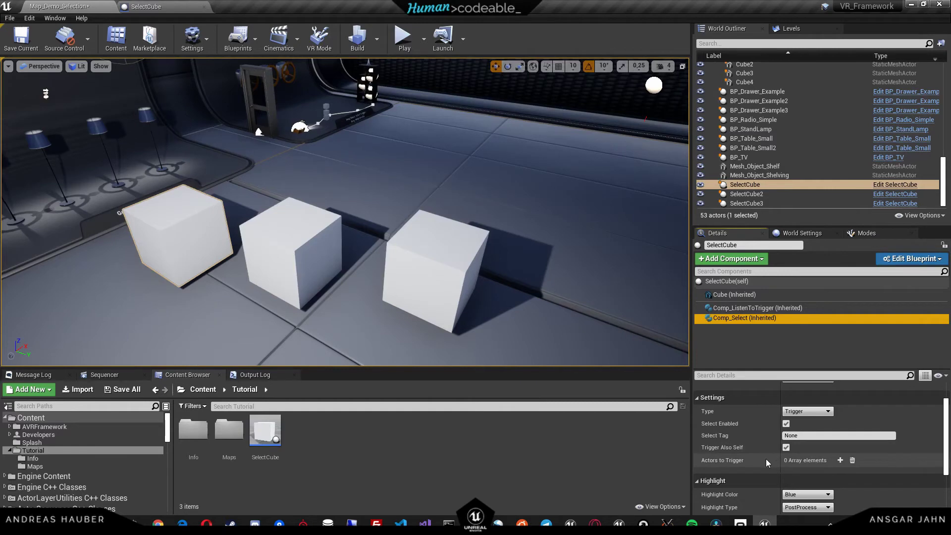
pyautogui.click(840, 460)
pyautogui.click(841, 460)
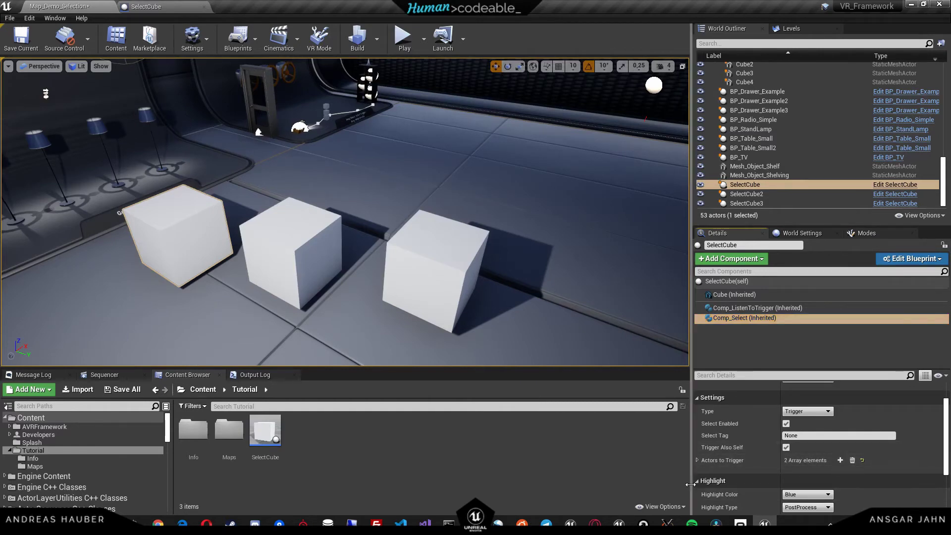
# Assign the middle cube, SelectCube2, to element 0 of Actors to Trigger by picking it in the level.
pyautogui.click(697, 460)
pyautogui.scroll(-1, 768, 478)
pyautogui.scroll(-1, 768, 478)
pyautogui.click(879, 441)
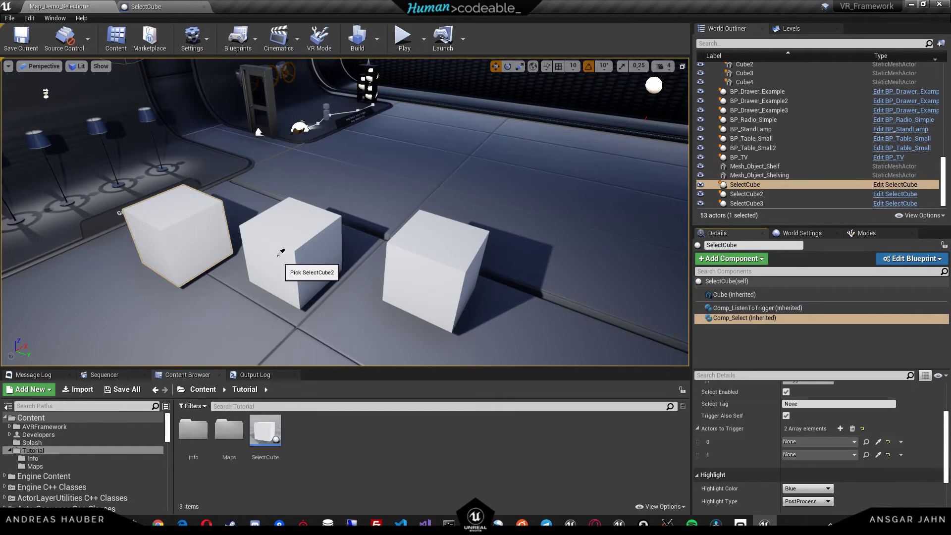
pyautogui.click(280, 259)
# Reselect the original cube's Comp_Select and pick SelectCube3 in the level for element 1 of Actors to Trigger.
pyautogui.click(197, 257)
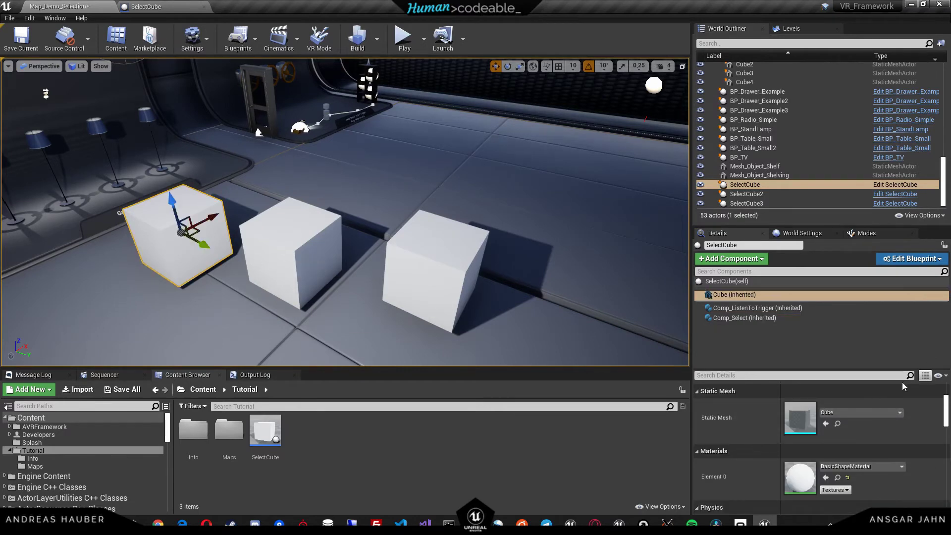
pyautogui.click(714, 308)
pyautogui.click(763, 320)
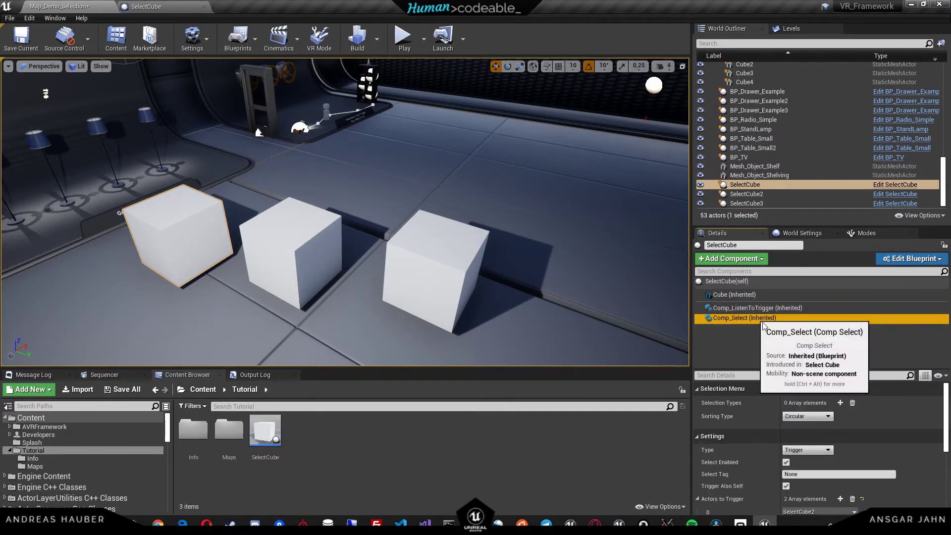
pyautogui.scroll(-2, 852, 456)
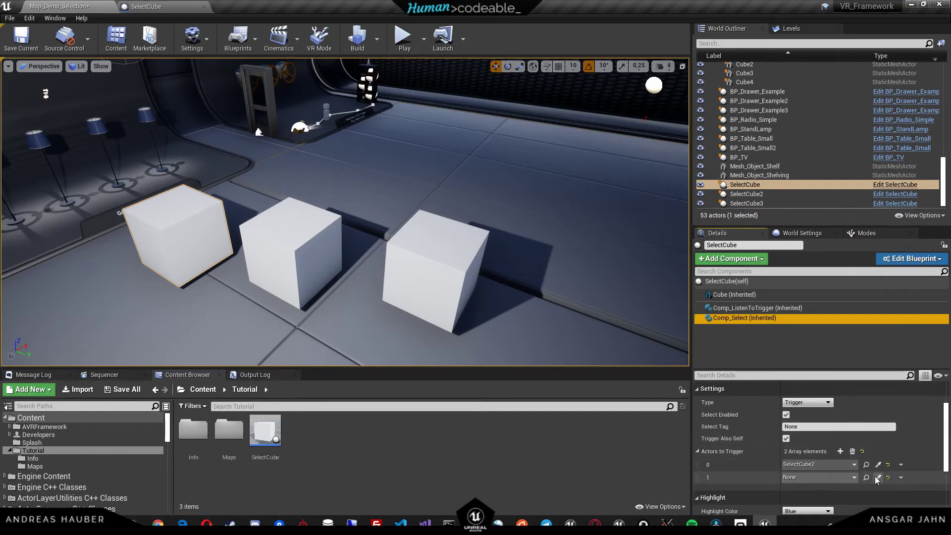
pyautogui.click(877, 478)
pyautogui.click(453, 291)
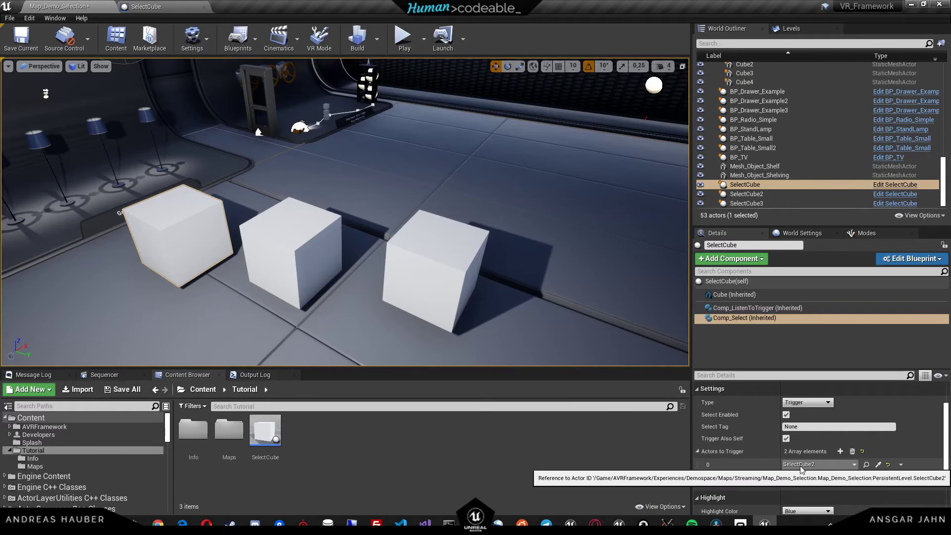
pyautogui.click(879, 464)
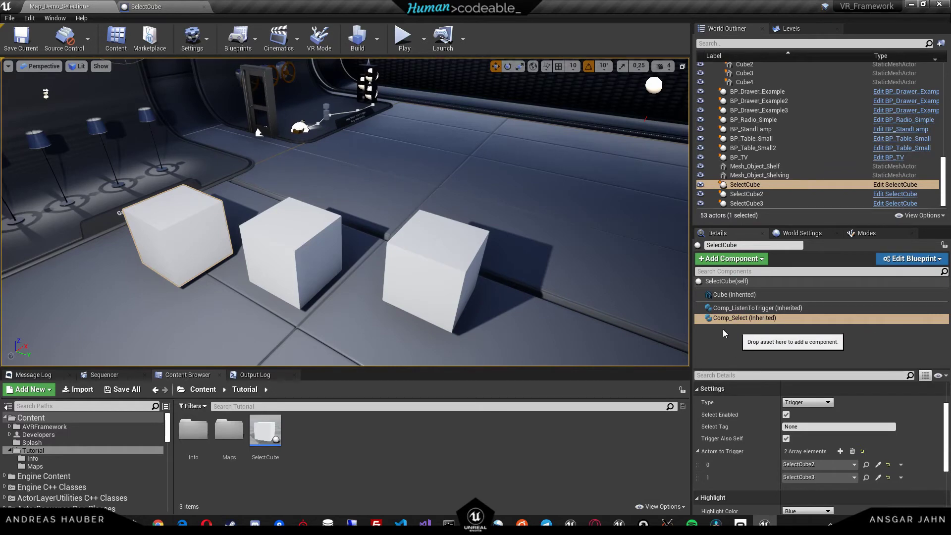
pyautogui.scroll(1, 729, 483)
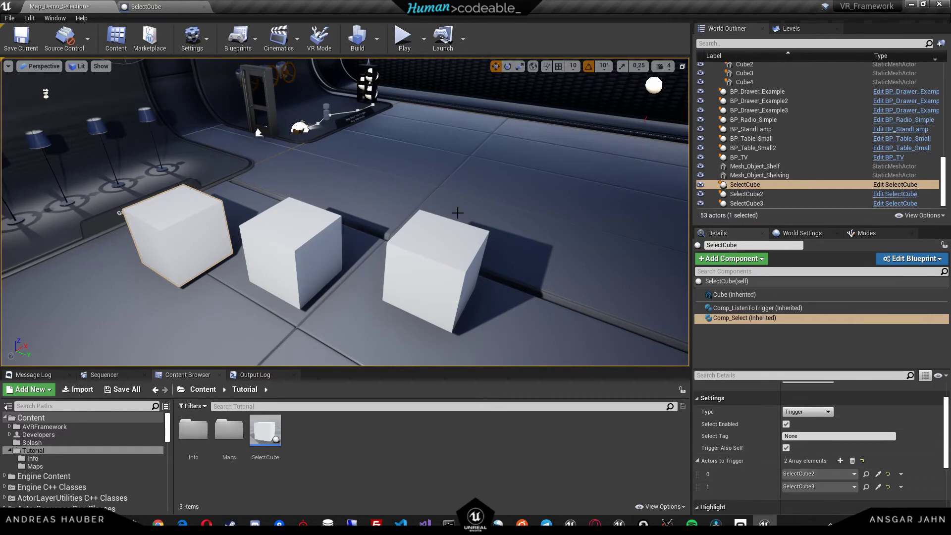
# Play the level, walk up to the three cubes and trigger the original SelectCube repeatedly to test its Actors to Trigger.
pyautogui.click(402, 39)
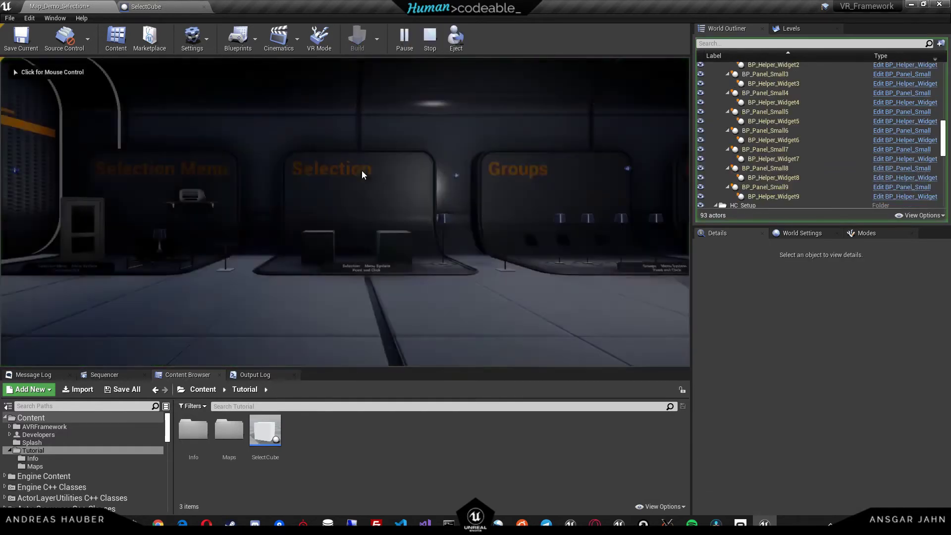
pyautogui.click(361, 170)
pyautogui.press('w')
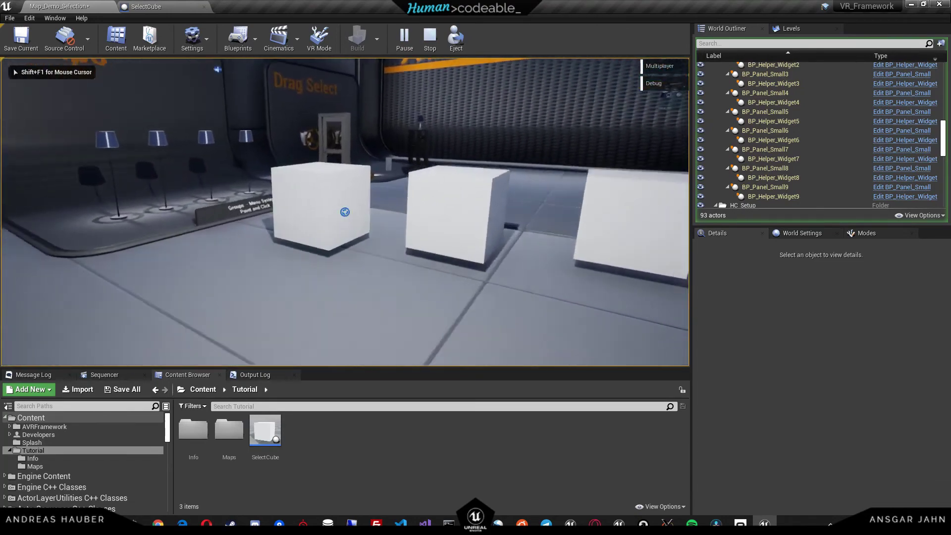
pyautogui.click(345, 212)
pyautogui.press('a')
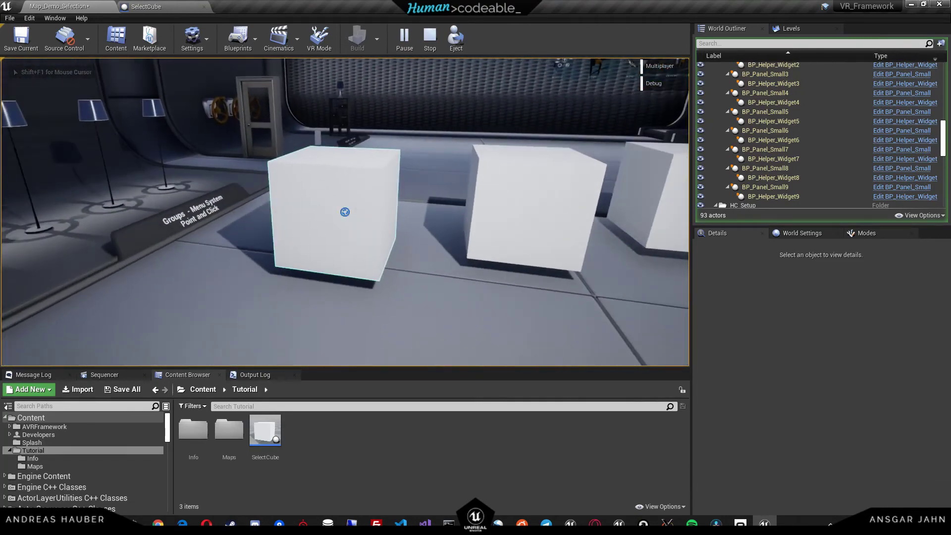
pyautogui.click(345, 212)
pyautogui.click(345, 212)
pyautogui.click(345, 212)
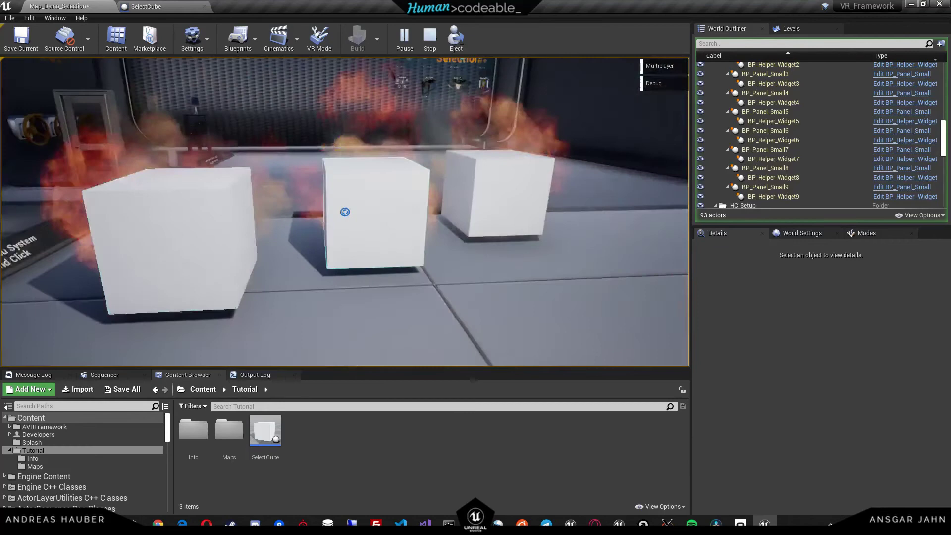
# Test triggering the middle cube on its own, end the play session and save the level.
pyautogui.press('w')
pyautogui.click(345, 212)
pyautogui.click(345, 212)
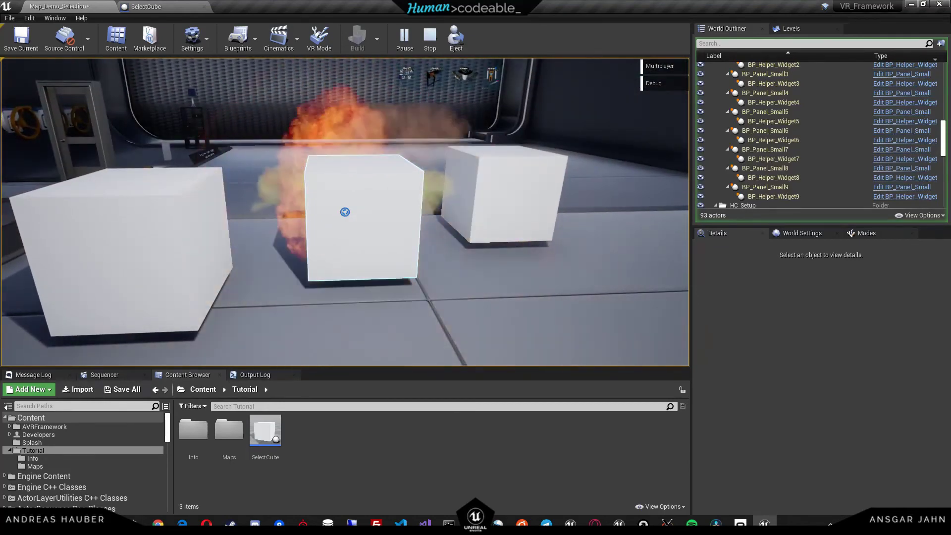
pyautogui.press('d')
pyautogui.press('w')
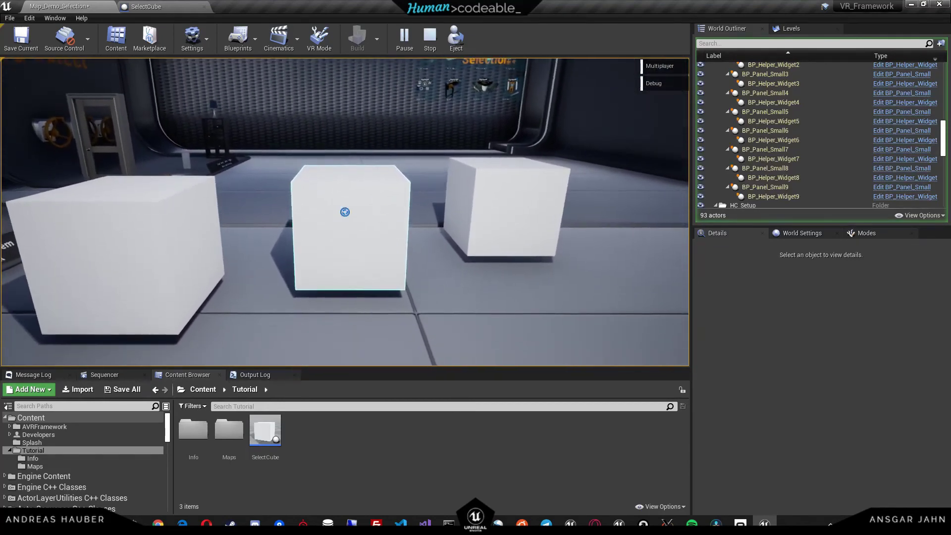
pyautogui.press('s')
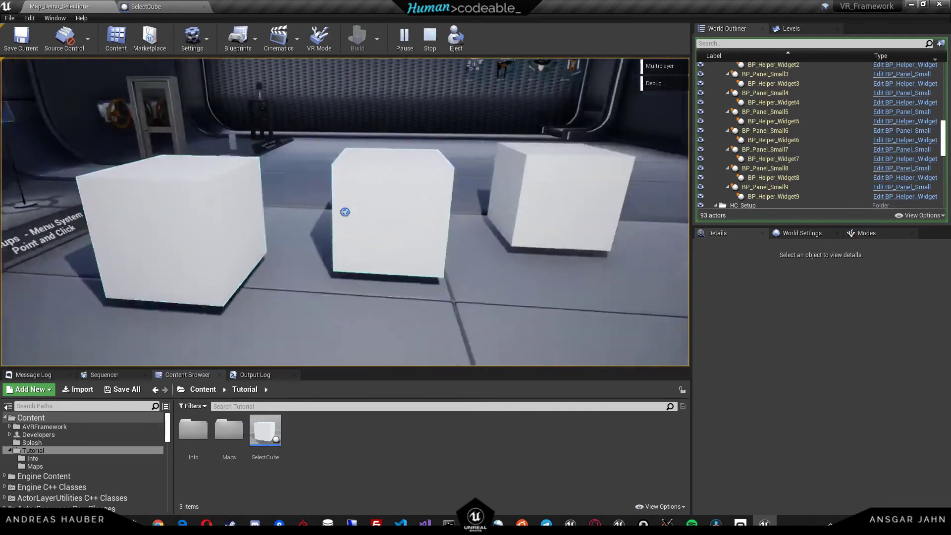
pyautogui.press('Escape')
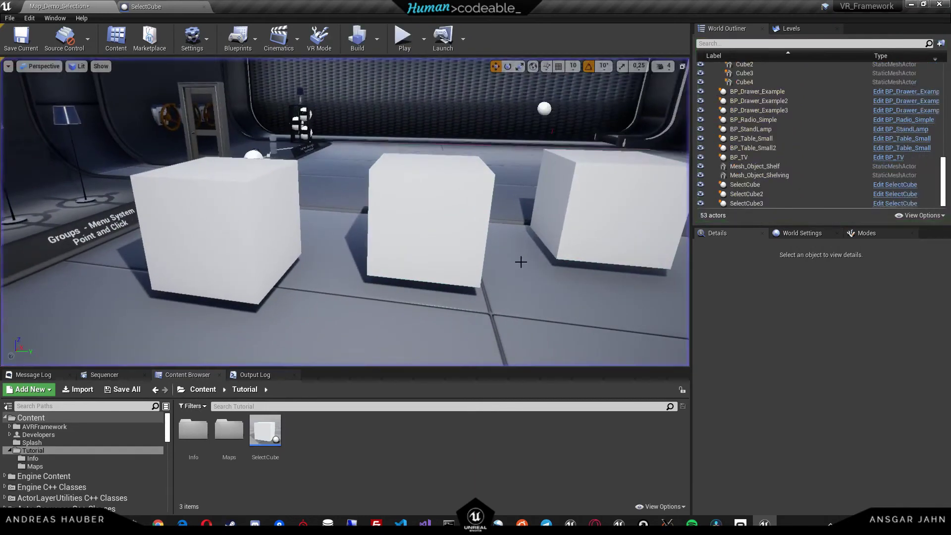
pyautogui.hotkey('ctrl', 's')
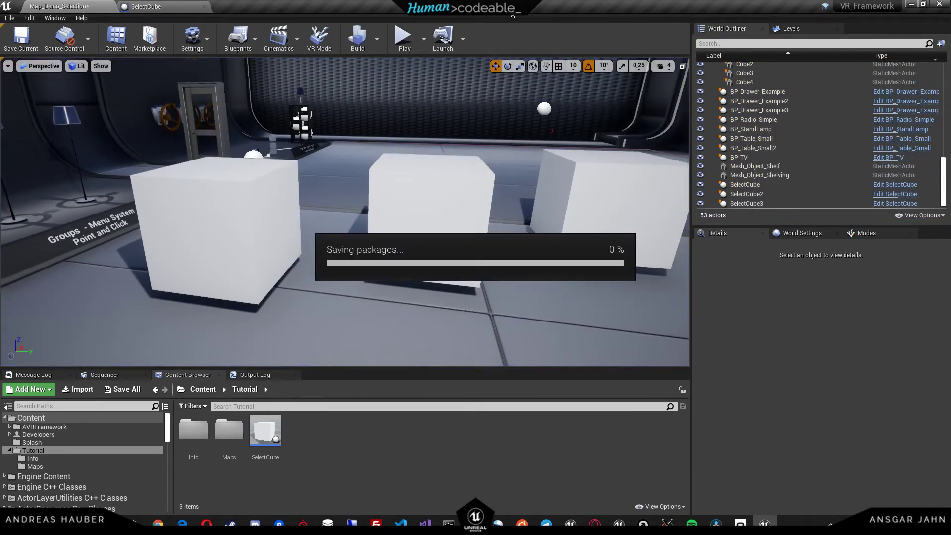
# Set the Highlight Color of the original SelectCube's Comp_Select component to Red.
pyautogui.click(252, 245)
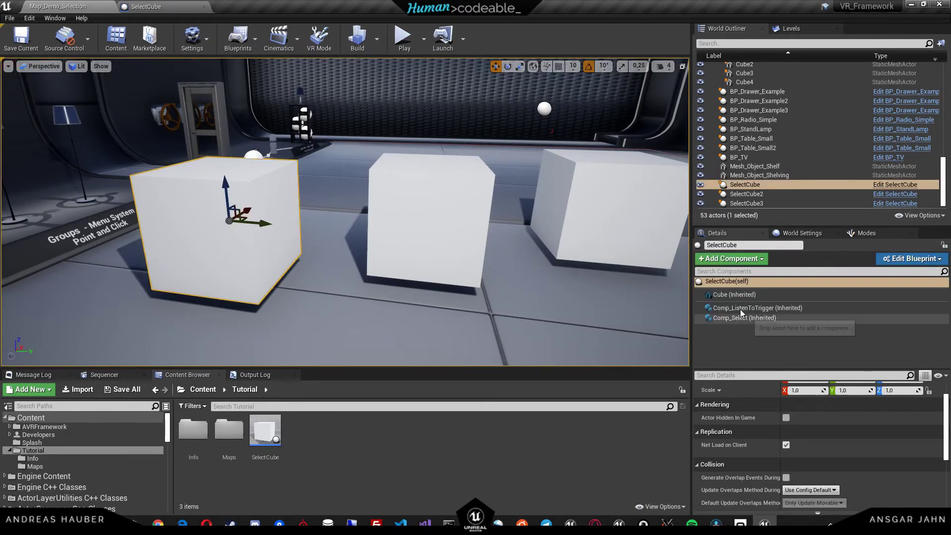
pyautogui.moveTo(759, 368); pyautogui.dragTo(762, 341)
pyautogui.scroll(2, 760, 393)
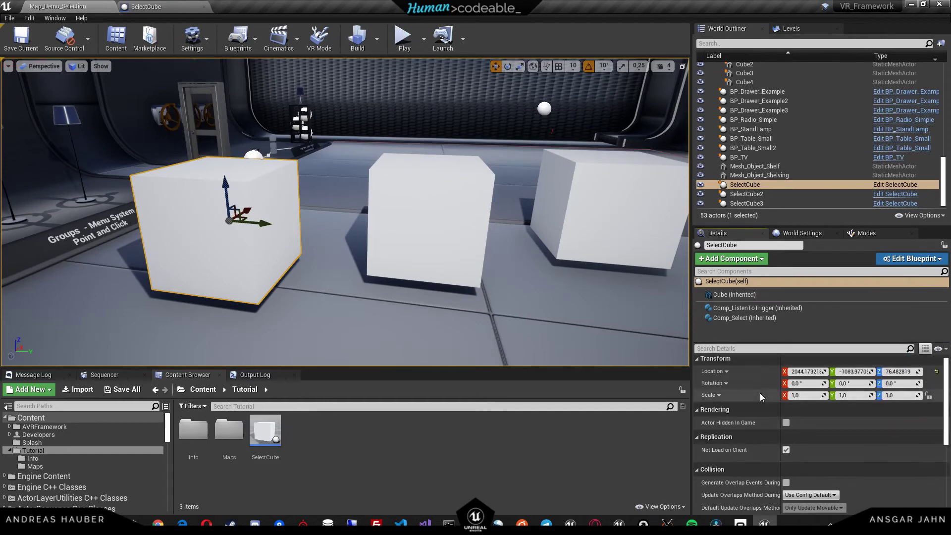
pyautogui.click(728, 319)
pyautogui.scroll(-2, 803, 406)
pyautogui.scroll(-2, 801, 403)
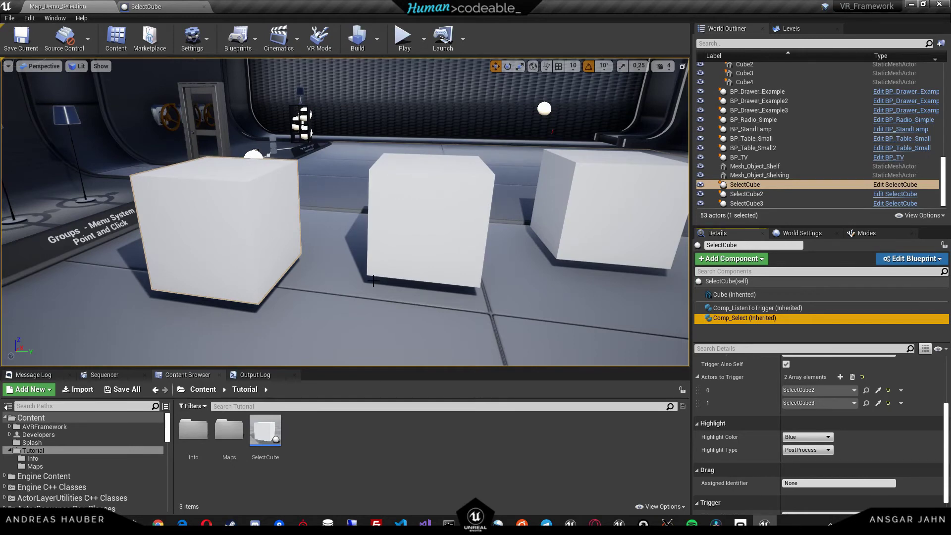
pyautogui.click(808, 437)
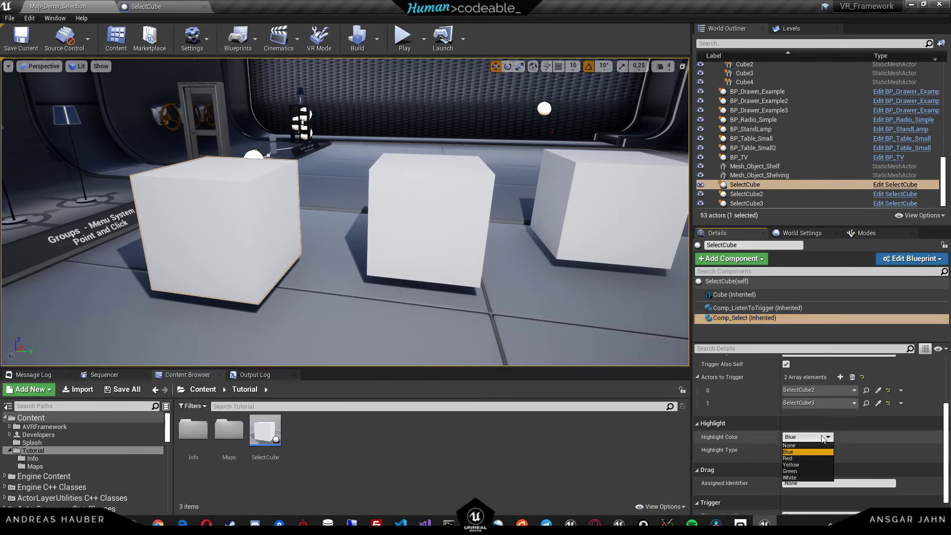
pyautogui.click(800, 459)
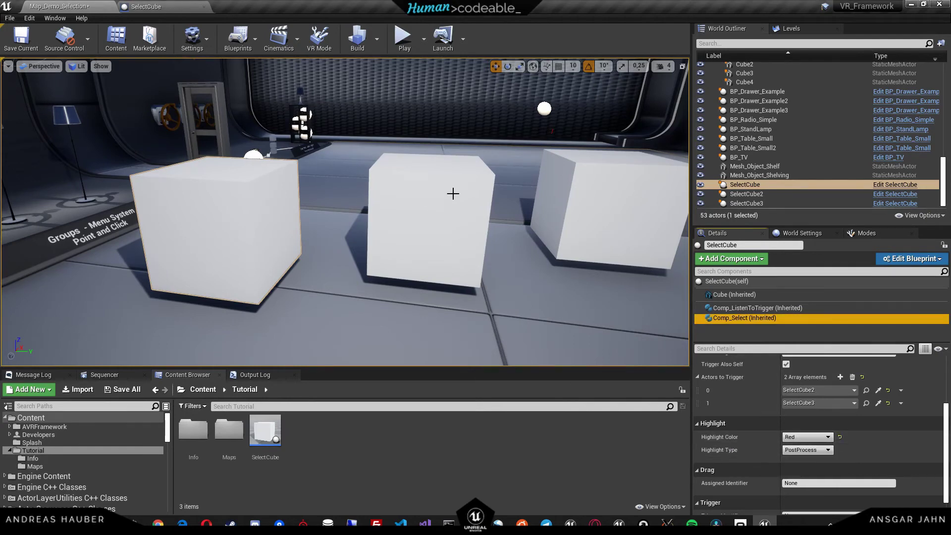
# Set the Highlight Color of SelectCube3's Comp_Select component to Green.
pyautogui.click(452, 193)
pyautogui.click(575, 214)
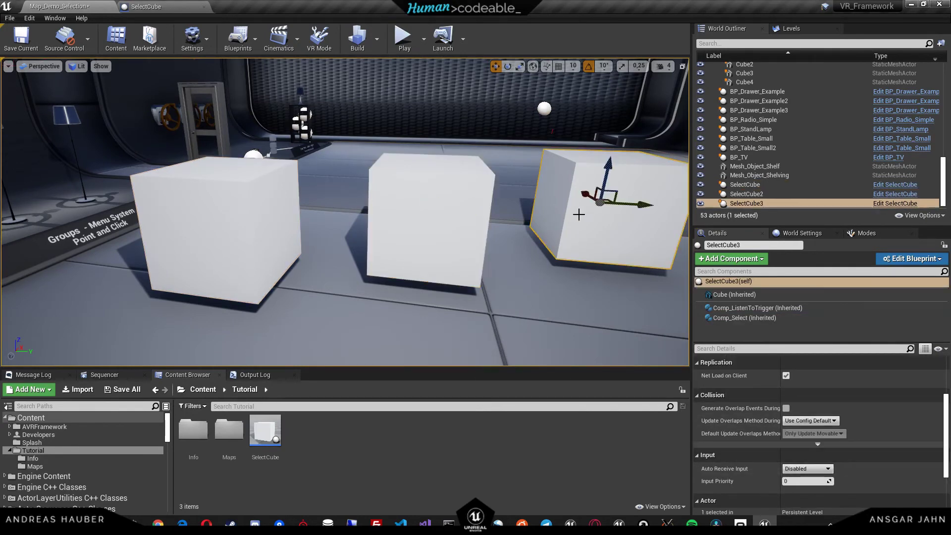
pyautogui.click(733, 318)
pyautogui.click(805, 424)
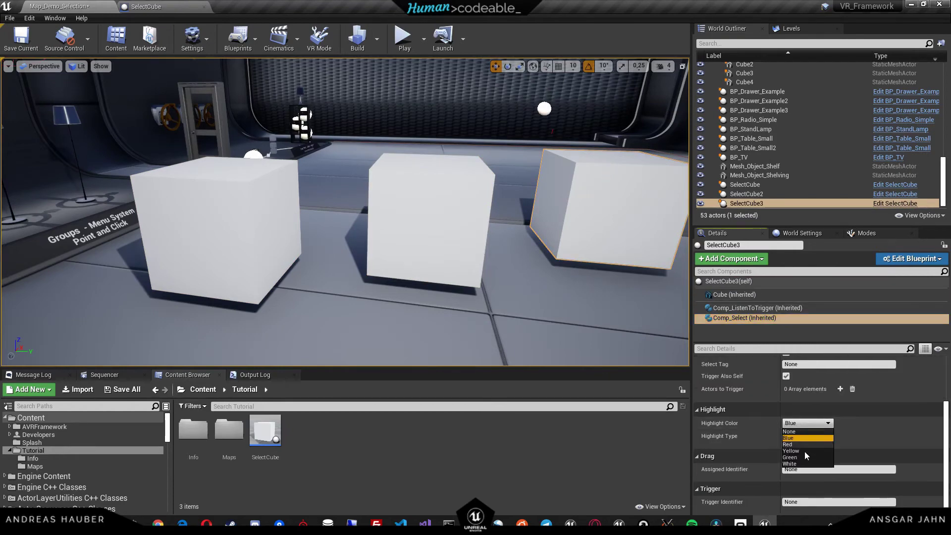
pyautogui.click(797, 458)
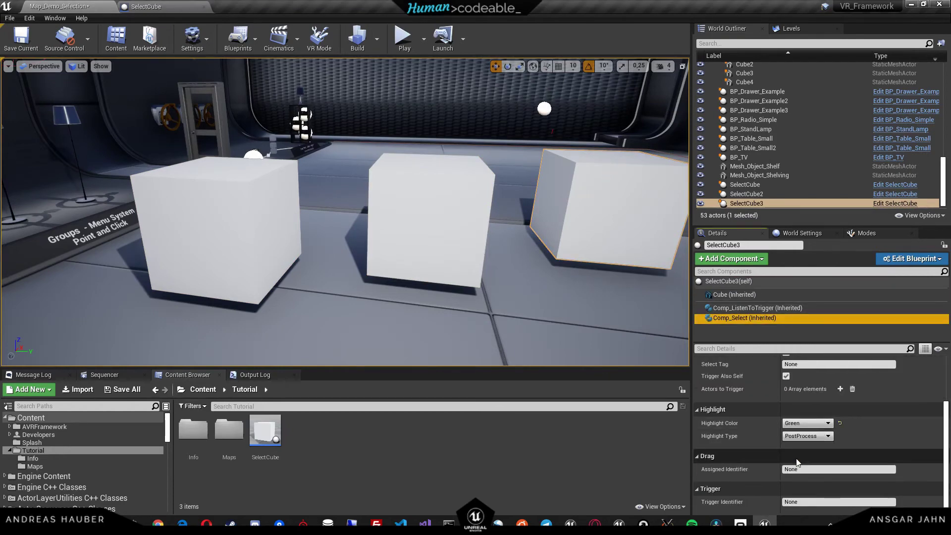
# Play the level and point at the cubes in turn to check their highlight colors, ending the play session.
pyautogui.click(405, 39)
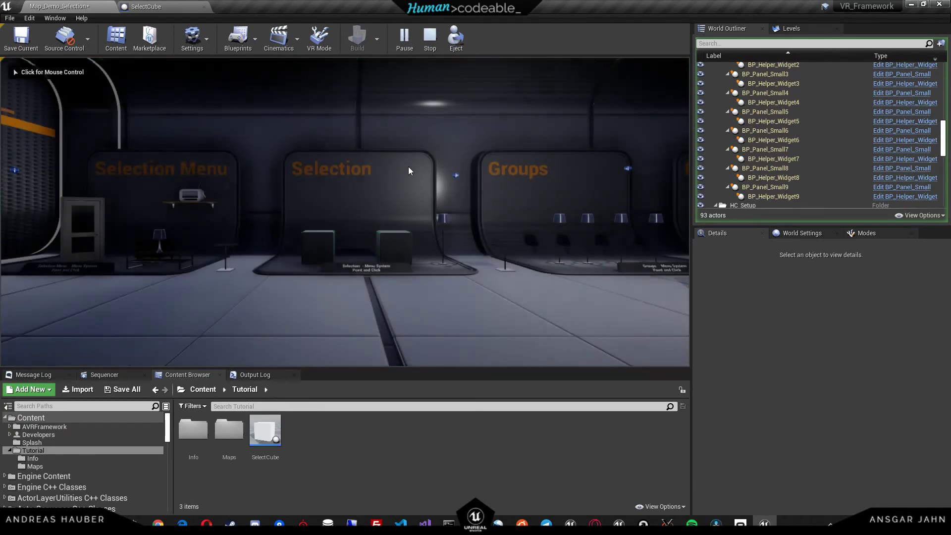
pyautogui.press('w')
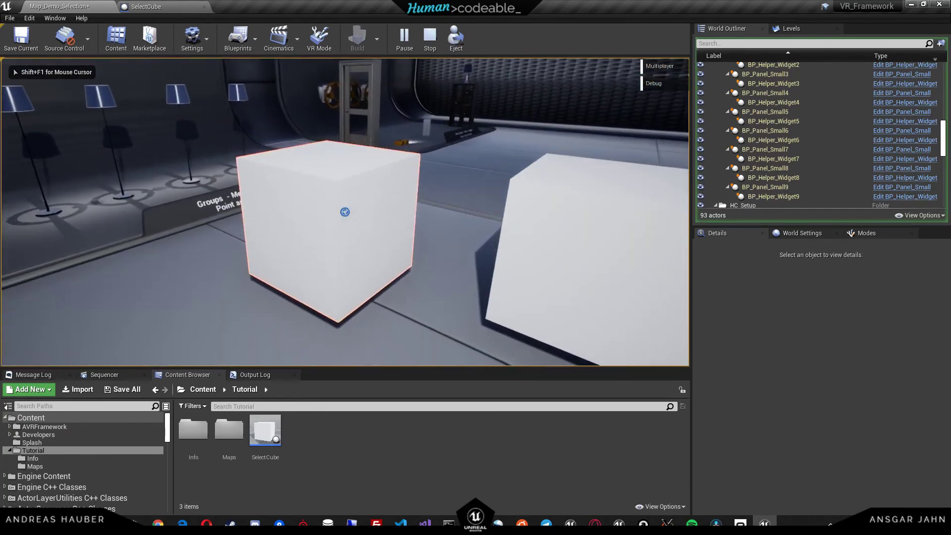
pyautogui.press('w')
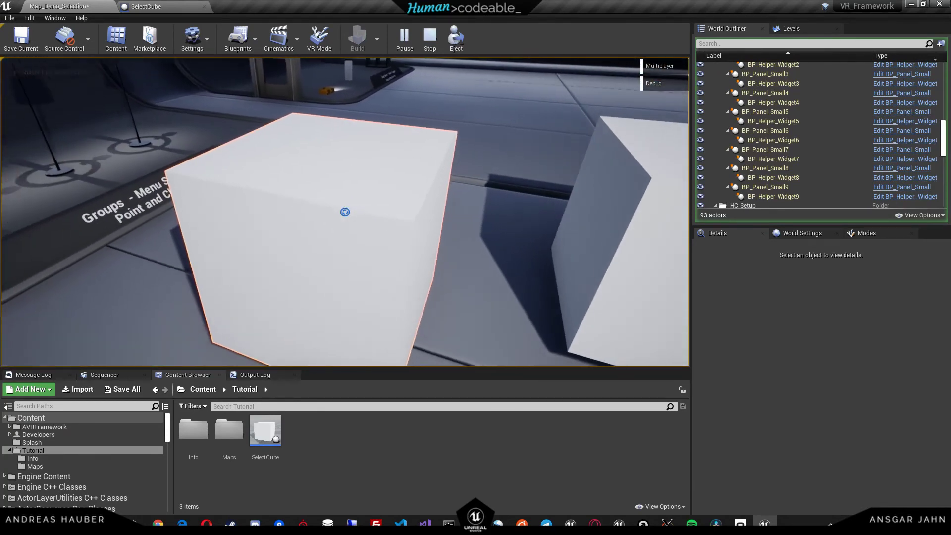
pyautogui.press('d')
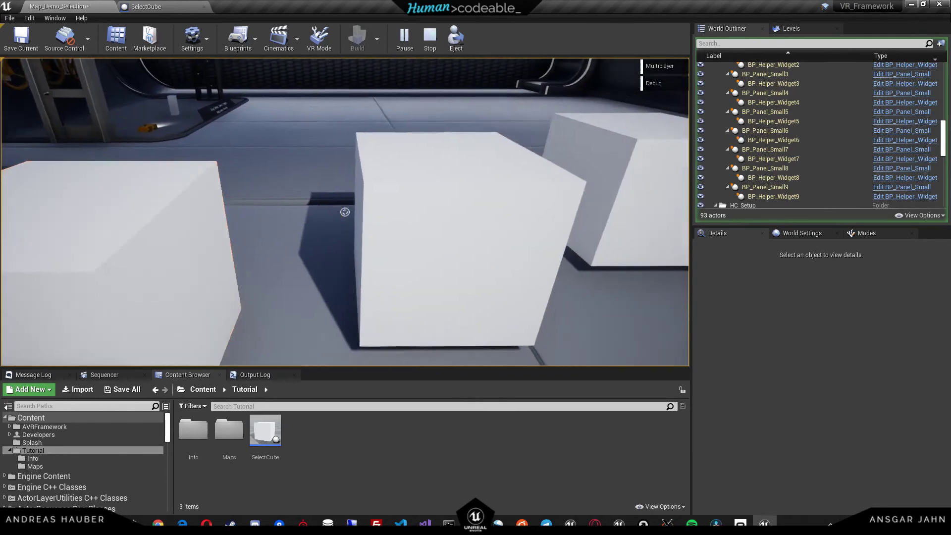
pyautogui.press('d')
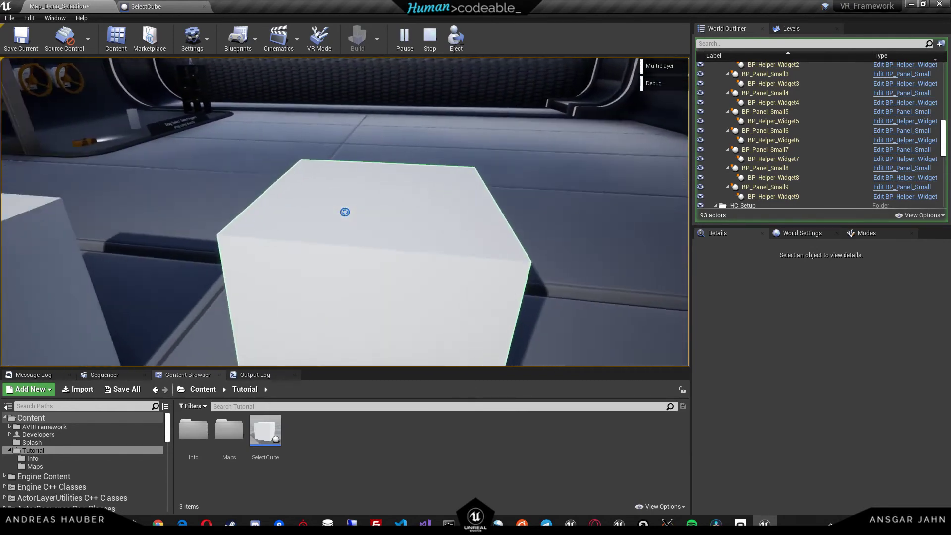
pyautogui.press('Escape')
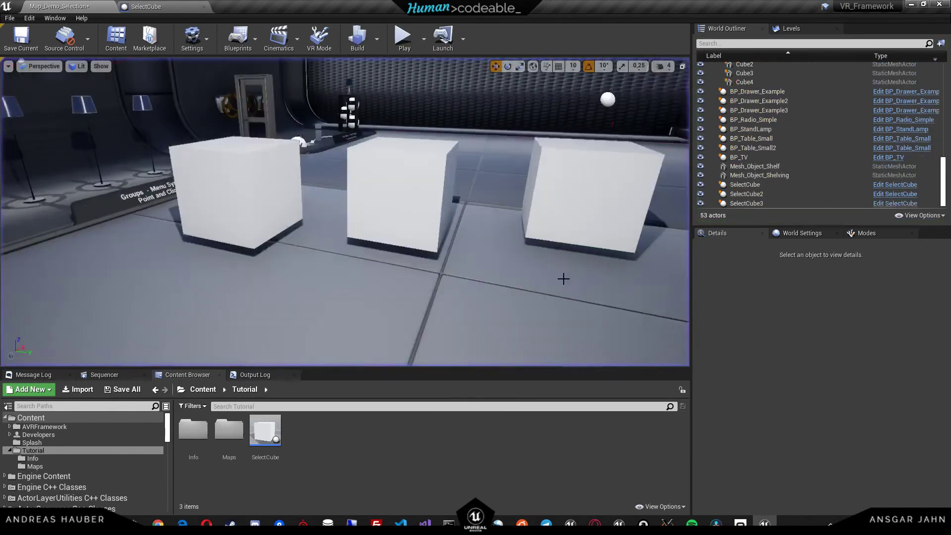
# Review the Trigger Also Self, Actors to Trigger and highlight settings of the original cube's Comp_Select and save the level.
pyautogui.click(197, 235)
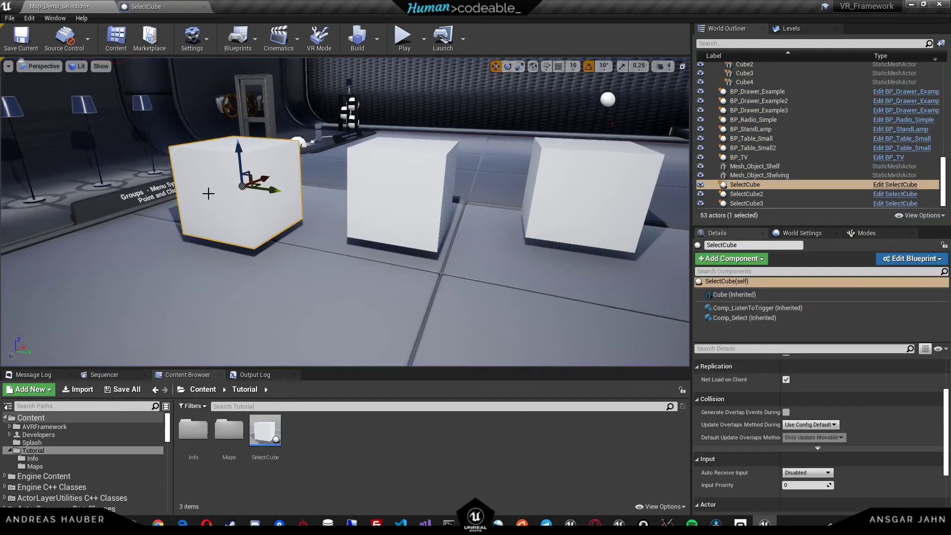
pyautogui.click(744, 320)
pyautogui.scroll(1, 763, 393)
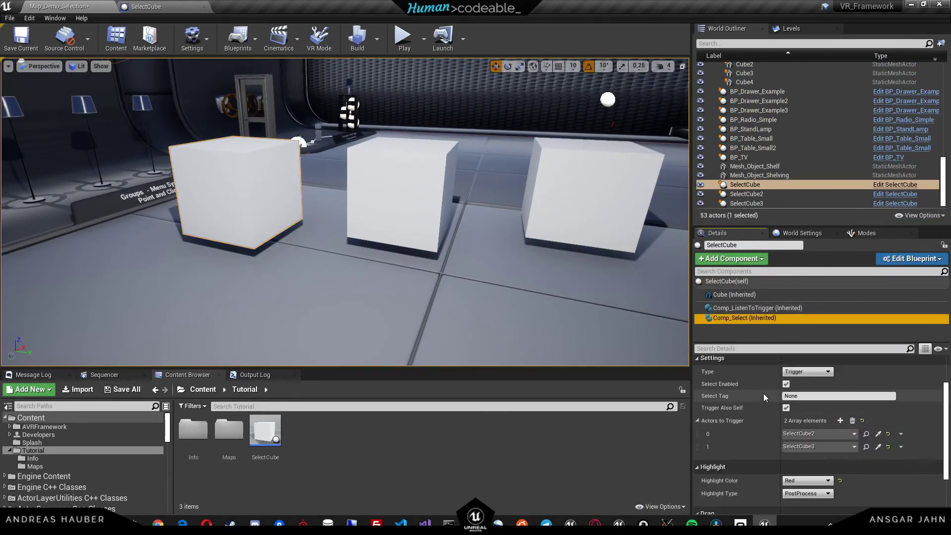
pyautogui.scroll(1, 768, 399)
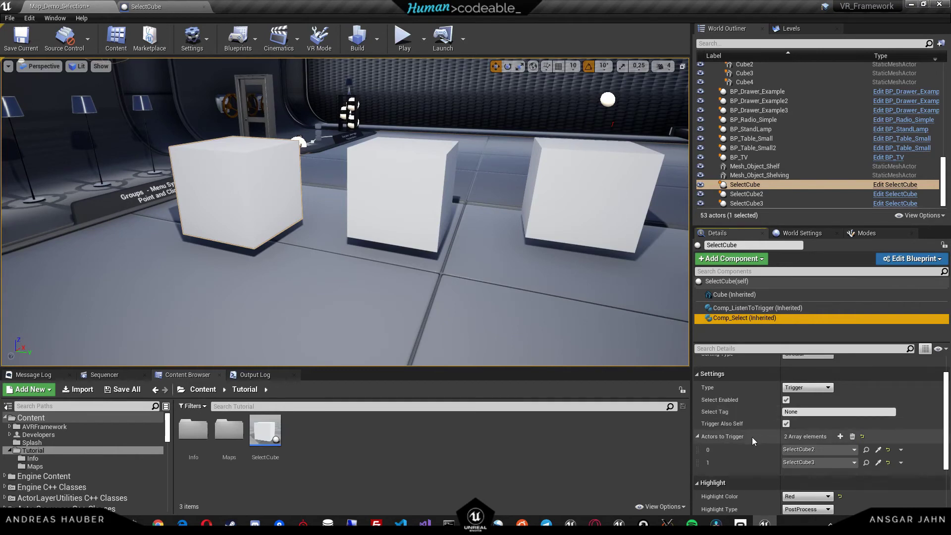
pyautogui.scroll(1, 747, 441)
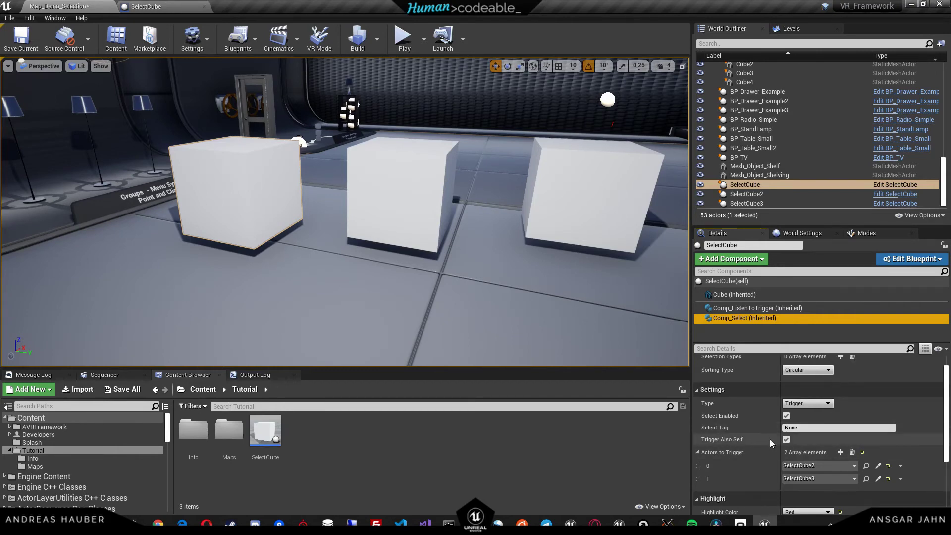
pyautogui.scroll(-2, 770, 439)
pyautogui.scroll(1, 766, 484)
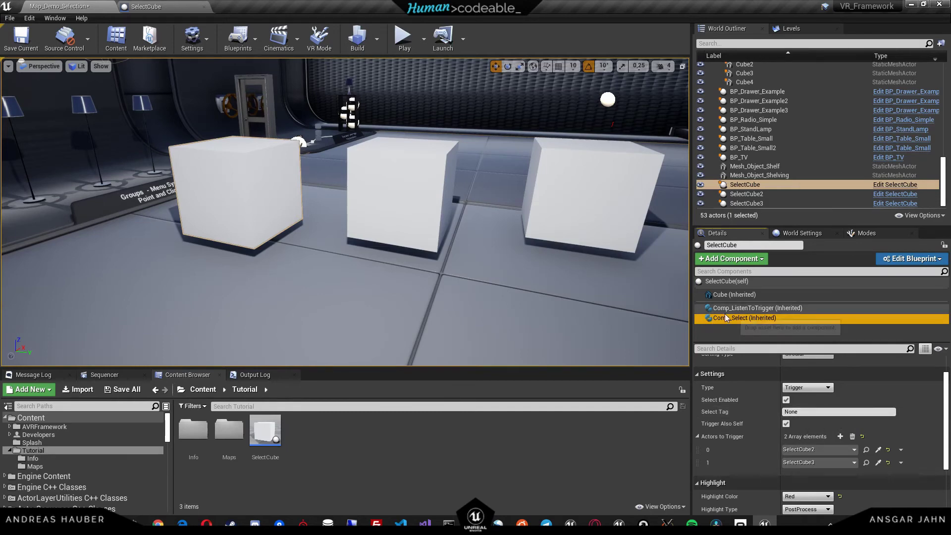
pyautogui.hotkey('ctrl', 's')
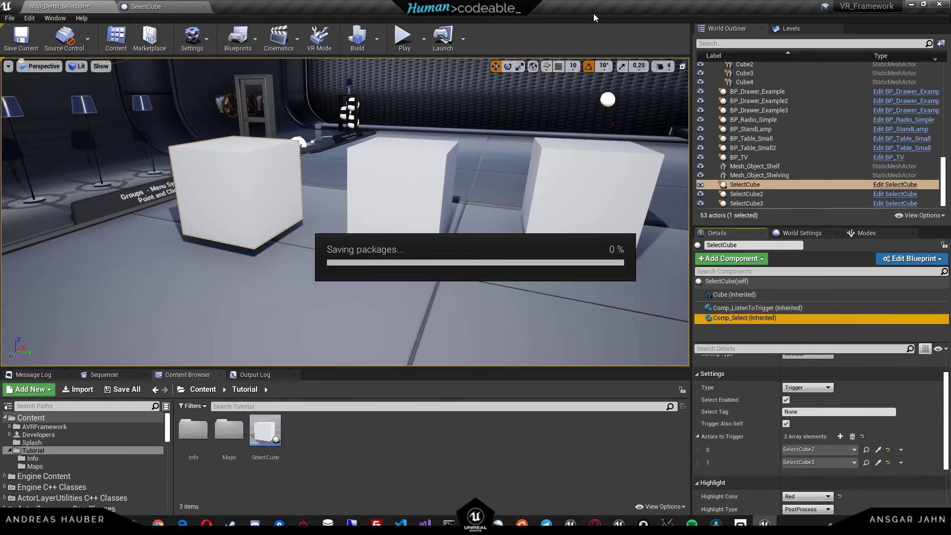
# Add a Sphere component to the SelectCube blueprint as a child of the Cube.
pyautogui.click(149, 7)
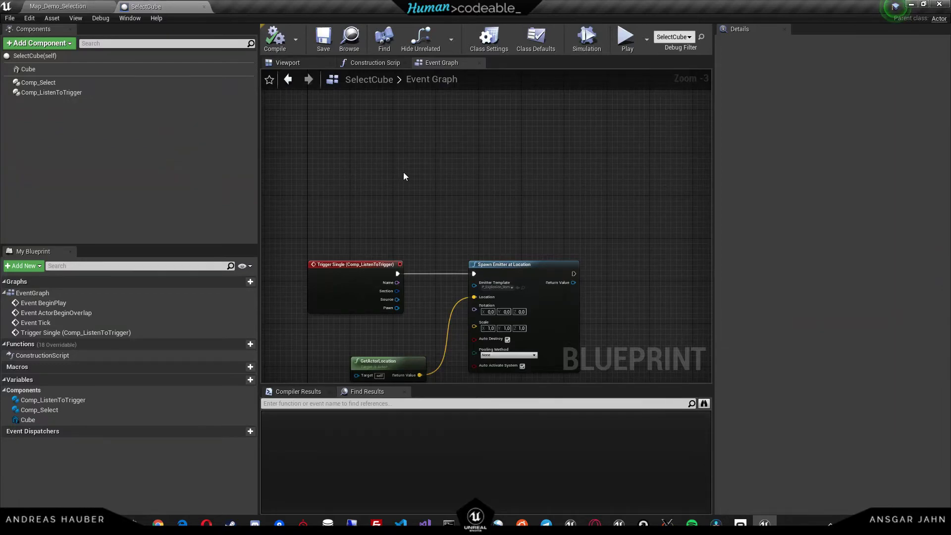
pyautogui.click(37, 45)
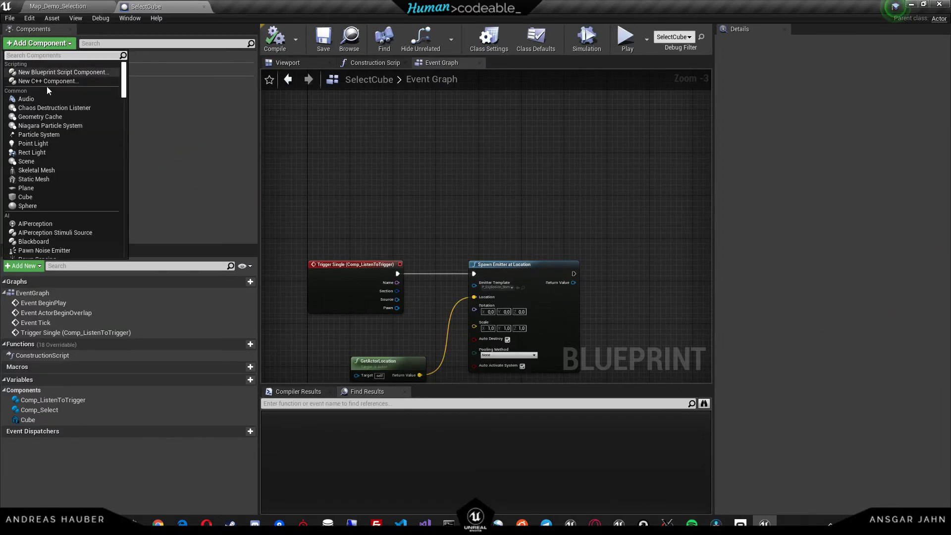
pyautogui.write('cube')
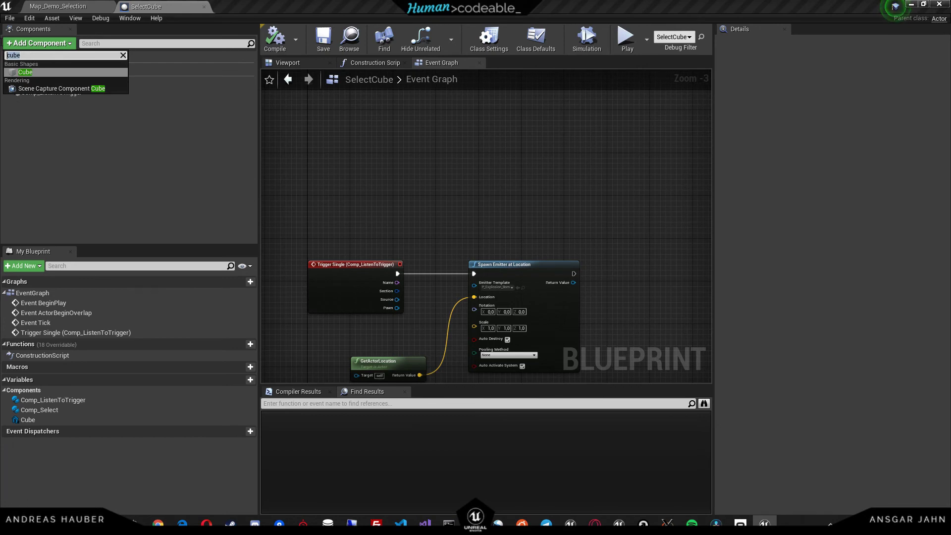
pyautogui.press('BackSpace')
pyautogui.press('BackSpace')
pyautogui.press('BackSpace')
pyautogui.press('BackSpace')
pyautogui.write('sphere')
pyautogui.press('Return')
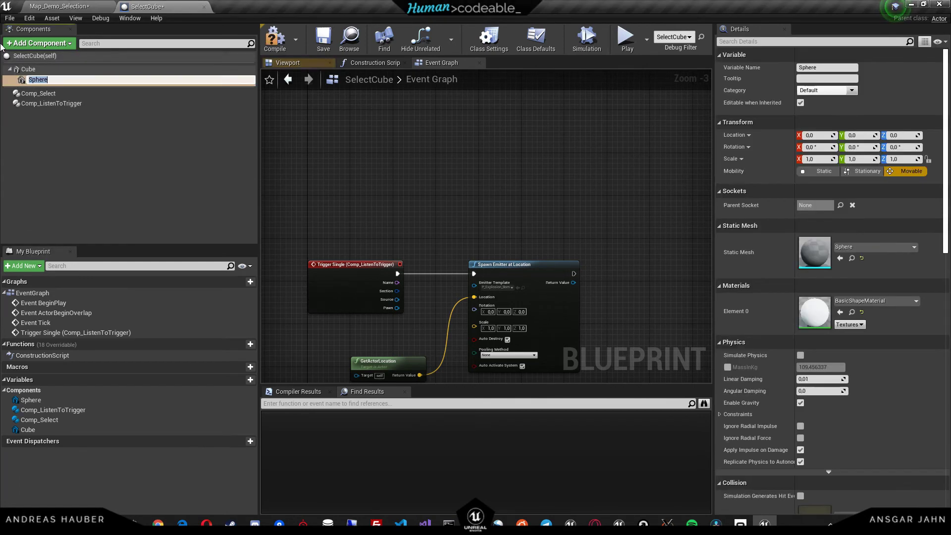
# Raise the Sphere above the Cube in the blueprint's 3D view, to a Z location of about 62.7.
pyautogui.click(299, 64)
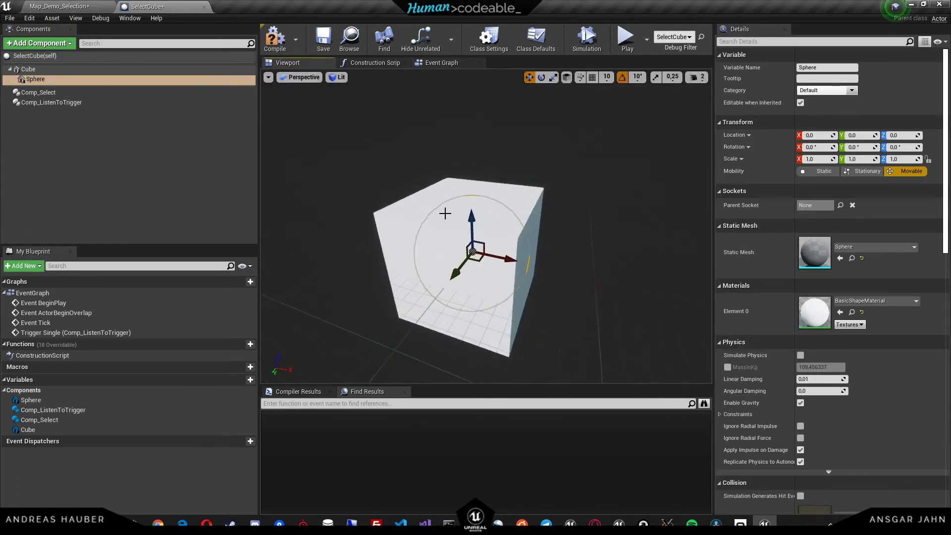
pyautogui.moveTo(471, 232); pyautogui.dragTo(472, 121)
pyautogui.moveTo(499, 161); pyautogui.dragTo(482, 185, button='right')
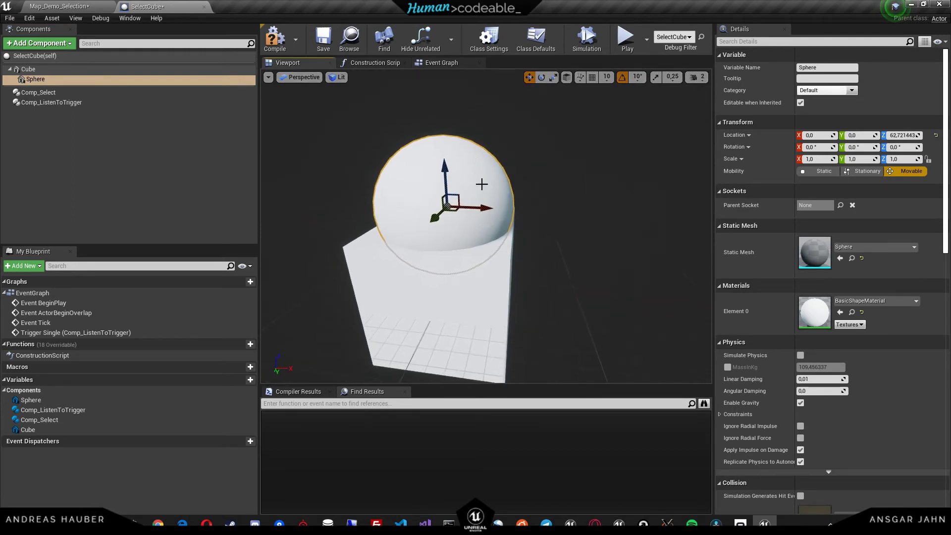
# Scale the Sphere uniformly to about 0.5, then save and compile the SelectCube blueprint.
pyautogui.press('r')
pyautogui.moveTo(449, 207); pyautogui.dragTo(437, 232)
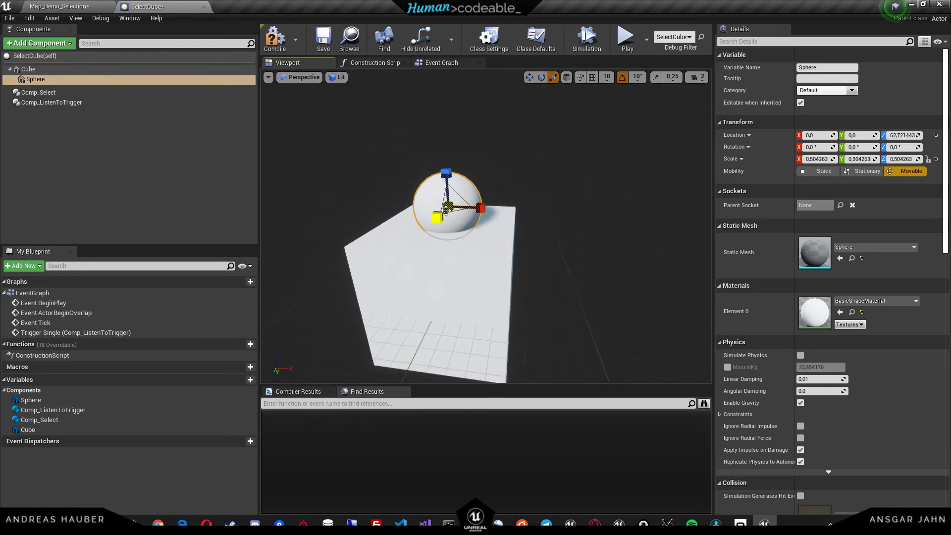
pyautogui.click(323, 40)
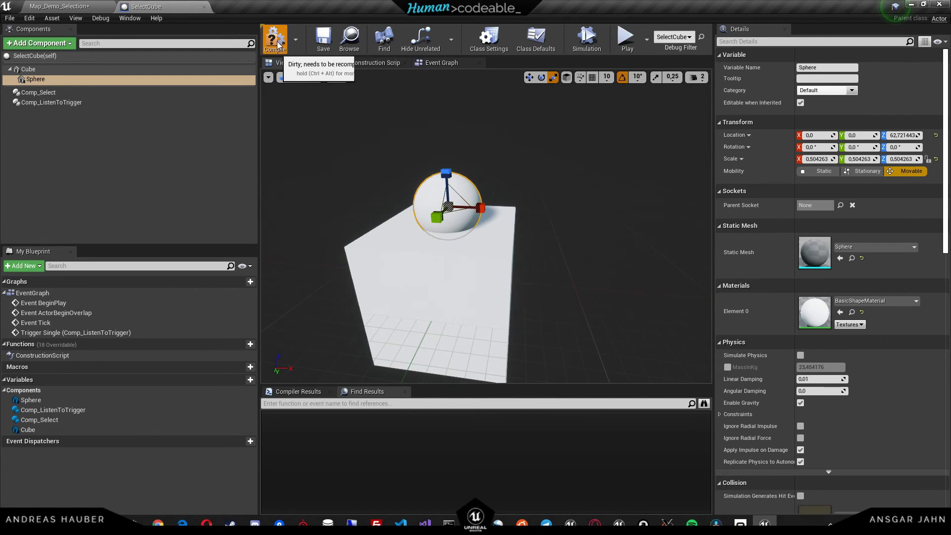
pyautogui.click(275, 40)
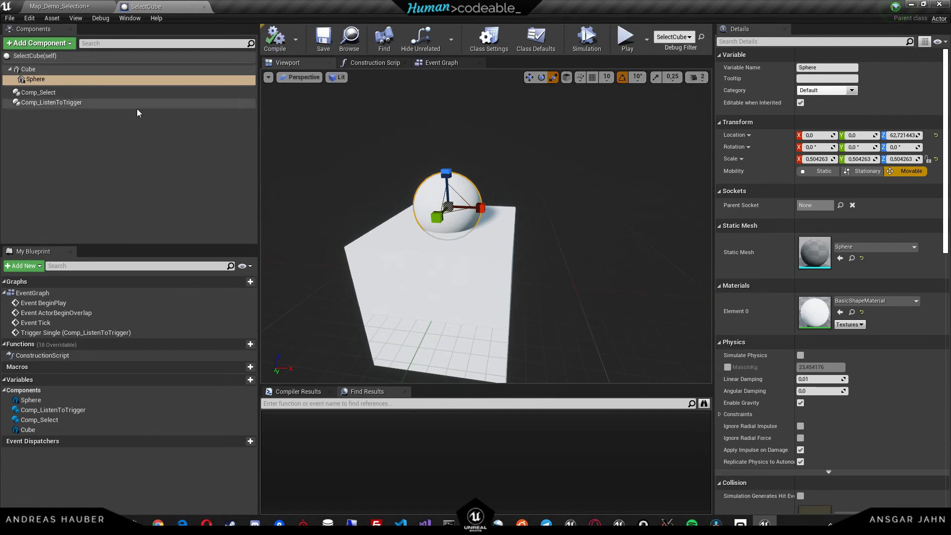
# Set the Select Tag of Comp_Select to SelectComponent1 and compile the blueprint.
pyautogui.click(55, 93)
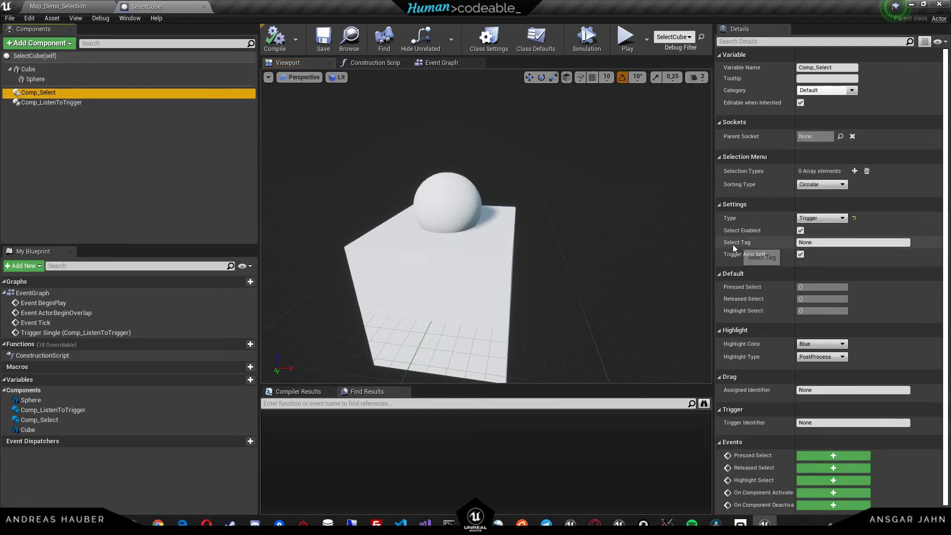
pyautogui.click(815, 242)
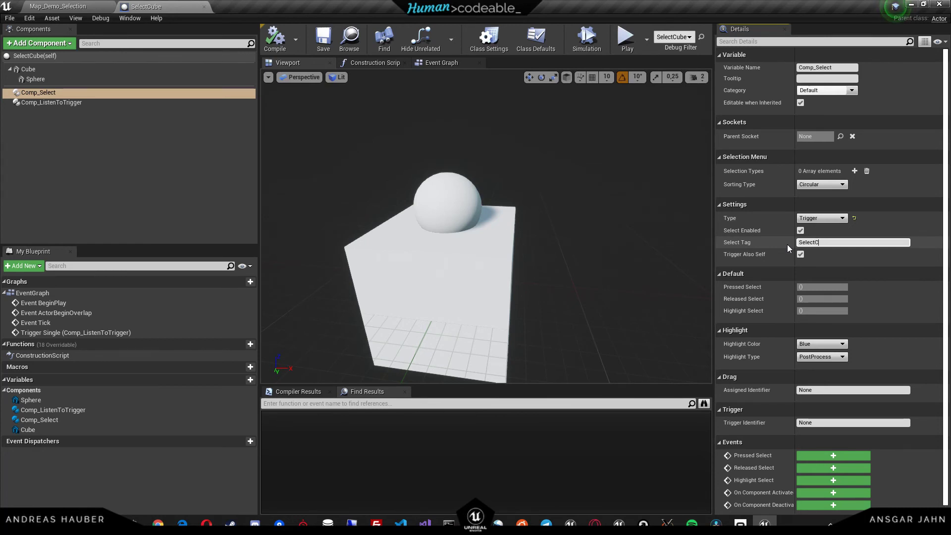
pyautogui.write('Component1')
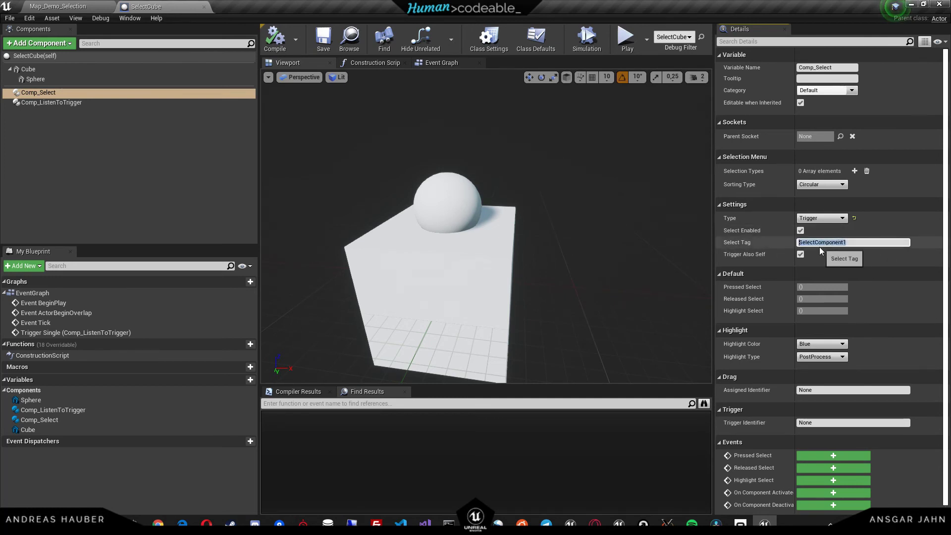
pyautogui.press('Return')
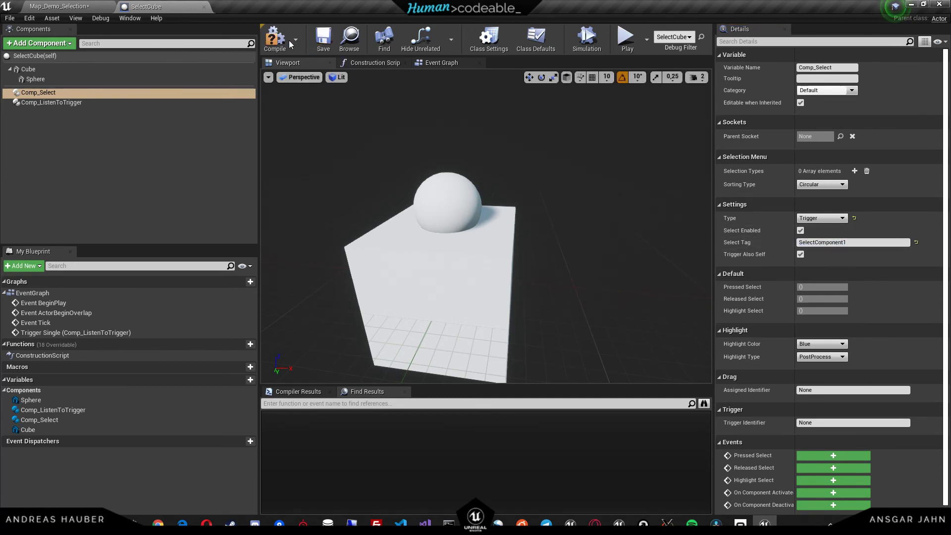
pyautogui.click(282, 44)
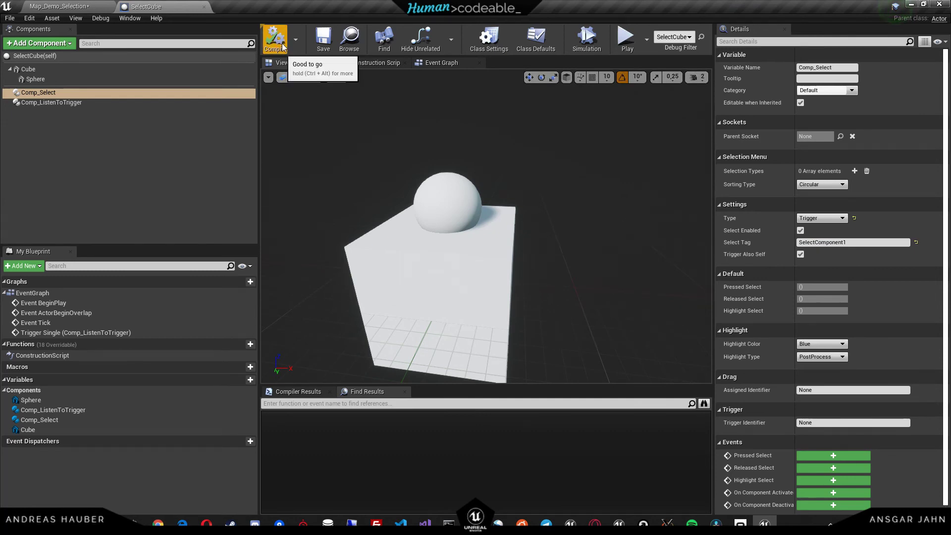
# Play the Map_Demo_Selection level and move up to the cubes to test their highlighting, ending the play session.
pyautogui.click(83, 7)
pyautogui.click(404, 39)
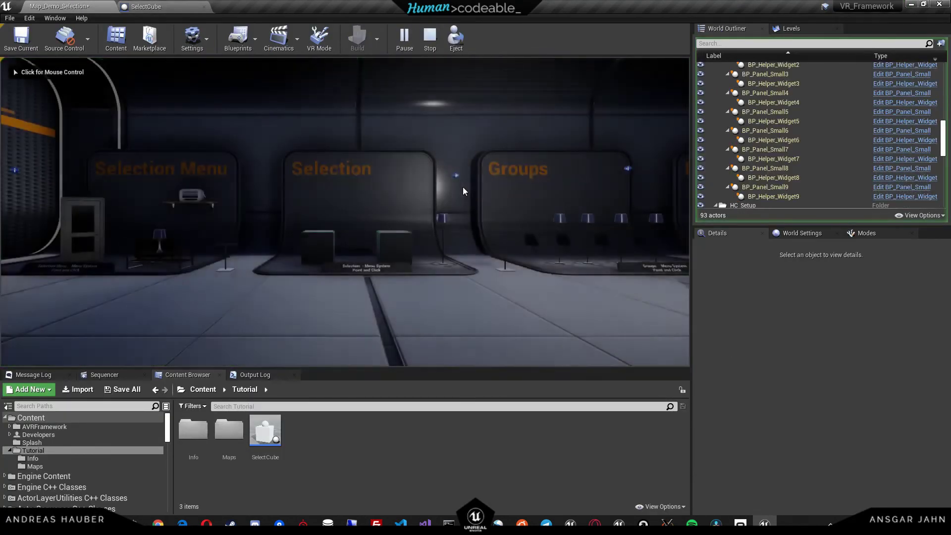
pyautogui.click(463, 190)
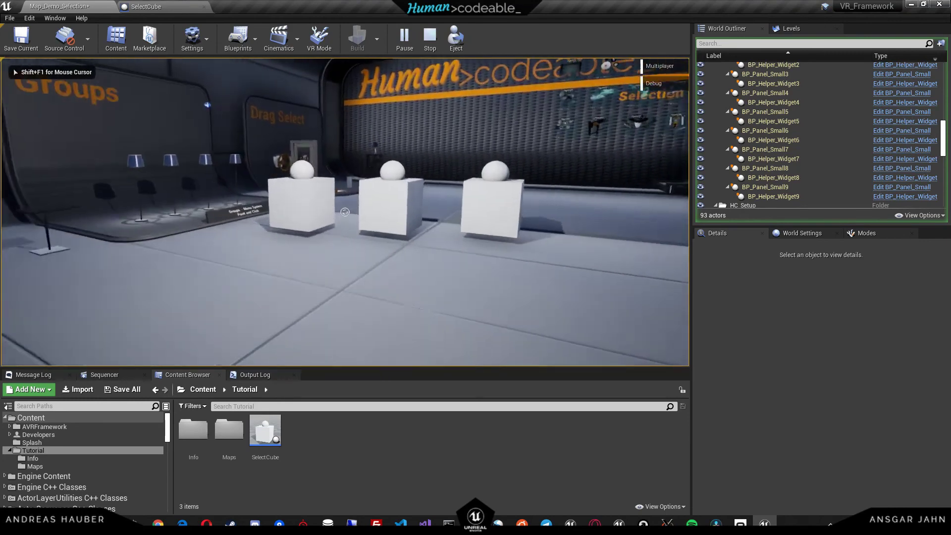
pyautogui.press('s')
pyautogui.press('w')
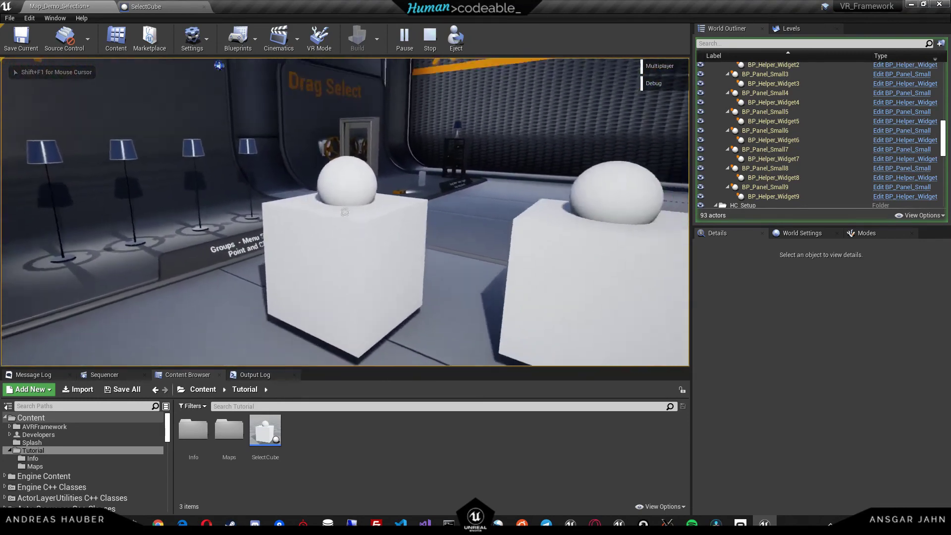
pyautogui.press('Escape')
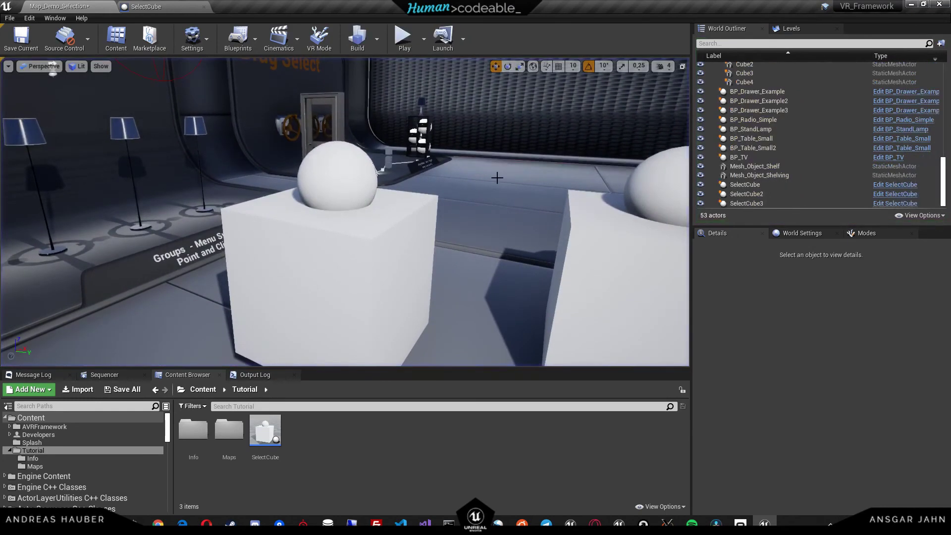
# Add a component tag SelectComponent1 to the Sphere in the SelectCube blueprint, then save and compile it.
pyautogui.click(161, 7)
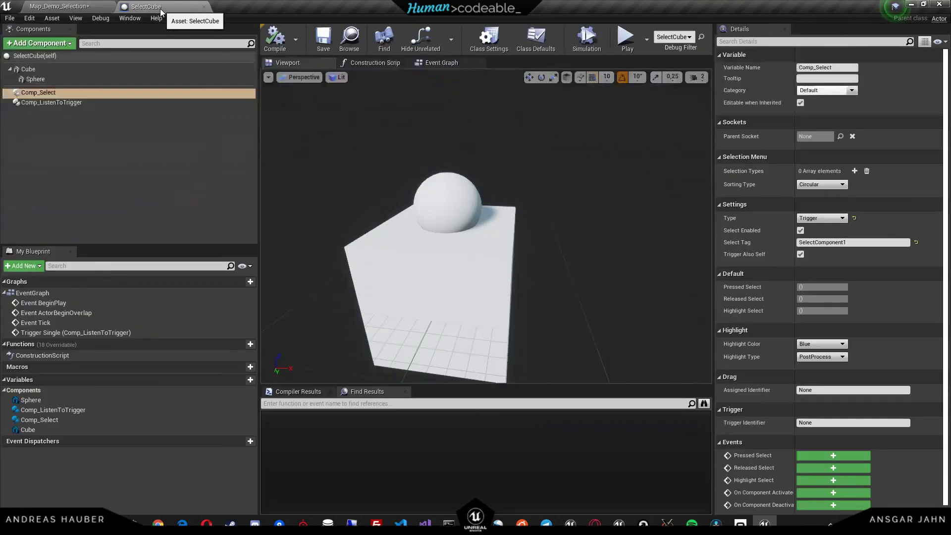
pyautogui.click(130, 93)
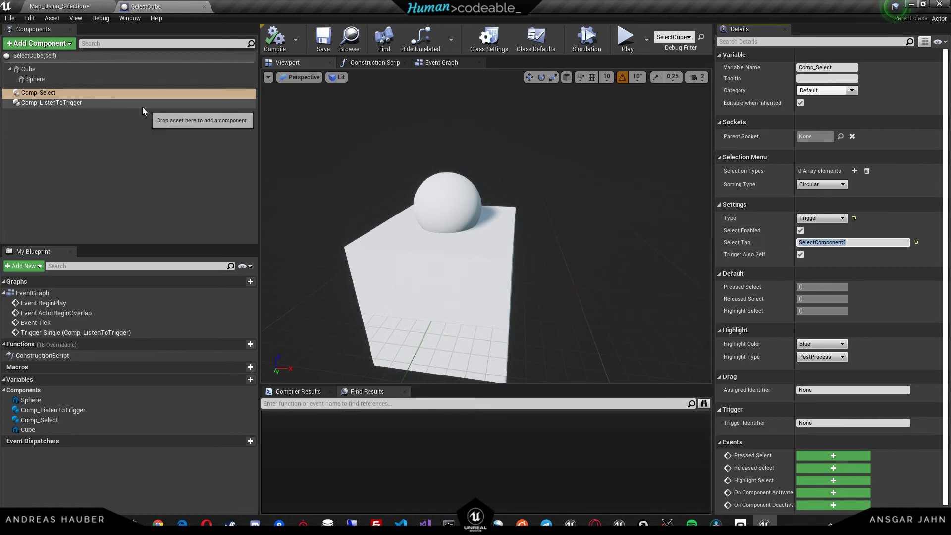
pyautogui.click(35, 79)
pyautogui.scroll(-4, 858, 341)
pyautogui.scroll(-8, 858, 338)
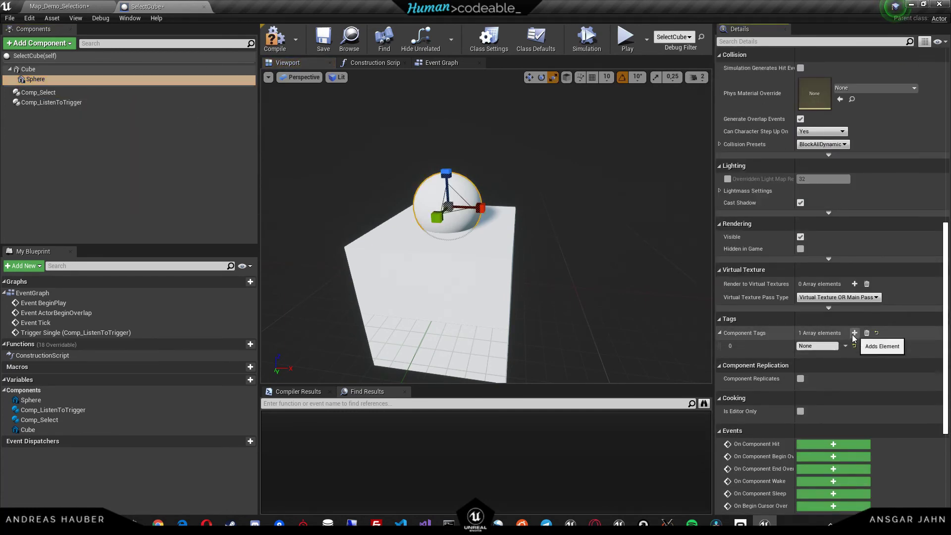
pyautogui.click(823, 347)
pyautogui.write('SelectComponent1')
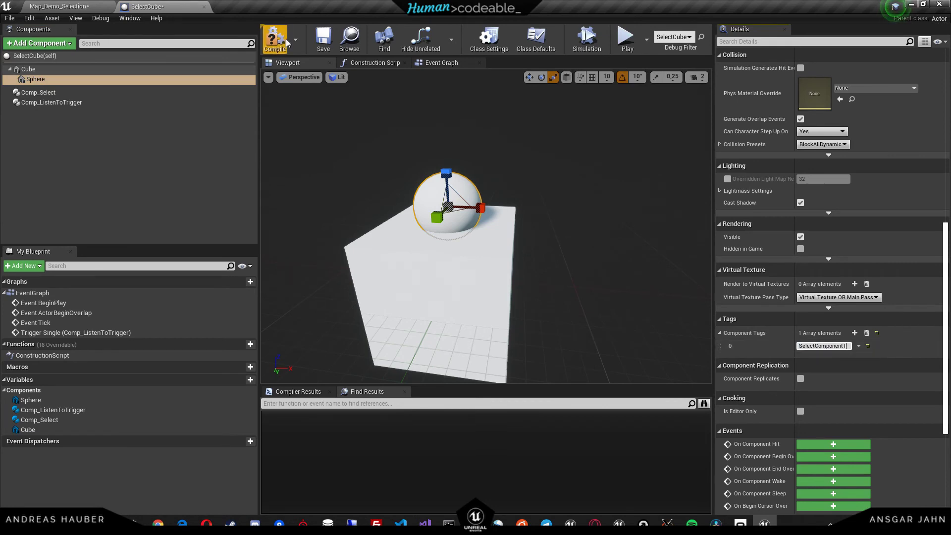
pyautogui.click(323, 41)
pyautogui.click(276, 41)
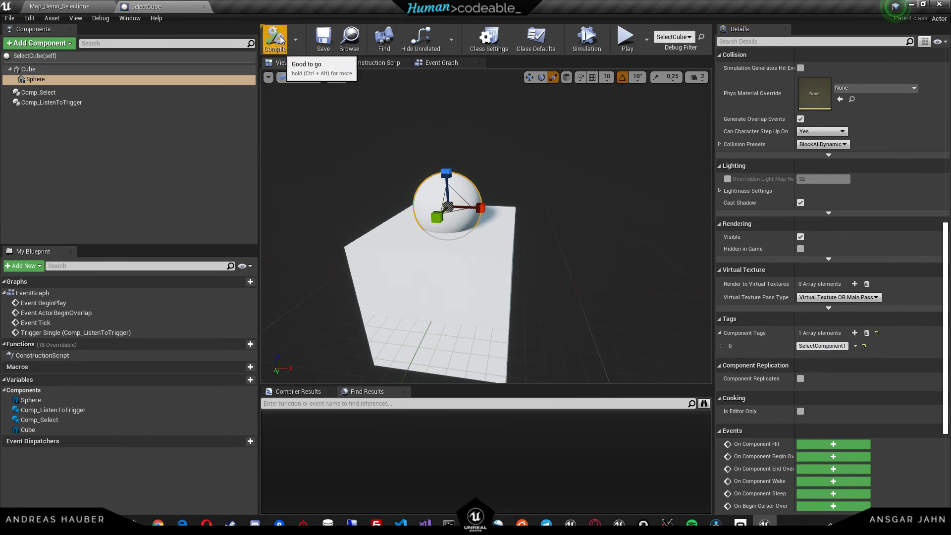
# Play the level and point at a cube's body and its sphere to compare which part is highlighted.
pyautogui.click(72, 8)
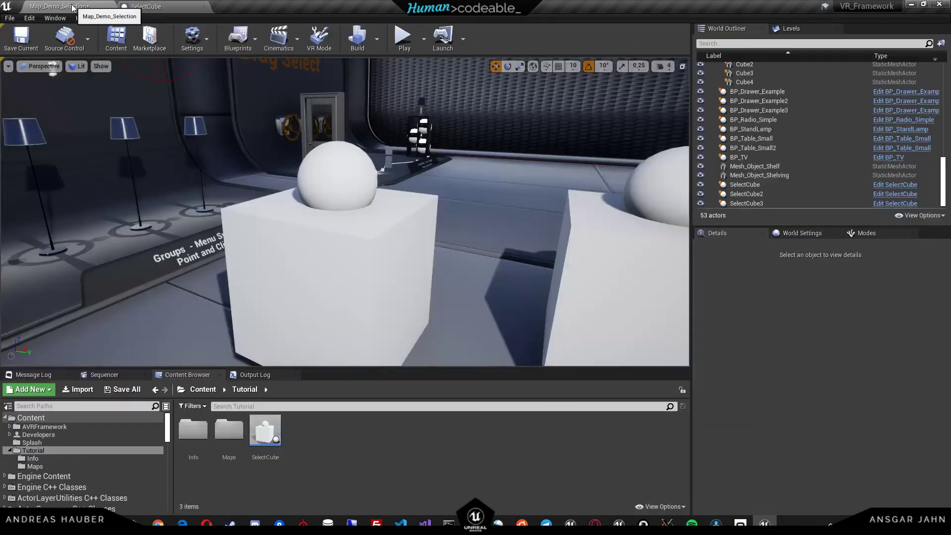
pyautogui.click(413, 40)
pyautogui.click(377, 154)
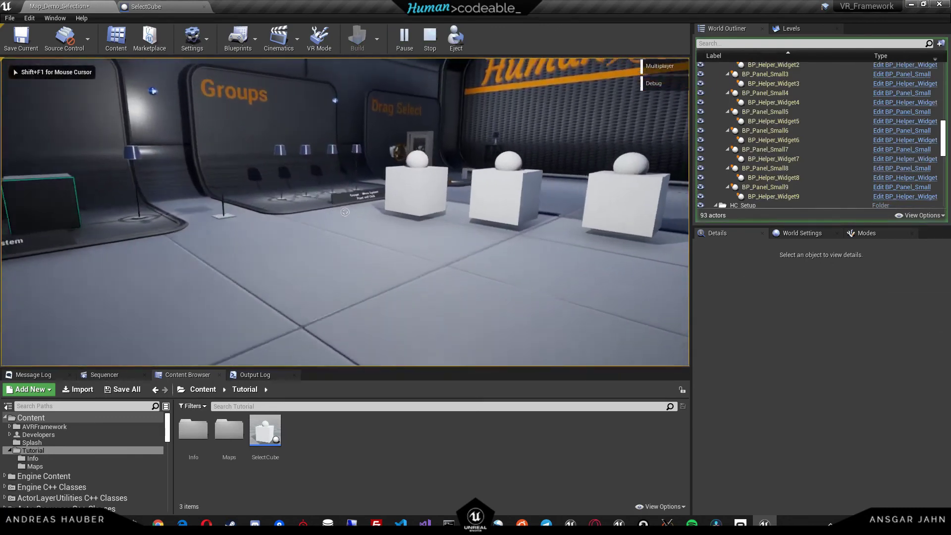
pyautogui.press('a')
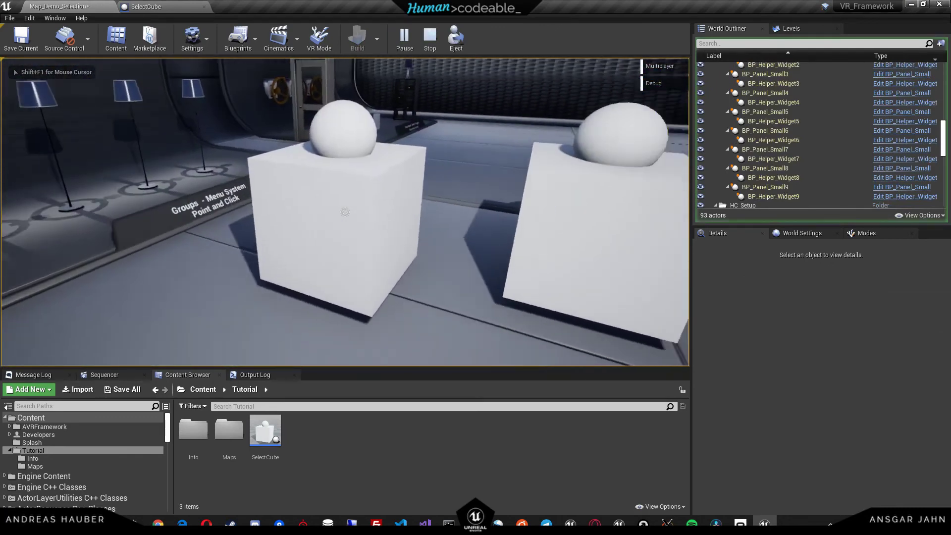
pyautogui.press('w')
pyautogui.press('w')
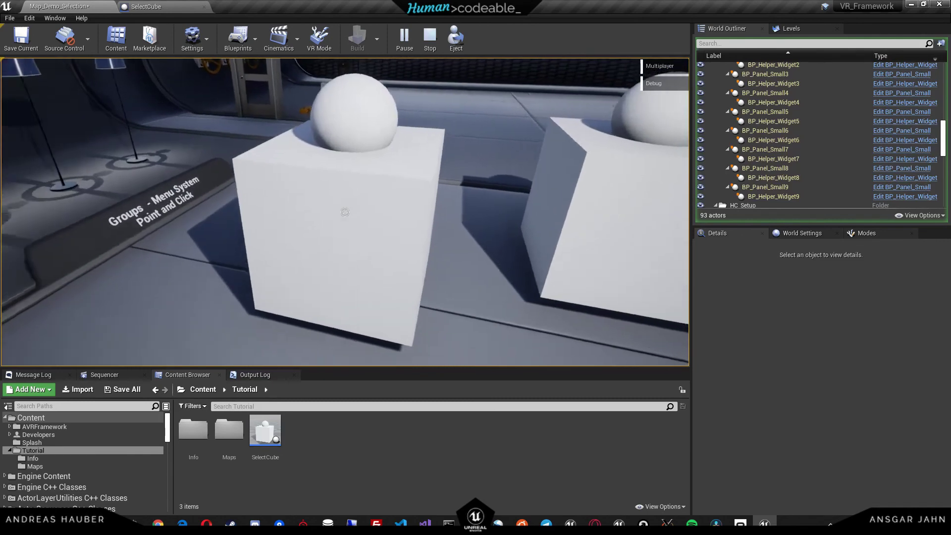
pyautogui.press('s')
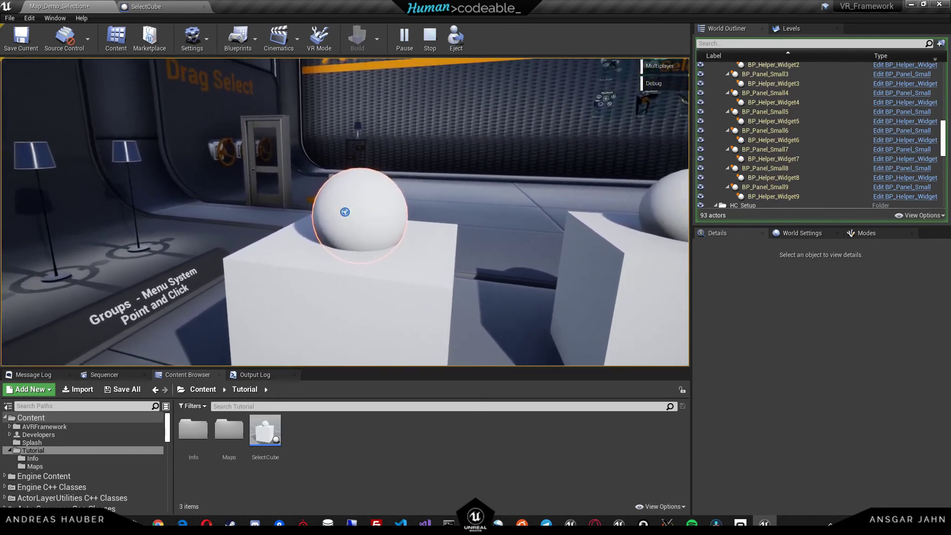
pyautogui.press('a')
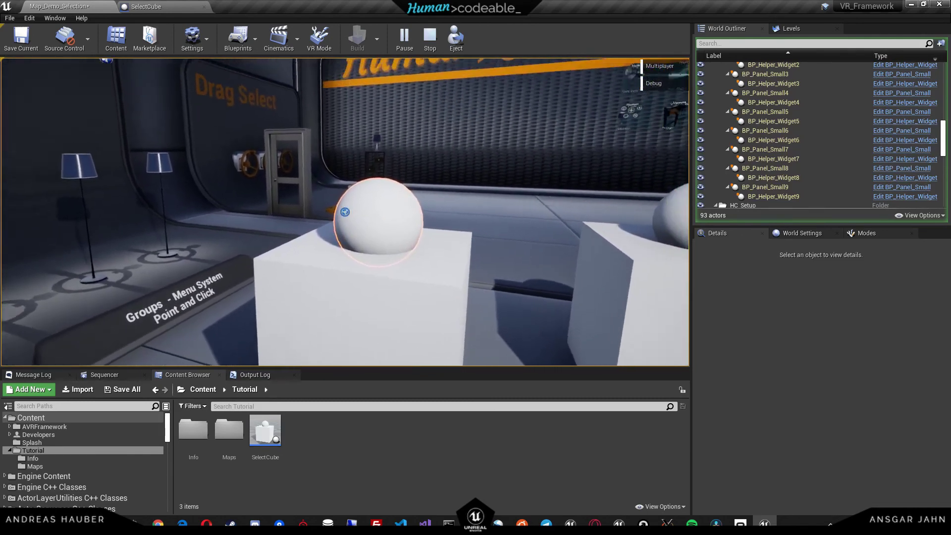
pyautogui.press('s')
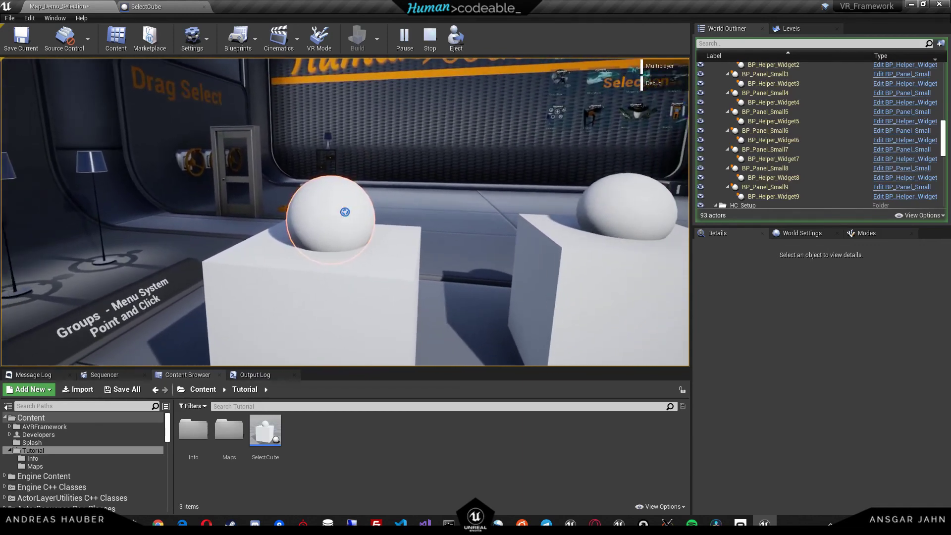
pyautogui.press('a')
pyautogui.press('a')
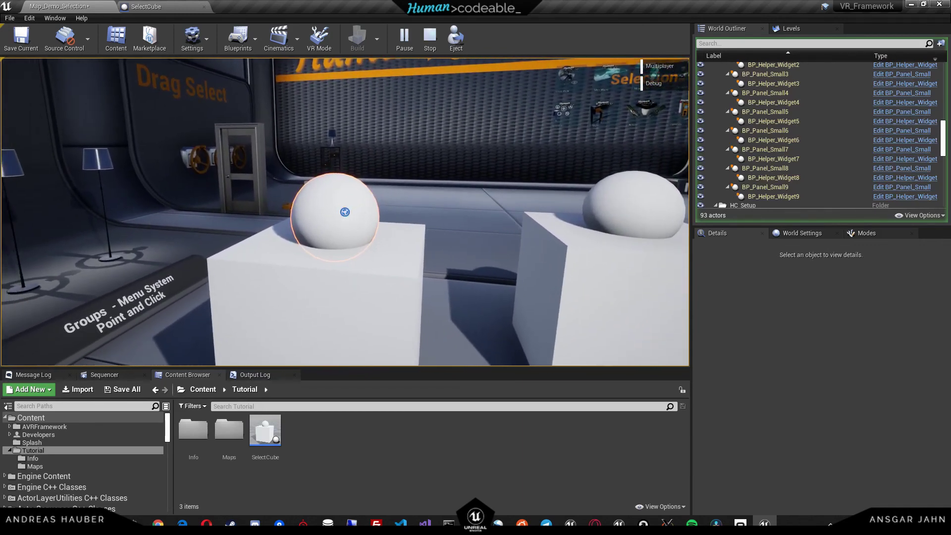
pyautogui.press('a')
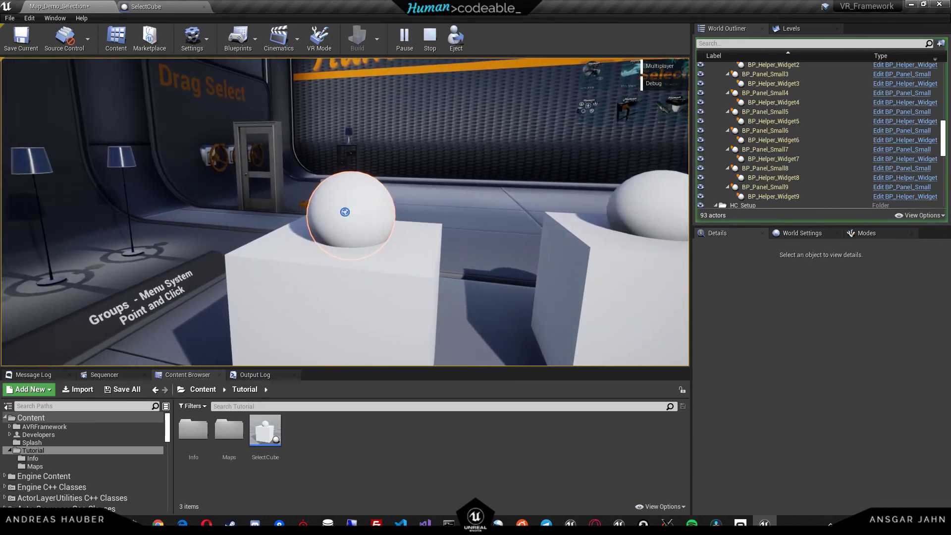
# Trigger the sphere of the cube in the running level, point at it from another angle and end the play session.
pyautogui.click(345, 212)
pyautogui.click(345, 212)
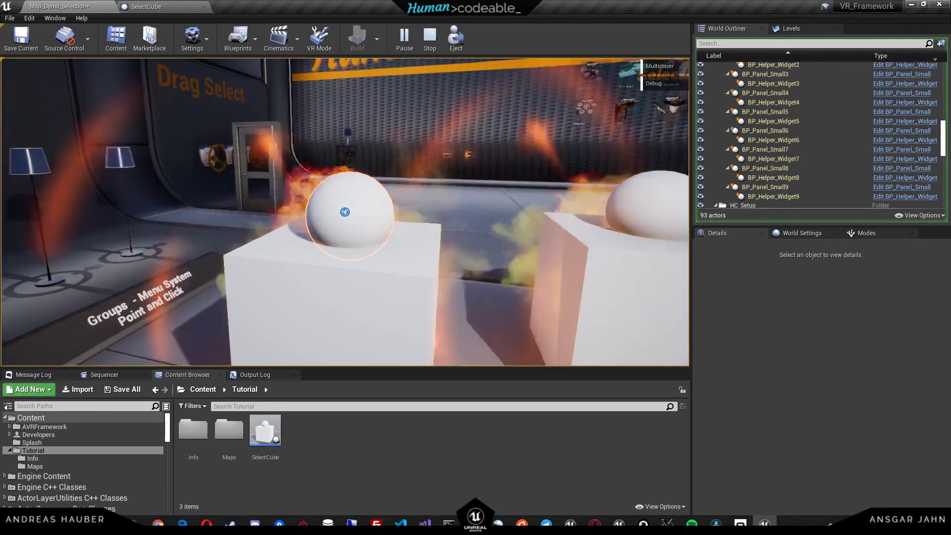
pyautogui.press('a')
pyautogui.press('w')
pyautogui.press('s')
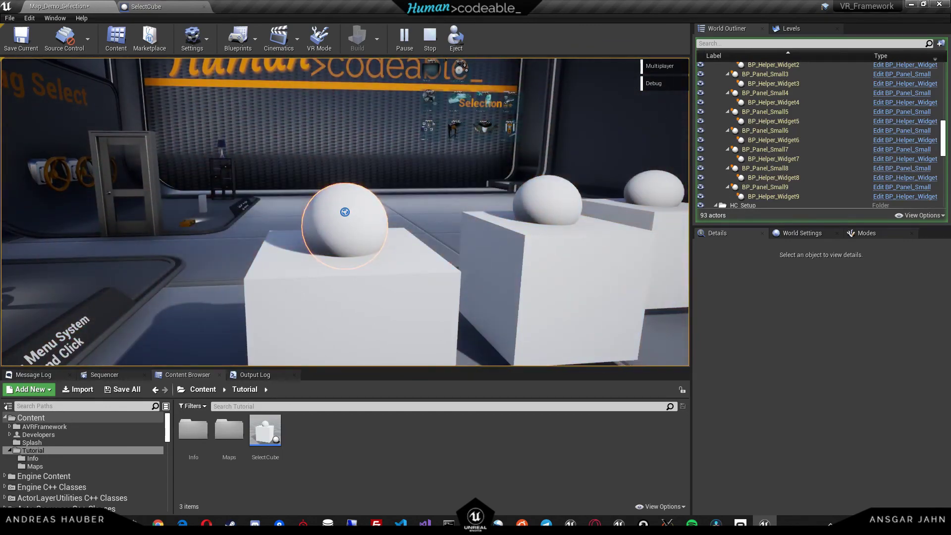
pyautogui.press('Escape')
pyautogui.press('s')
pyautogui.moveTo(416, 245)
pyautogui.mouseDown(button='right')
pyautogui.moveTo(399, 245)
pyautogui.moveTo(399, 262)
pyautogui.moveTo(417, 245)
pyautogui.mouseUp(button='right')
pyautogui.press('w')
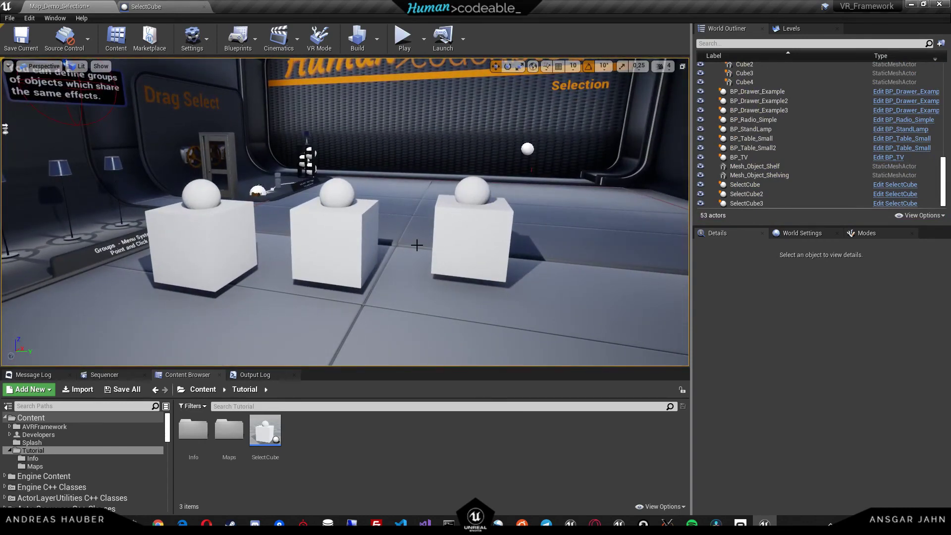
# Review the Select Tag settings of Comp_Select in the SelectCube blueprint and save the pending changes.
pyautogui.click(178, 7)
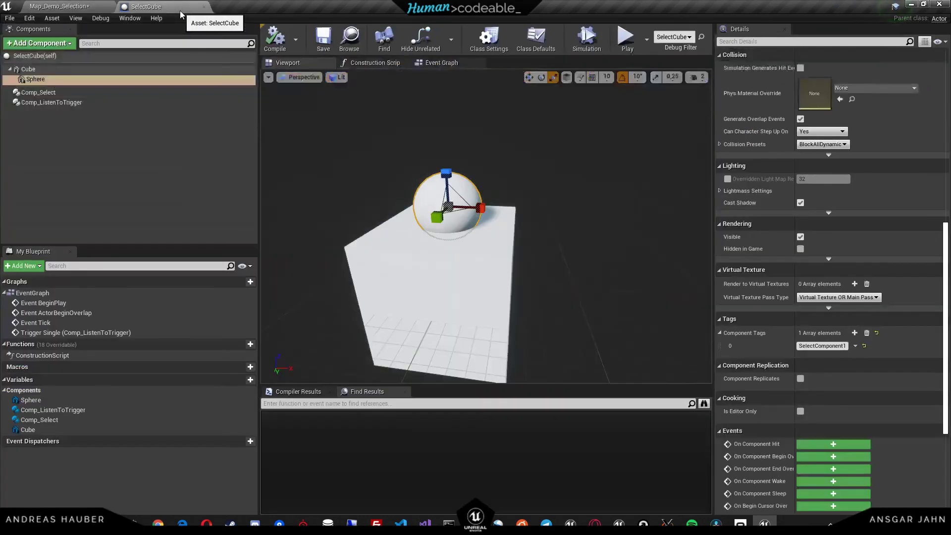
pyautogui.click(55, 92)
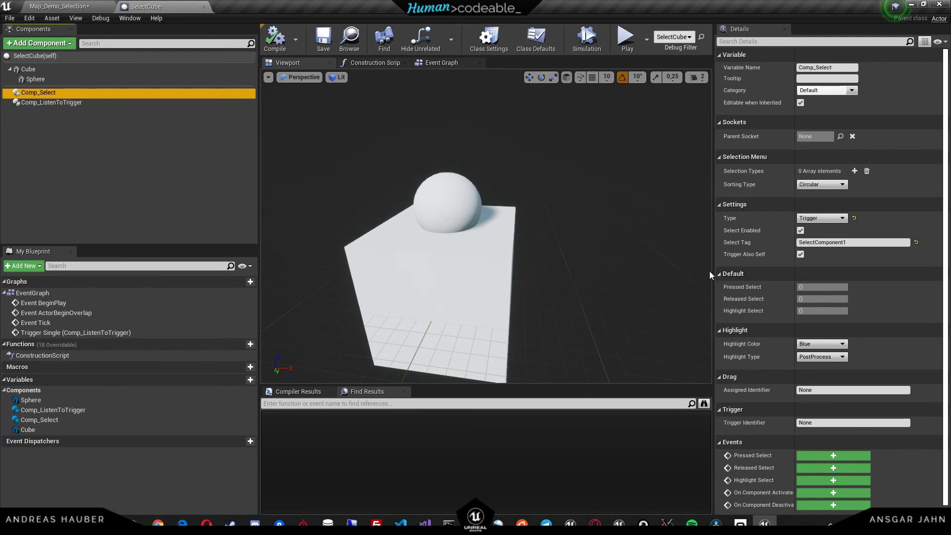
pyautogui.hotkey('ctrl', 's')
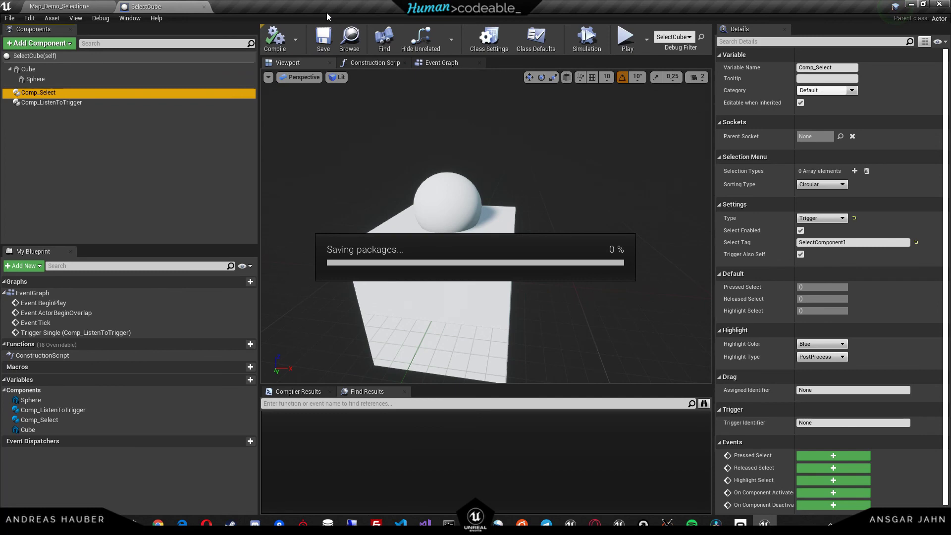
# Return to the Map_Demo_Selection level, search the AVRFramework folder for "pawn" and open the BP_Pawn_VR_Demo_Hands blueprint.
pyautogui.click(70, 6)
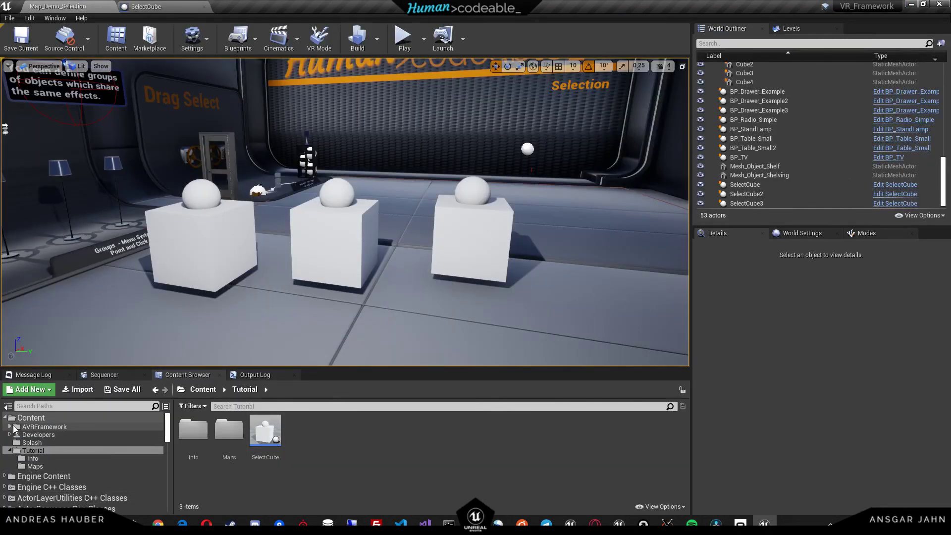
pyautogui.click(40, 427)
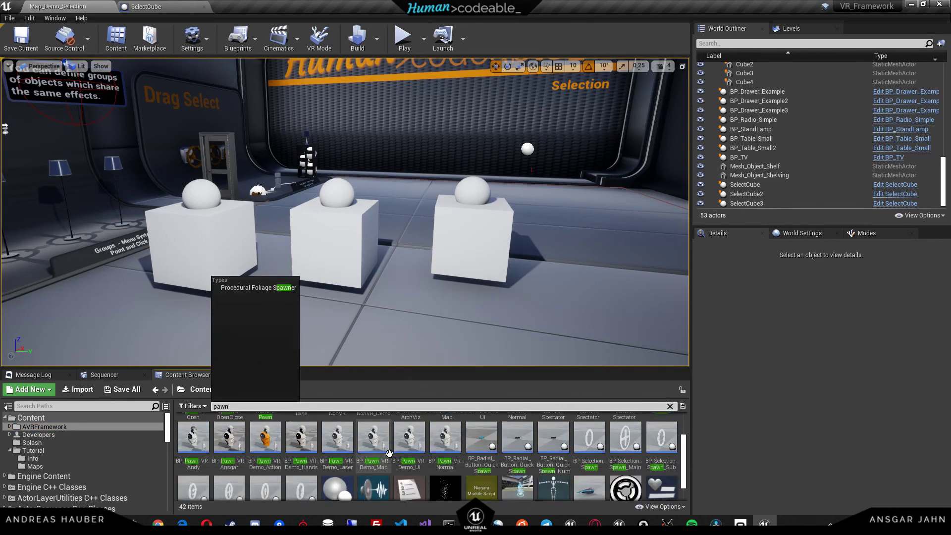
pyautogui.click(302, 439)
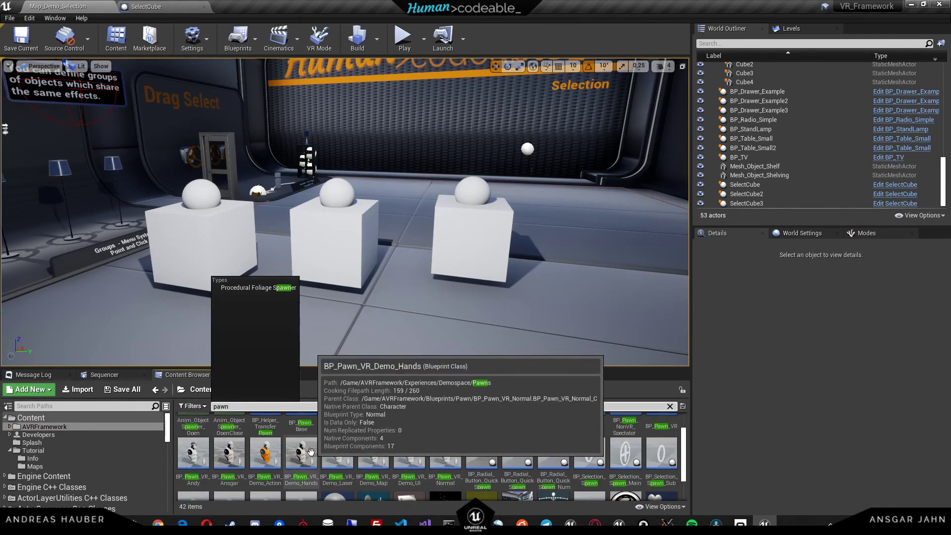
pyautogui.scroll(1, 306, 452)
pyautogui.doubleClick(307, 452)
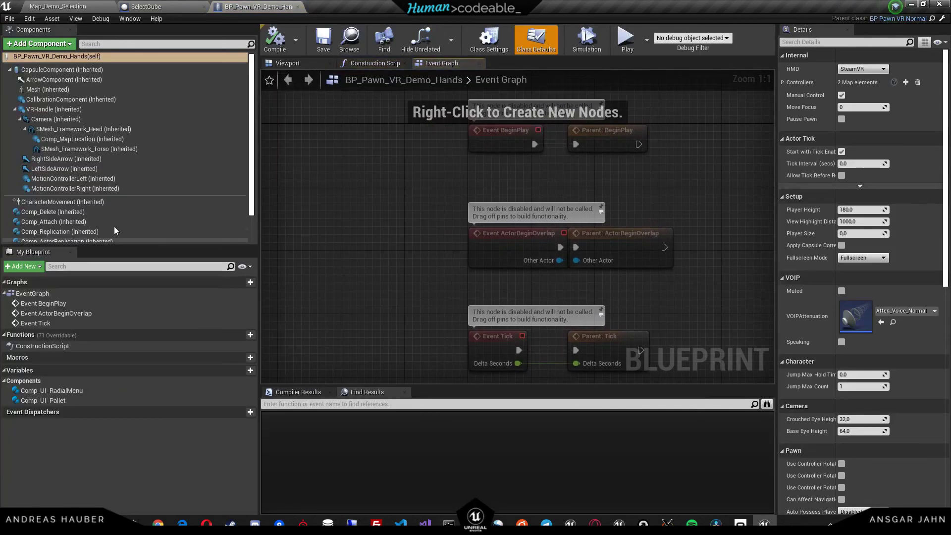
# Select the pawn's Comp_Controller_VR component, widen its details area and open the default preset DA_ControllerVR_OculusPreset to examine its key mapping.
pyautogui.click(48, 217)
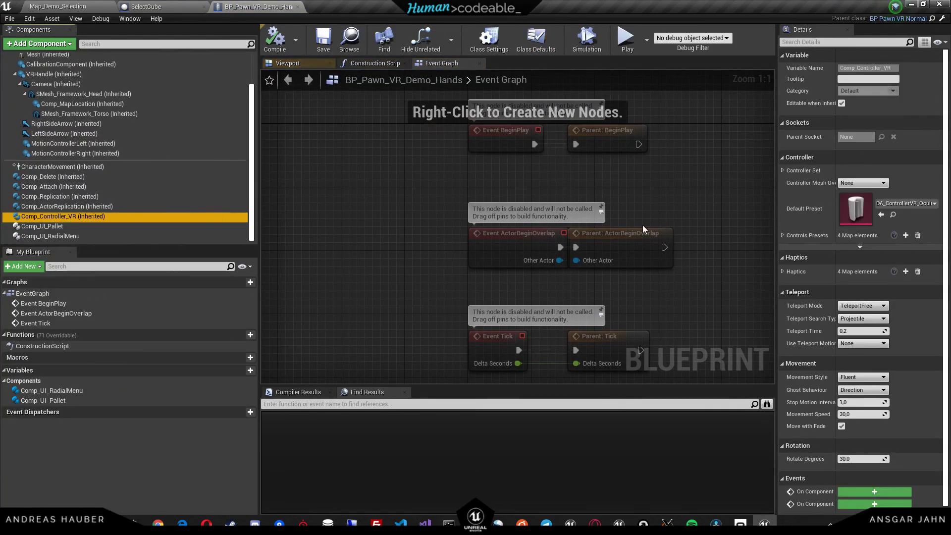
pyautogui.moveTo(776, 185); pyautogui.dragTo(550, 186)
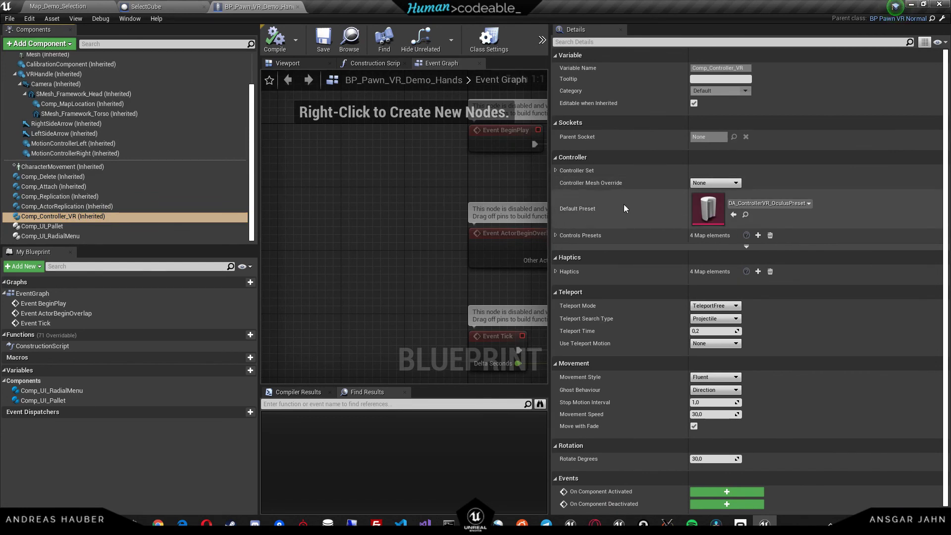
pyautogui.doubleClick(700, 208)
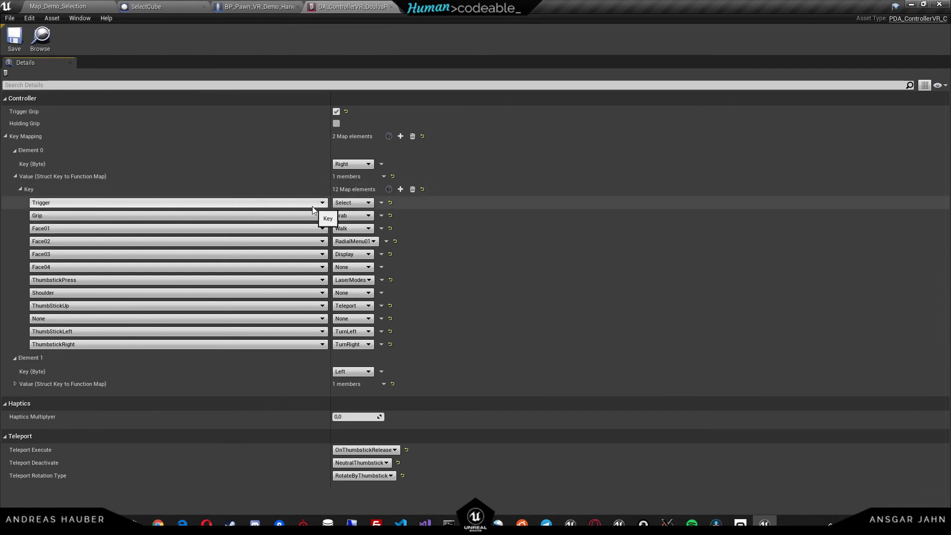
# Close the controller preset, the BP_Pawn_VR_Demo_Hands blueprint and the SelectCube blueprint, returning to the level.
pyautogui.click(393, 7)
pyautogui.click(298, 7)
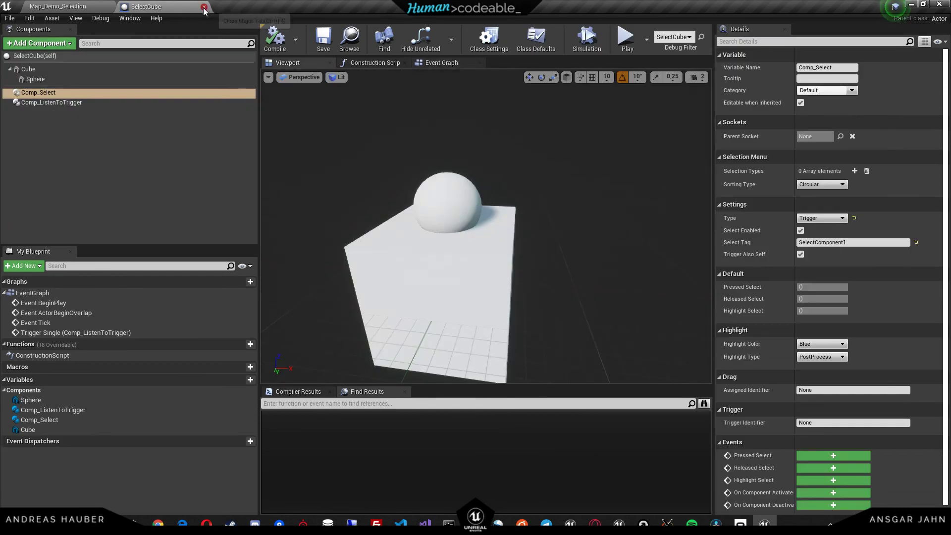
pyautogui.click(200, 6)
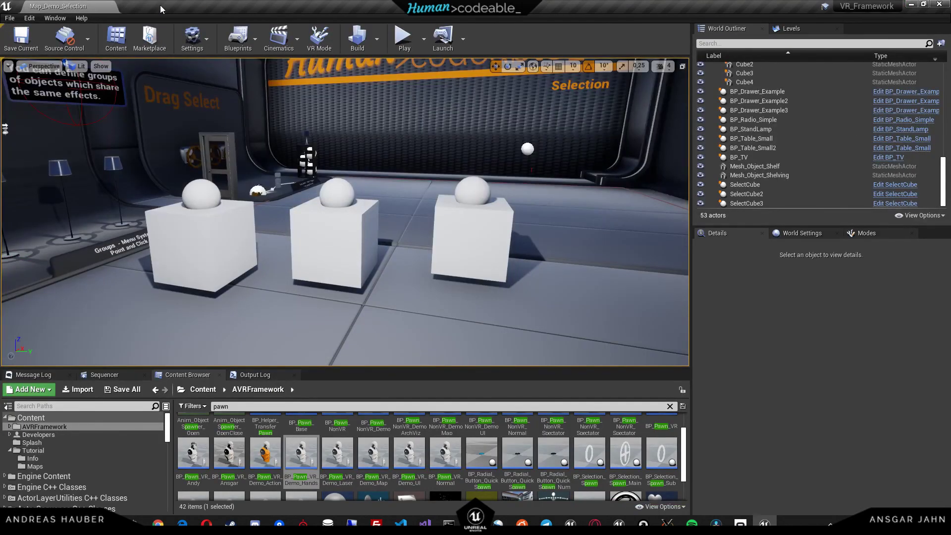